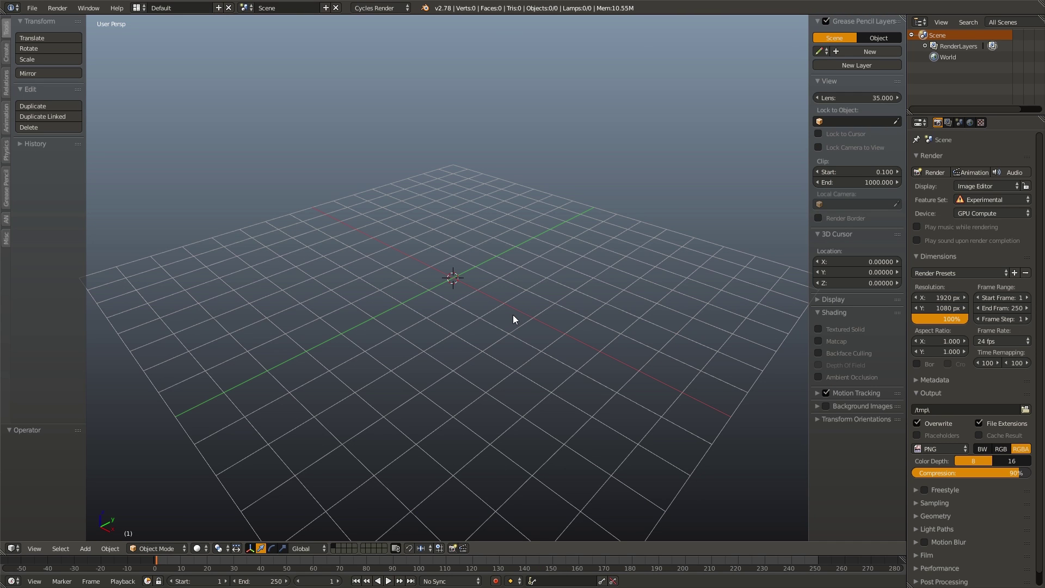
- Add an icosphere at the scene origin with 4 subdivisions
scroll(395, 293, "up", 5)
key("shift+a")
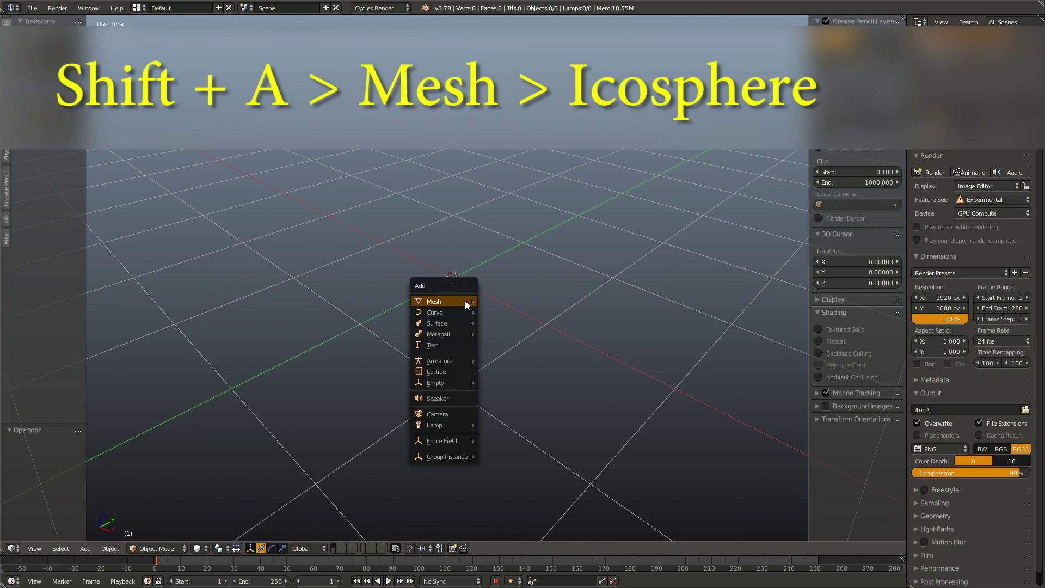
mouse_move(466, 301)
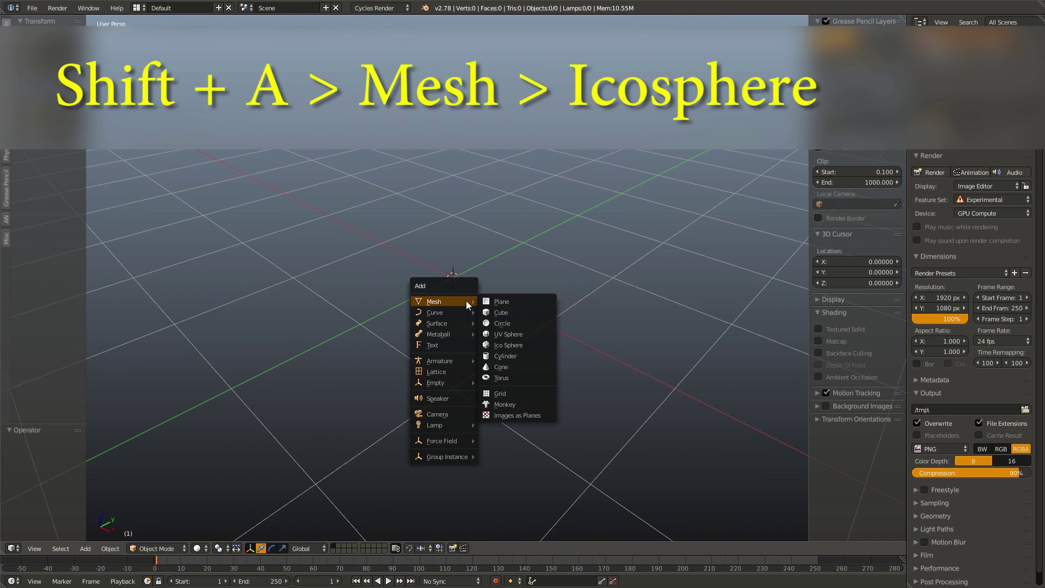
left_click(519, 346)
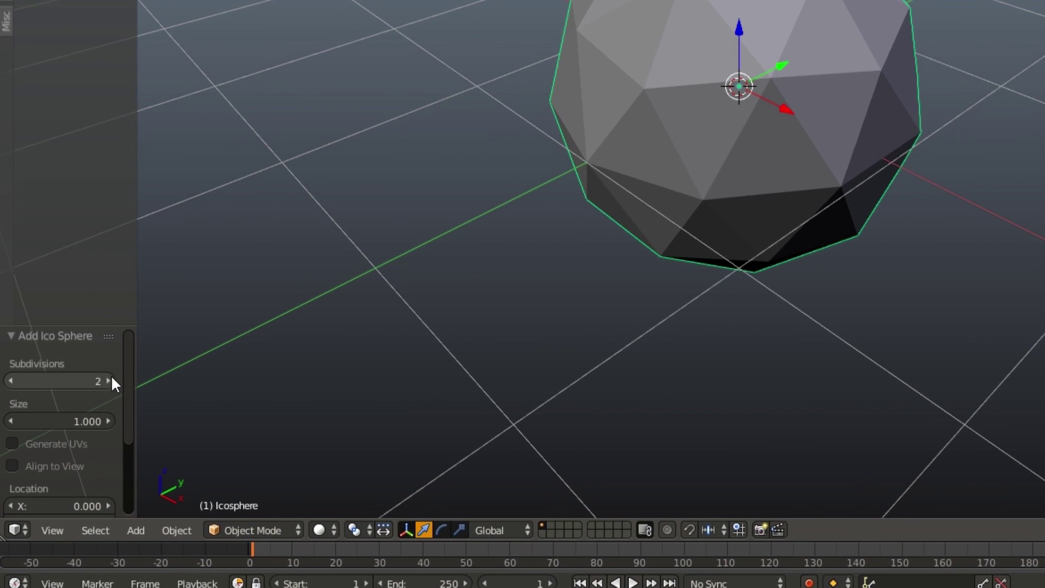
left_click(110, 381)
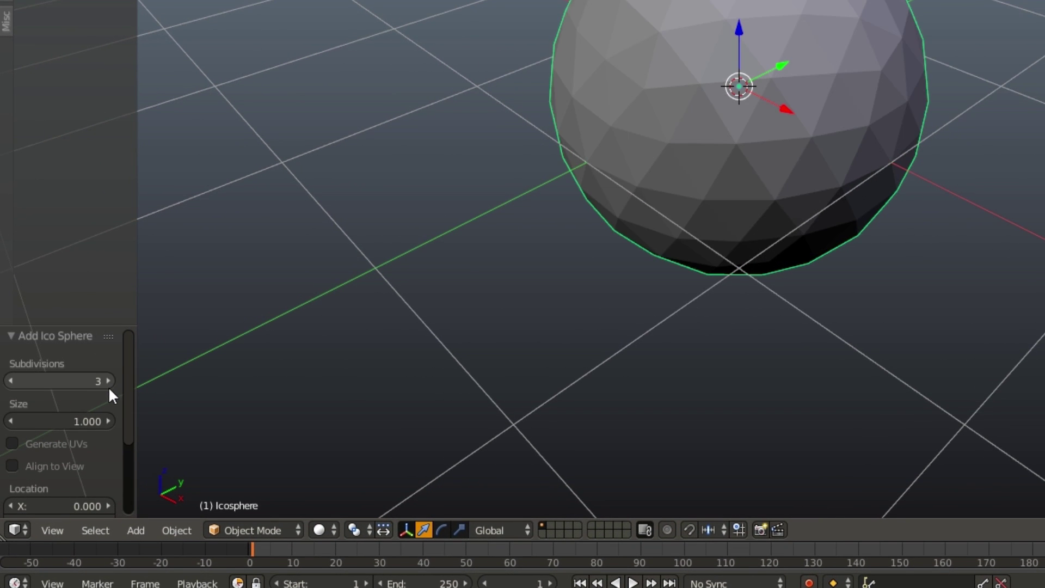
left_click(110, 381)
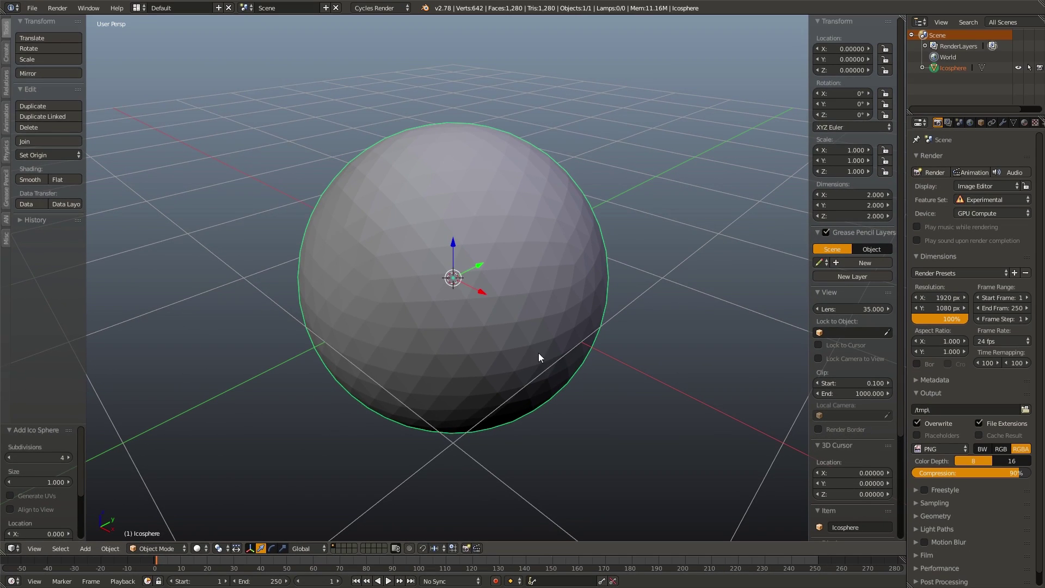
- Duplicate the icosphere in place and shrink the duplicate's mesh in Edit Mode to about 0.958 across, using wireframe display
key("shift+d")
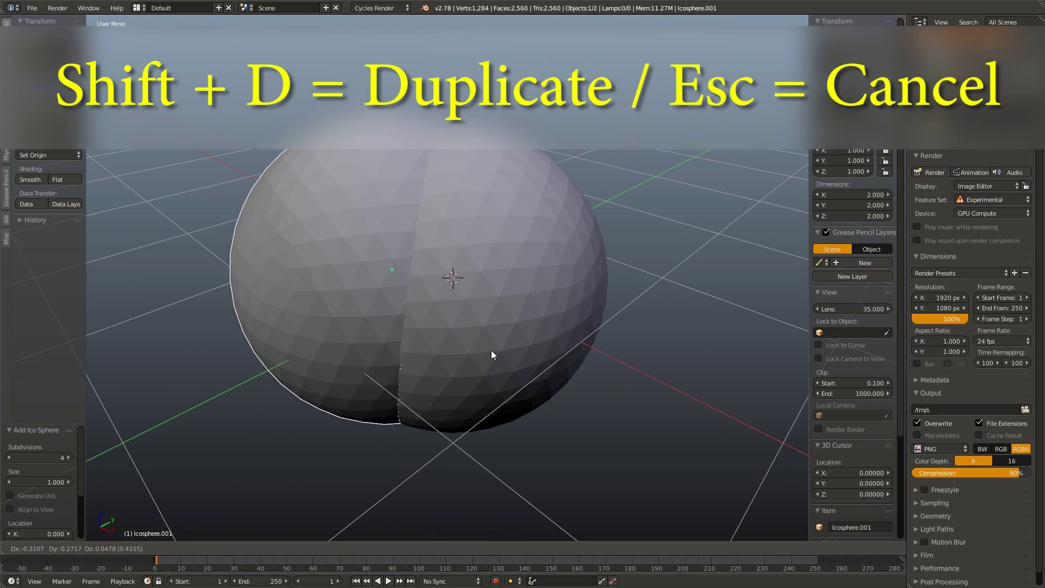
key("Escape")
middle_click_drag(430, 403, 430, 361)
key("Tab")
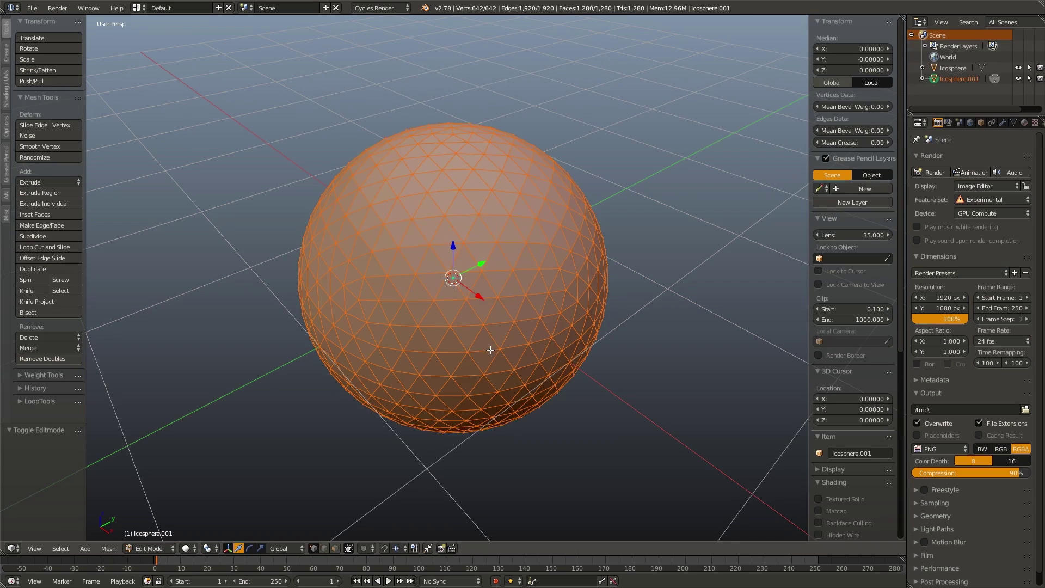
key("z")
key("s")
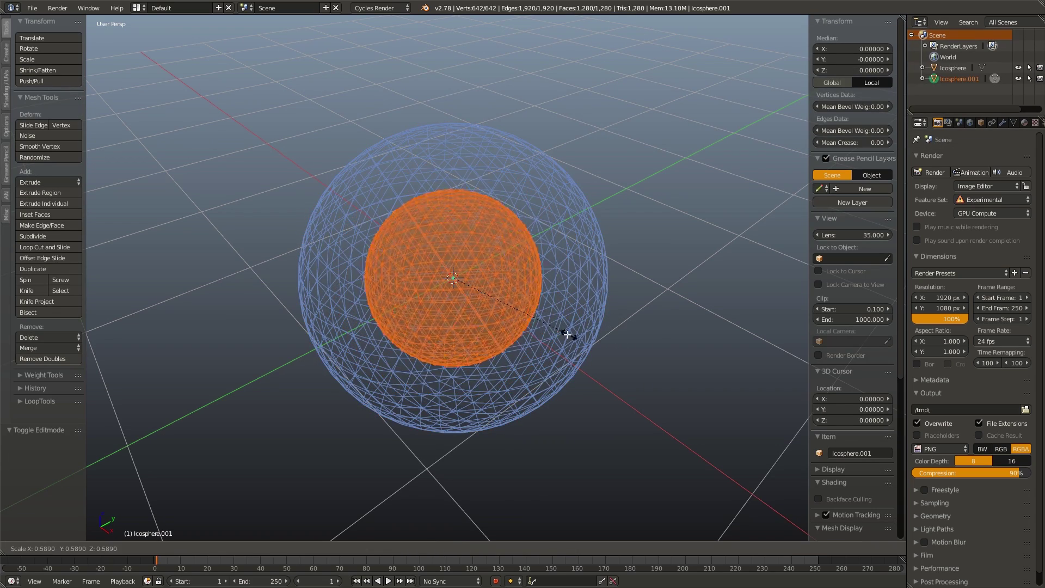
left_click(540, 338)
key("Tab")
- Scale the inner sphere in Object Mode by about 0.994 and apply its scale
mouse_move(532, 349)
middle_mouse_down()
mouse_move(499, 349)
mouse_move(517, 347)
middle_mouse_up()
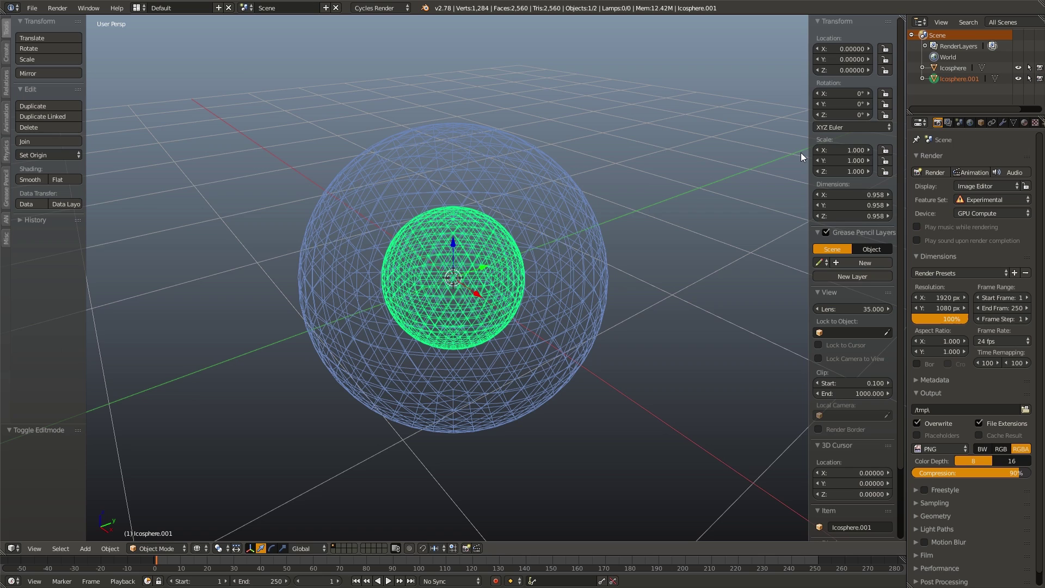
key("s")
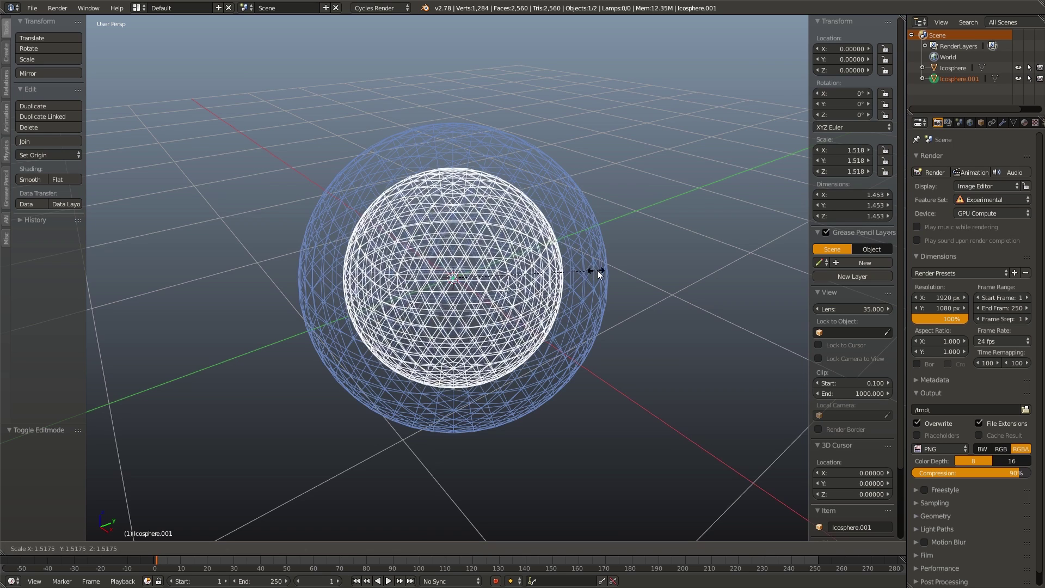
left_click(547, 285)
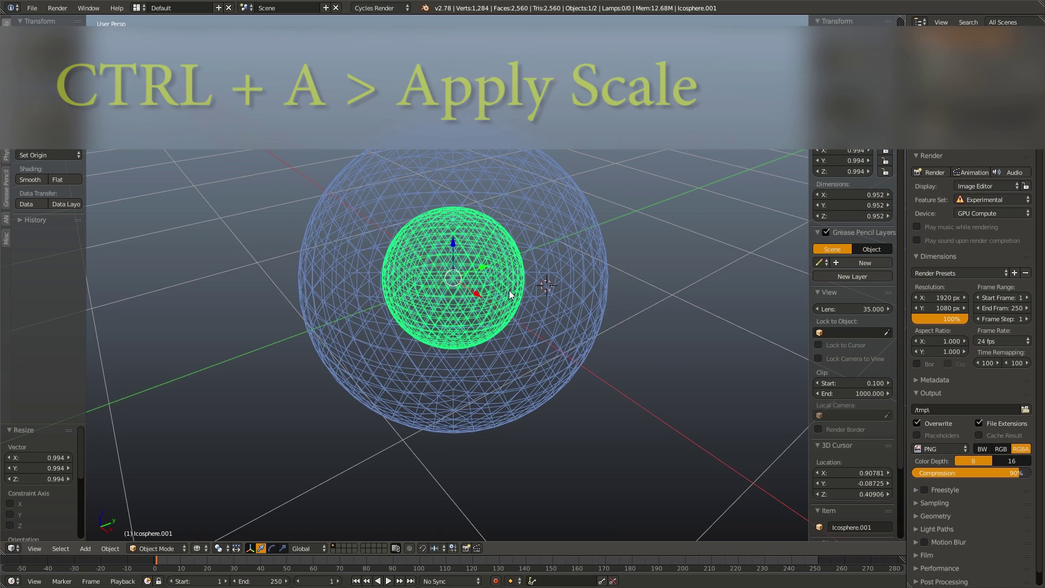
key("ctrl+a")
left_click(509, 290)
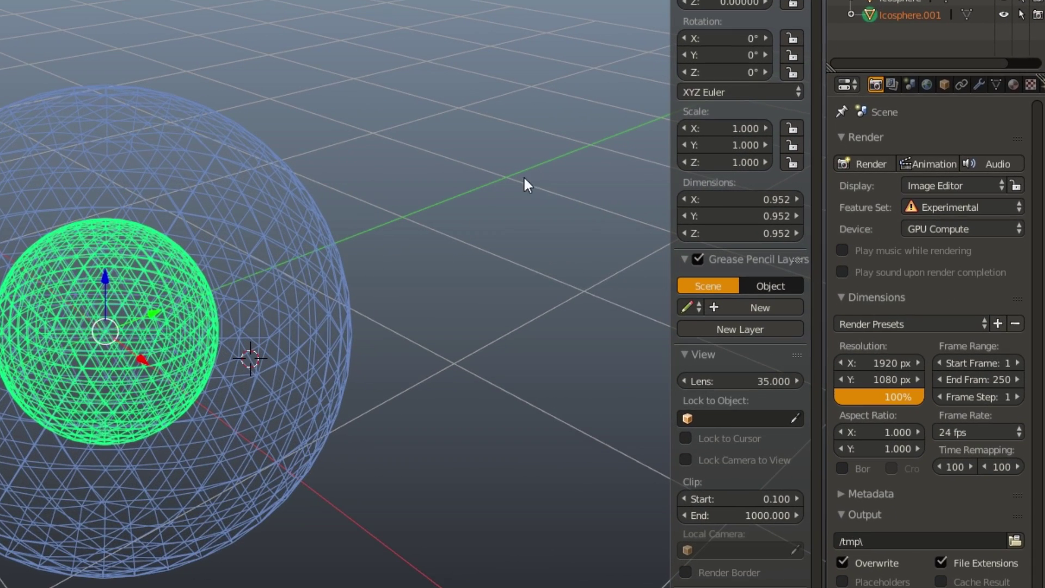
- Rename the inner sphere object as Small_Sphere
left_click(945, 85)
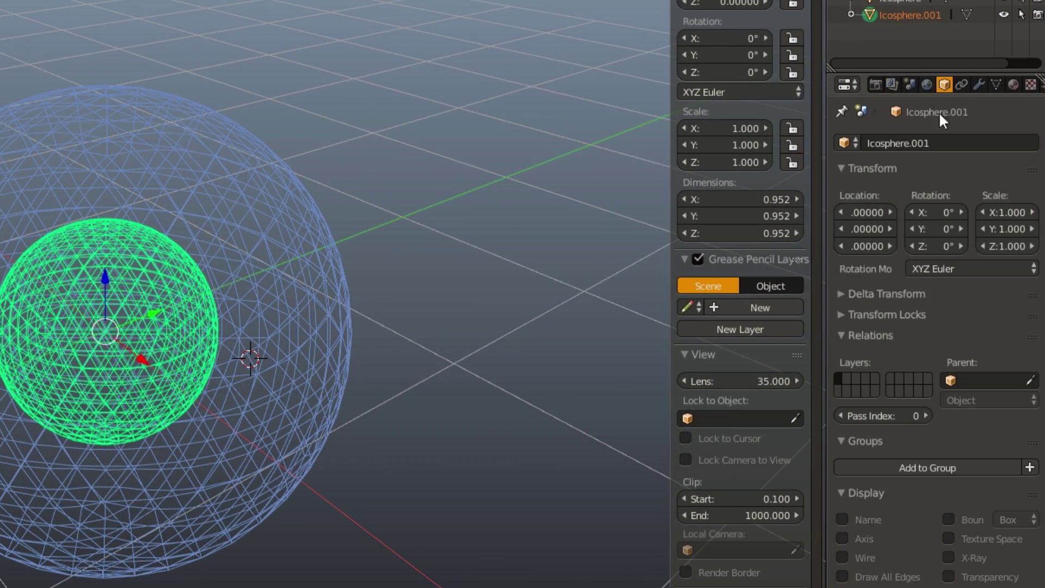
left_click(928, 143)
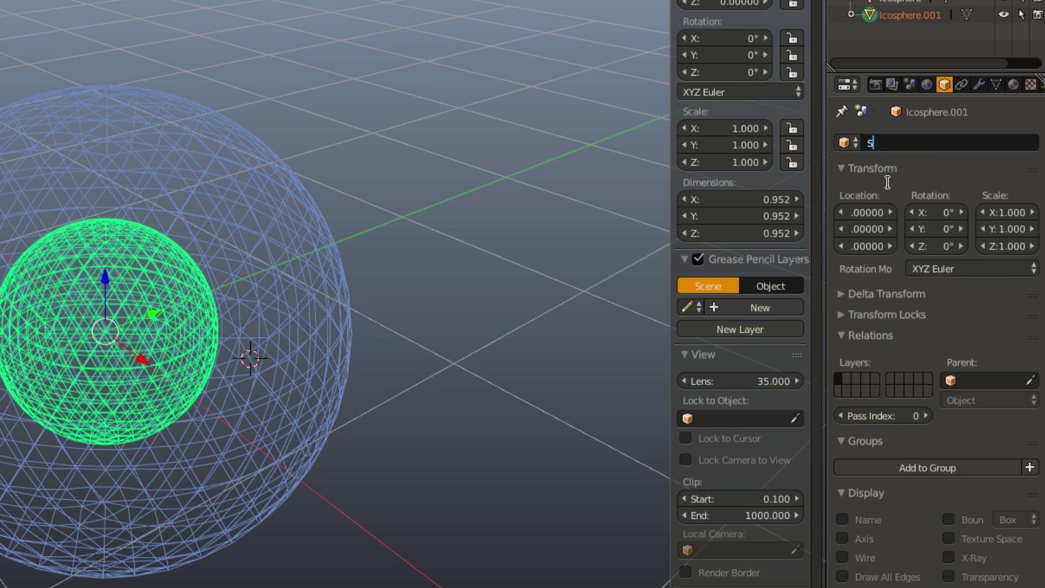
type("Small_Sphere")
key("Return")
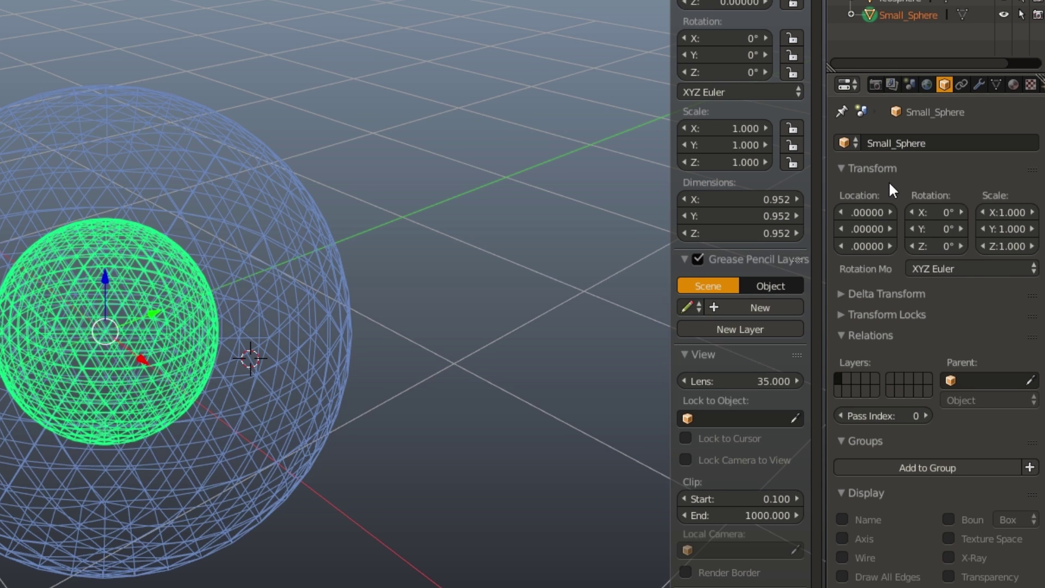
- Select the outer sphere and rename it as Large_Sphere
right_click(149, 187)
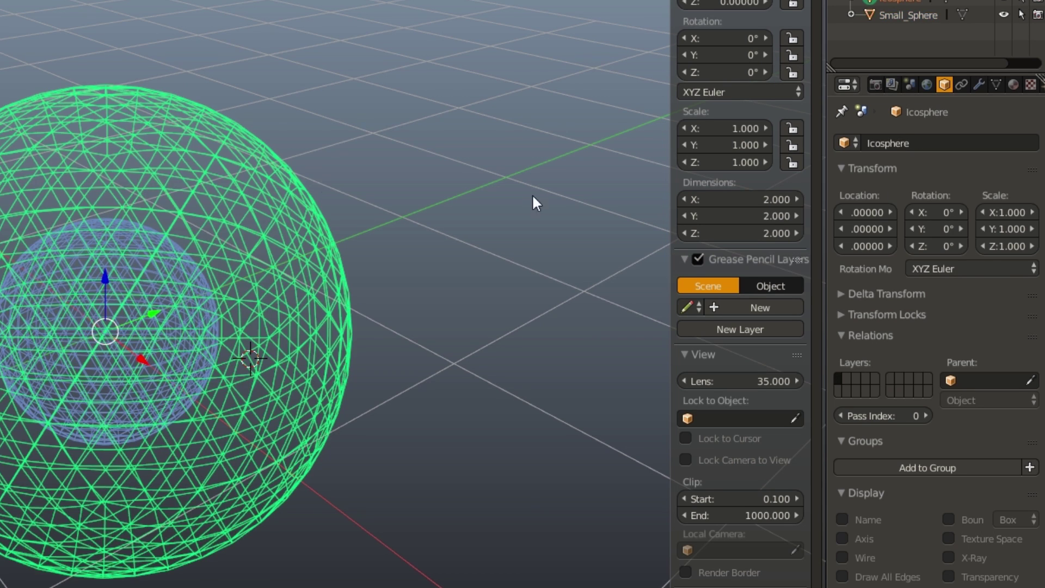
left_click(929, 143)
type("Large_Sphere")
key("Return")
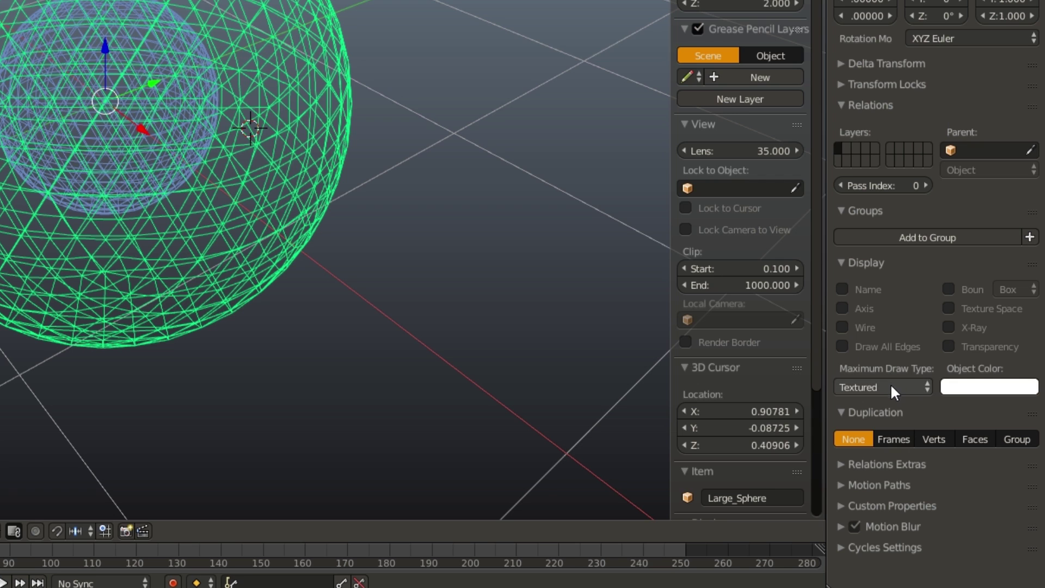
- Set the maximum draw type of both Large_Sphere and Small_Sphere to Wire
left_click(891, 383)
left_click(893, 349)
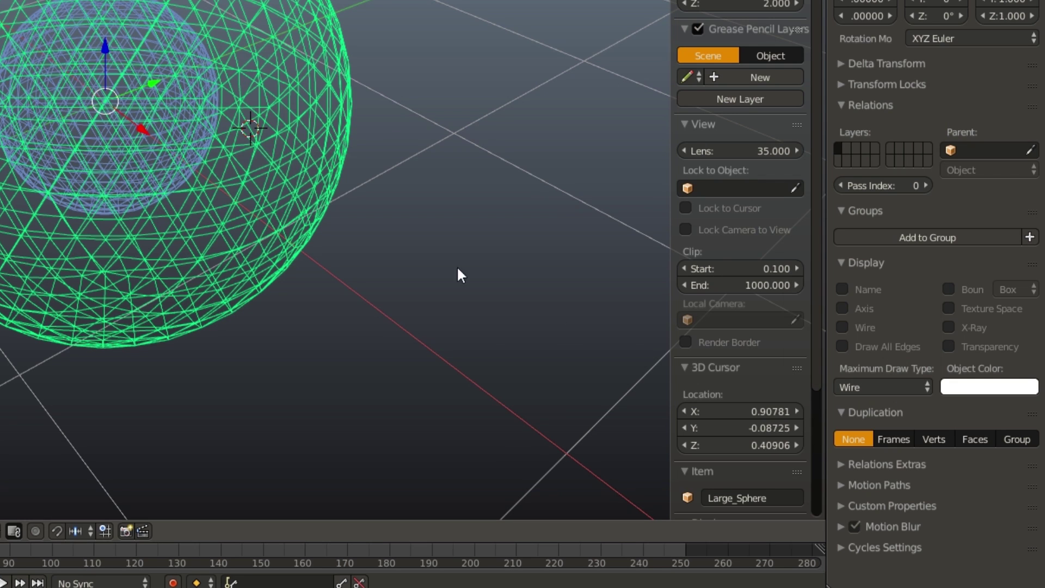
right_click(219, 115)
left_click(855, 386)
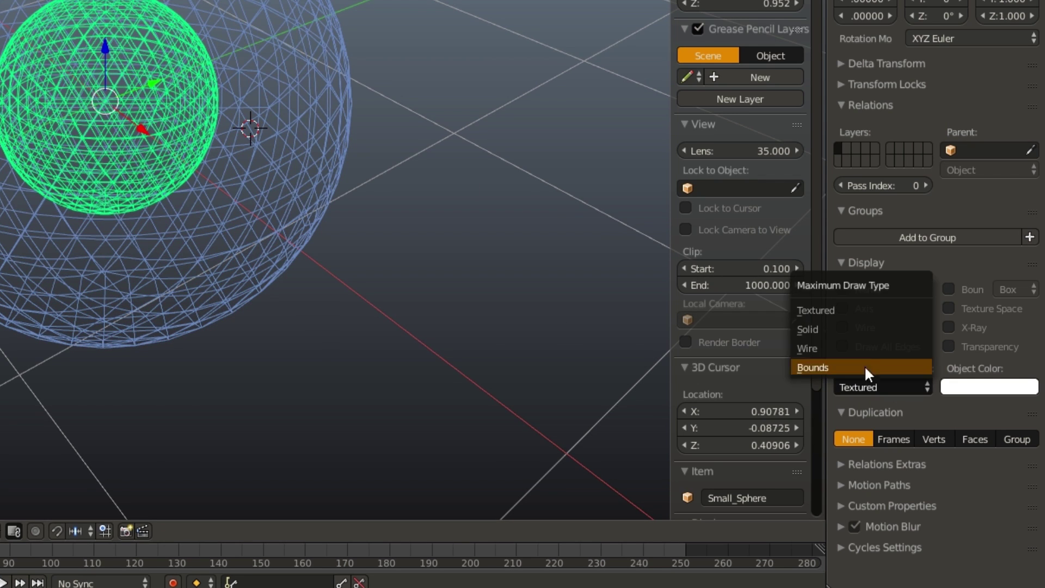
left_click(865, 346)
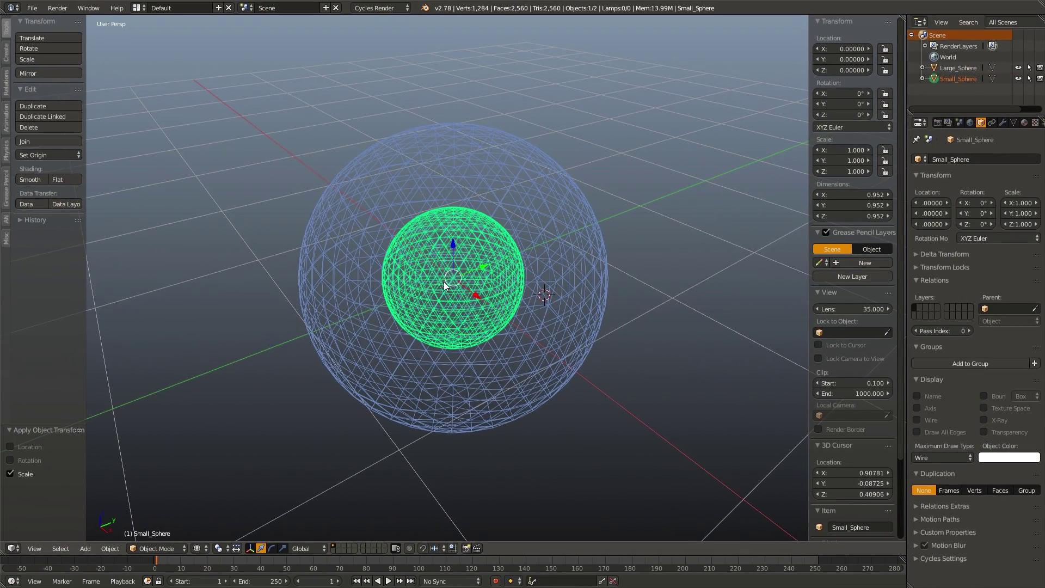
- Reset the 3D cursor to the scene centre, then add a cube moved about -3.24 along the X axis
middle_click_drag(443, 282, 436, 289)
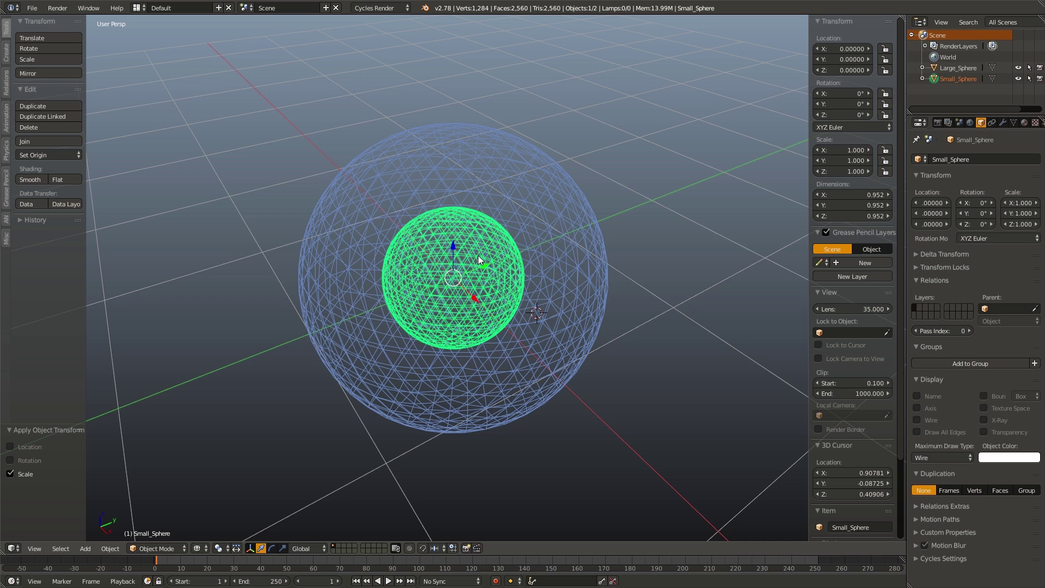
key("shift+c")
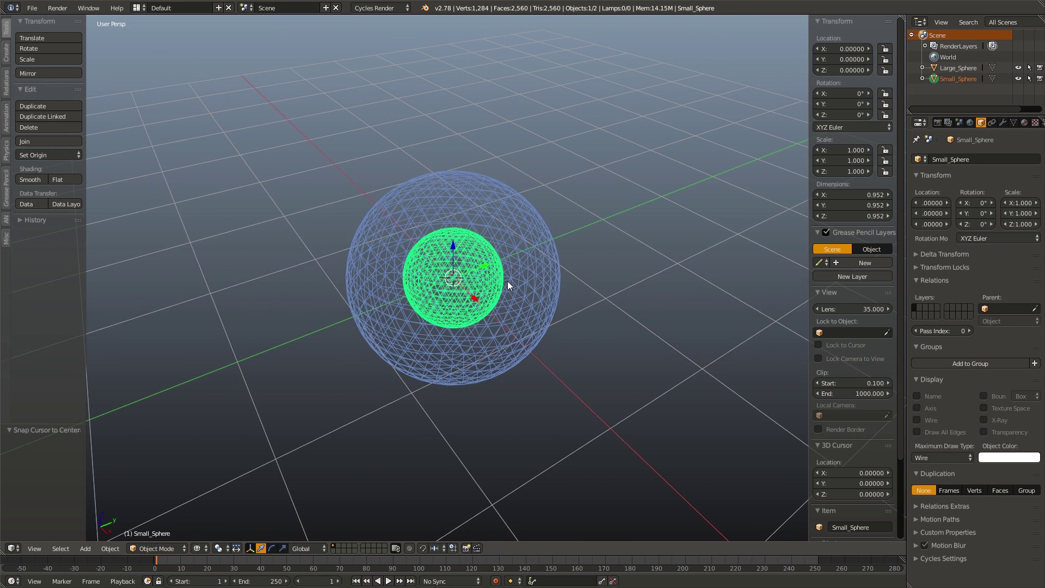
key("shift+a")
mouse_move(511, 275)
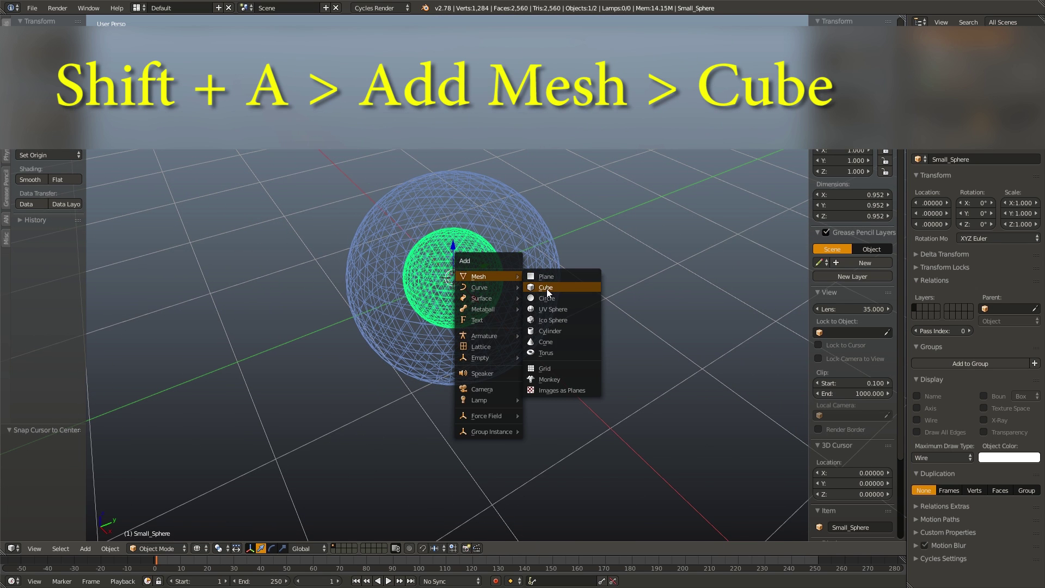
left_click(547, 288)
key("g")
key("x")
left_click(433, 192)
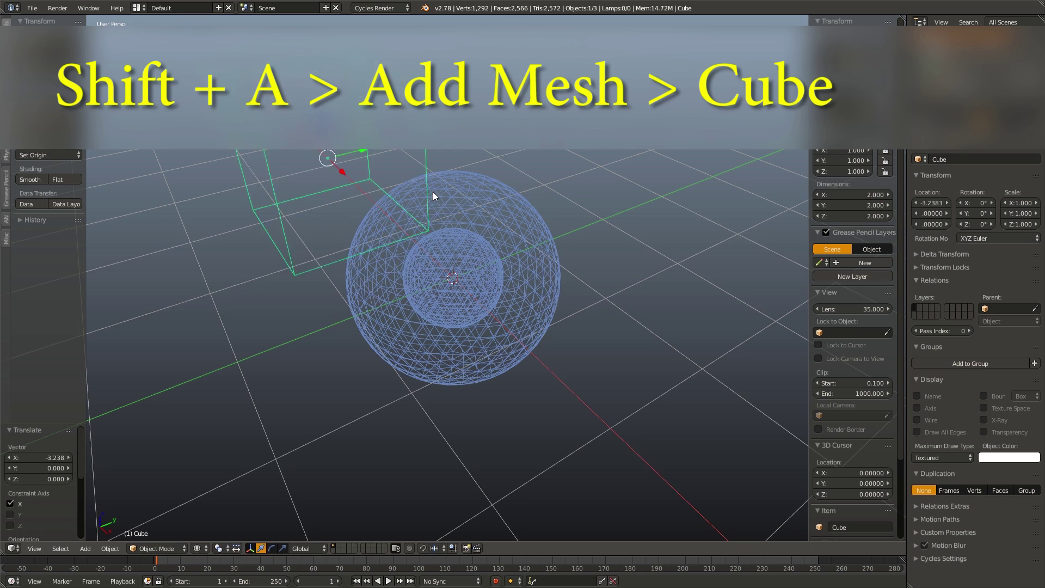
- Switch to solid shading and add a Bevel modifier to the cube with a width of about 0.0572
key("z")
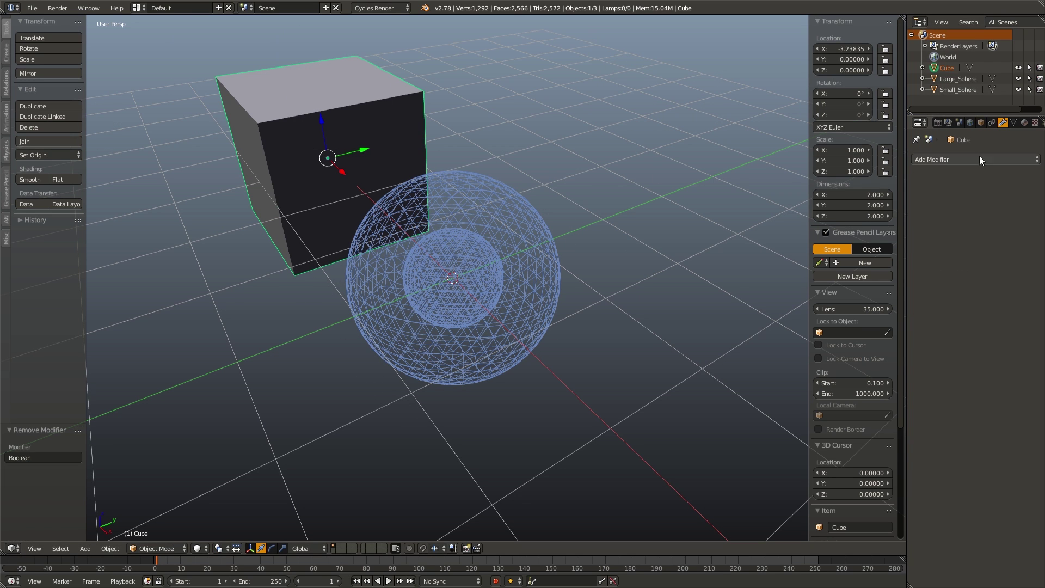
left_click(977, 158)
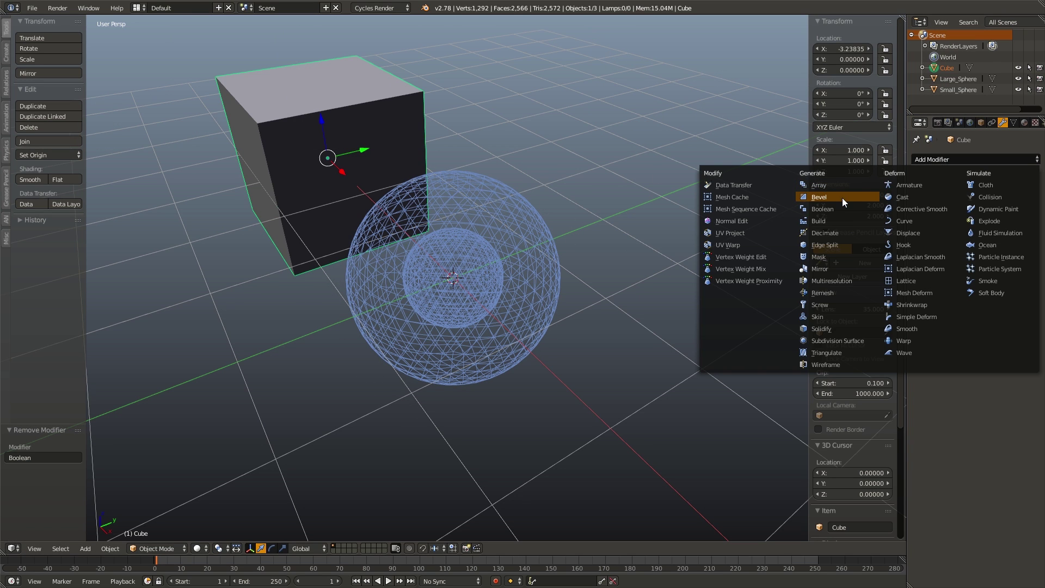
left_click(841, 197)
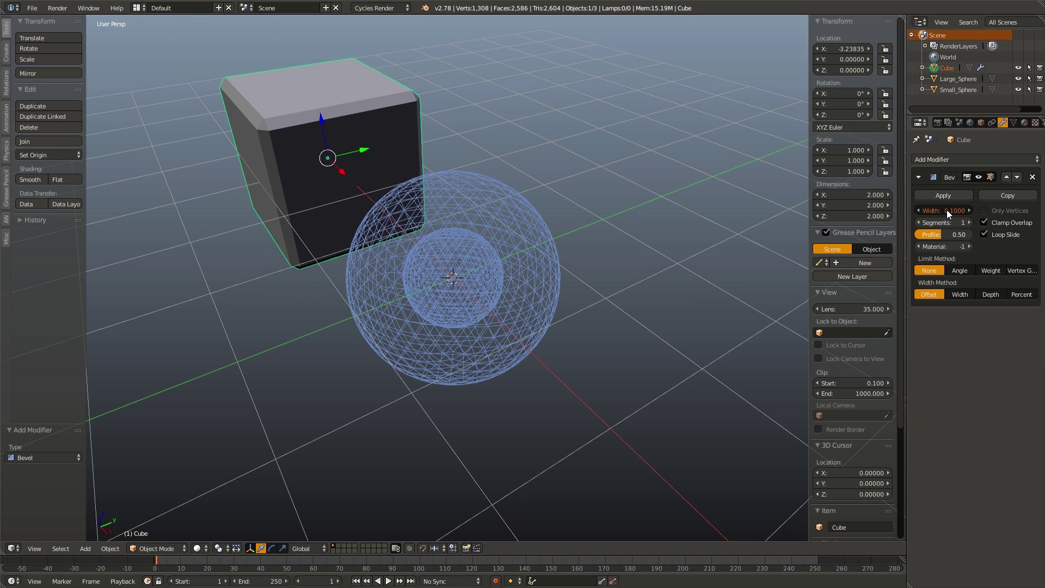
left_click_drag(947, 211, 779, 236)
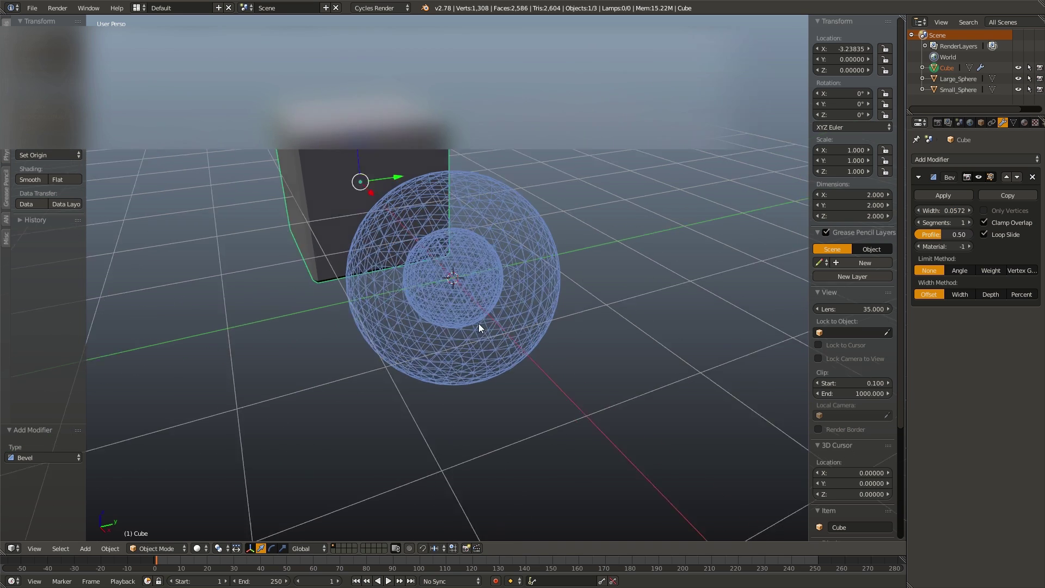
- Add a Plain Axes empty named Effector and move it about -1.815 along the Y axis
key("shift+a")
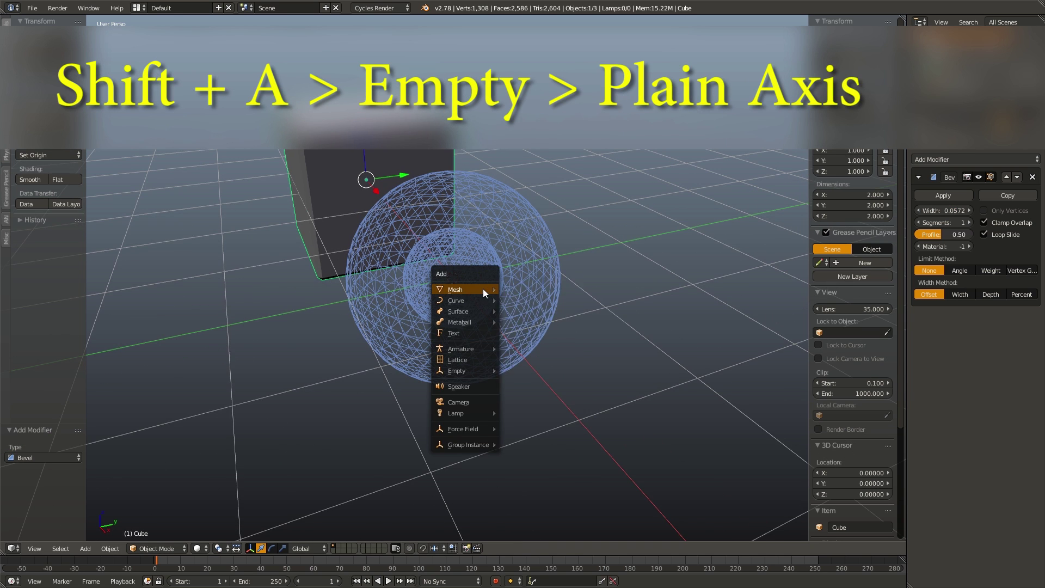
mouse_move(482, 289)
mouse_move(468, 370)
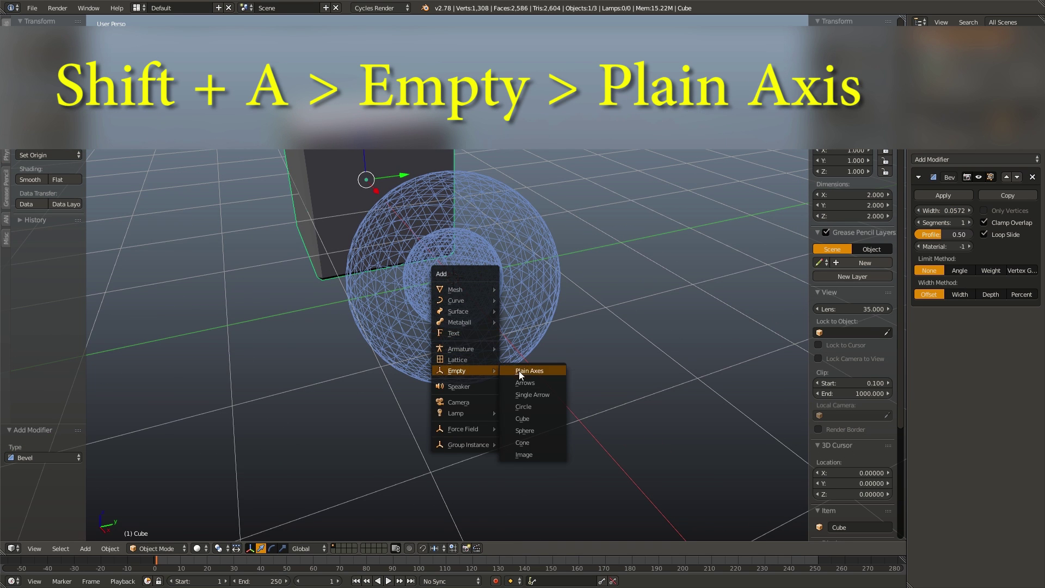
left_click(520, 371)
key("g")
key("y")
left_click(305, 371)
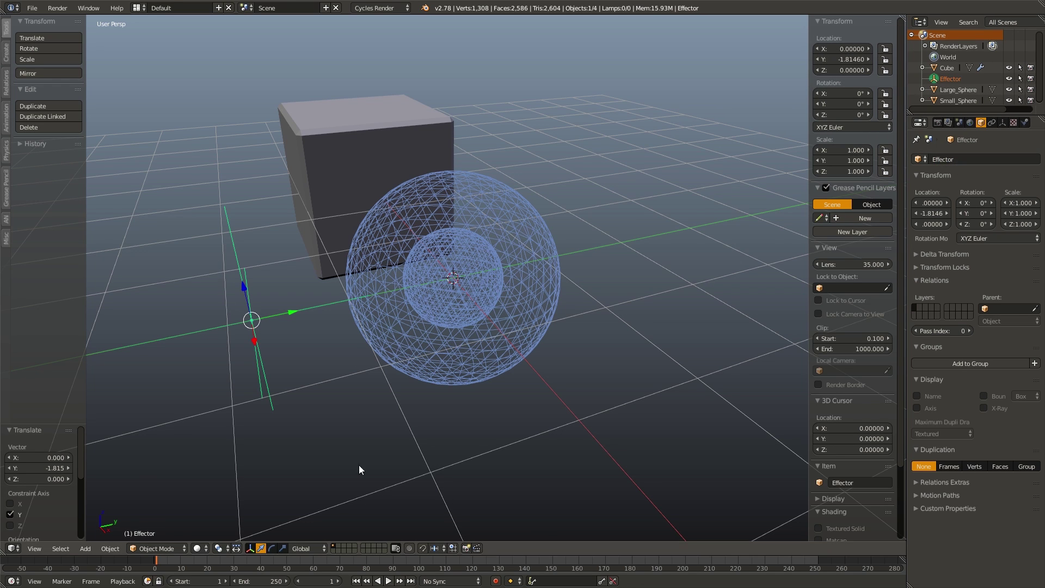
- Enlarge the timeline area into a node editor and create a new Animation Nodes tree
left_click_drag(341, 556, 347, 281)
key("shift+F3")
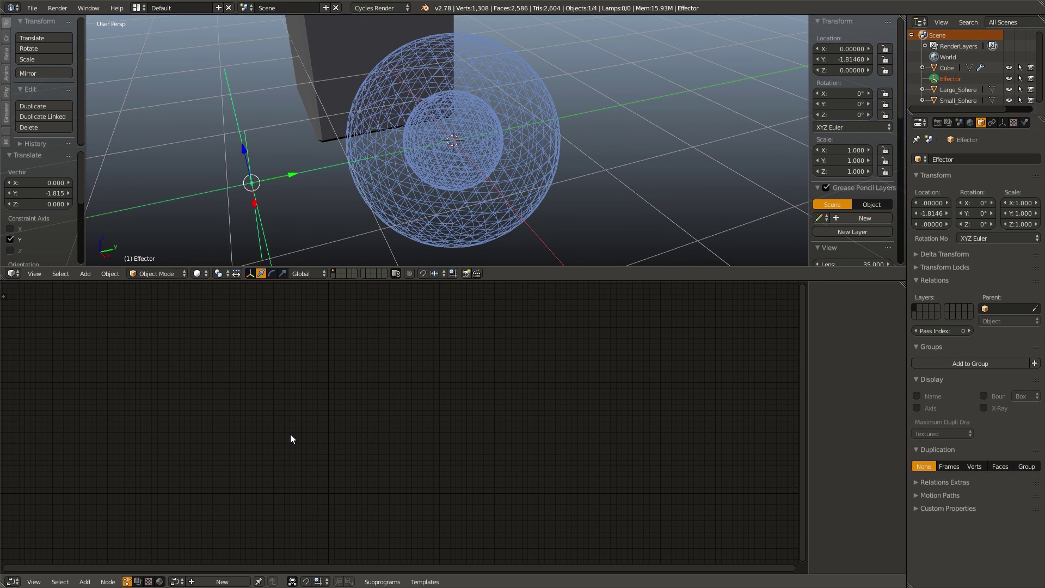
left_click(221, 581)
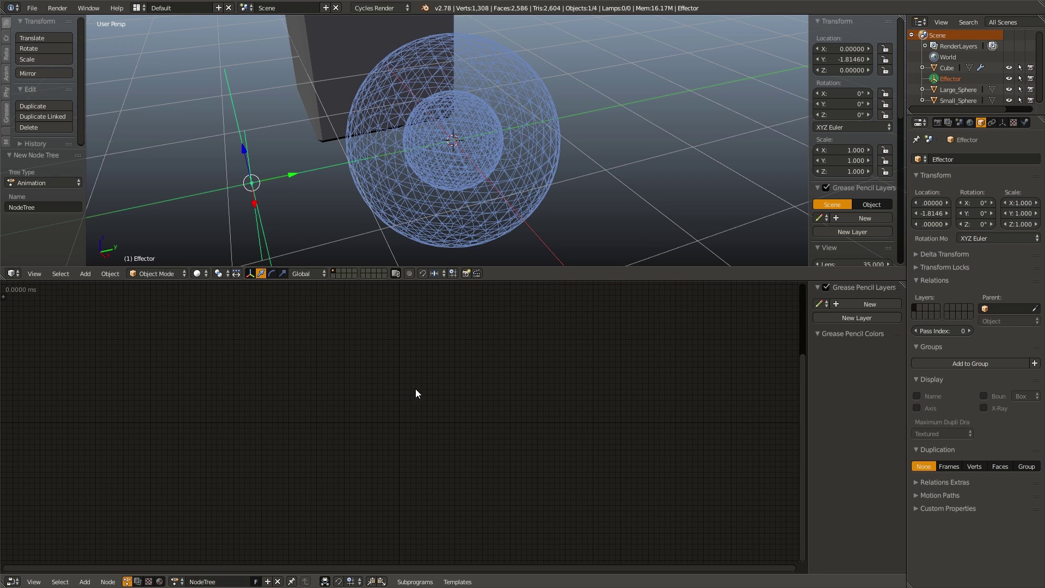
- Add an Object Input node to the animation node tree
key("shift+a")
mouse_move(375, 409)
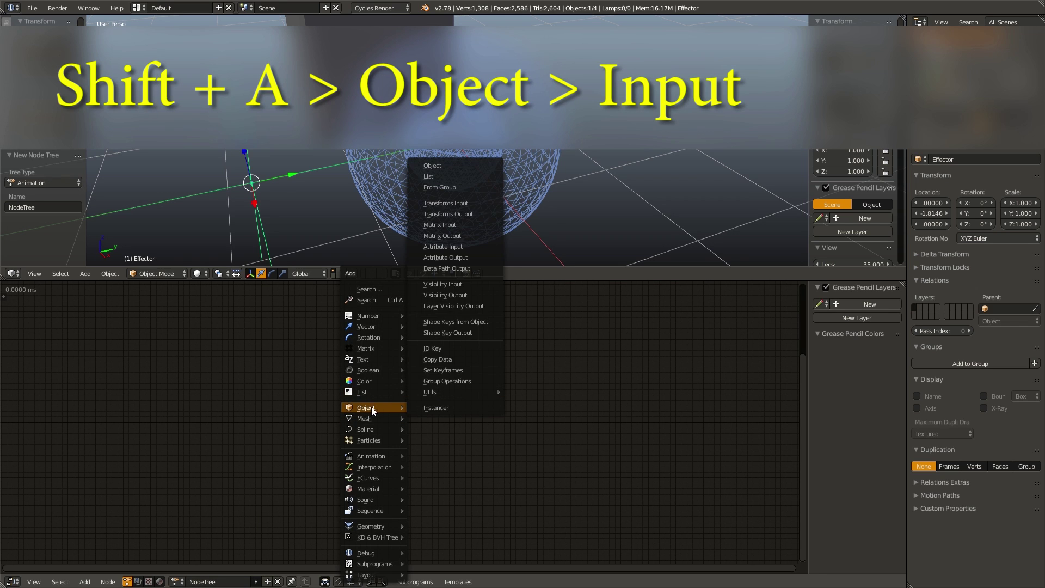
left_click(438, 166)
left_click(276, 416)
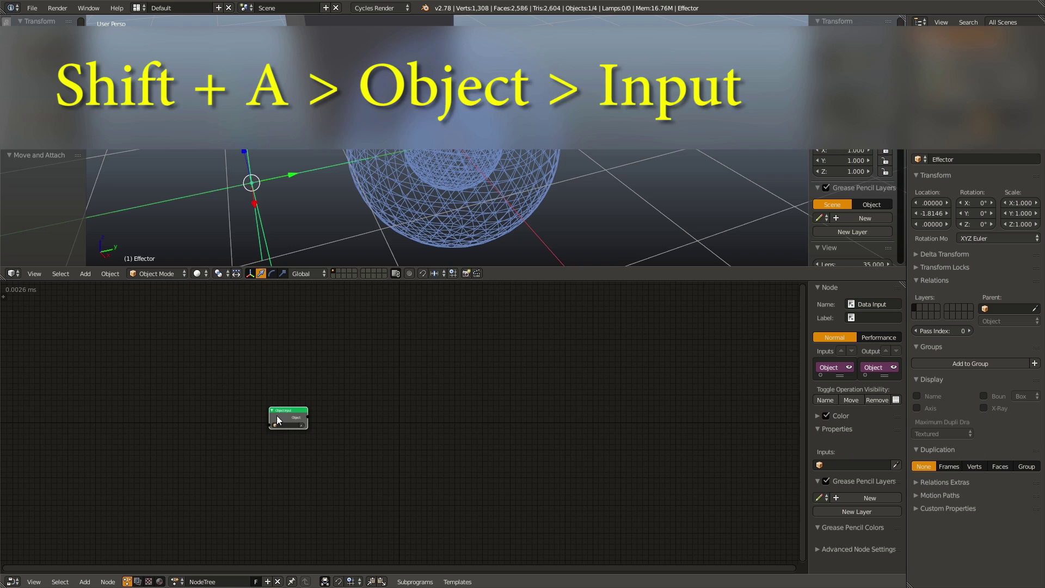
- Assign Large_Sphere to the Object Input node and place a duplicate of the node below it
scroll(277, 416, "up", 4)
right_click(363, 213)
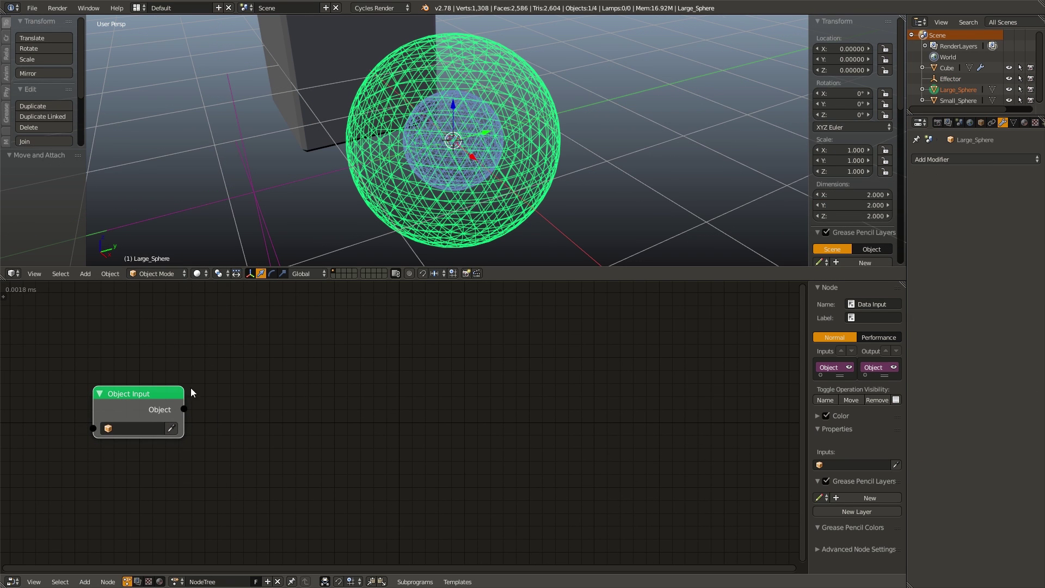
scroll(221, 409, "down", 2)
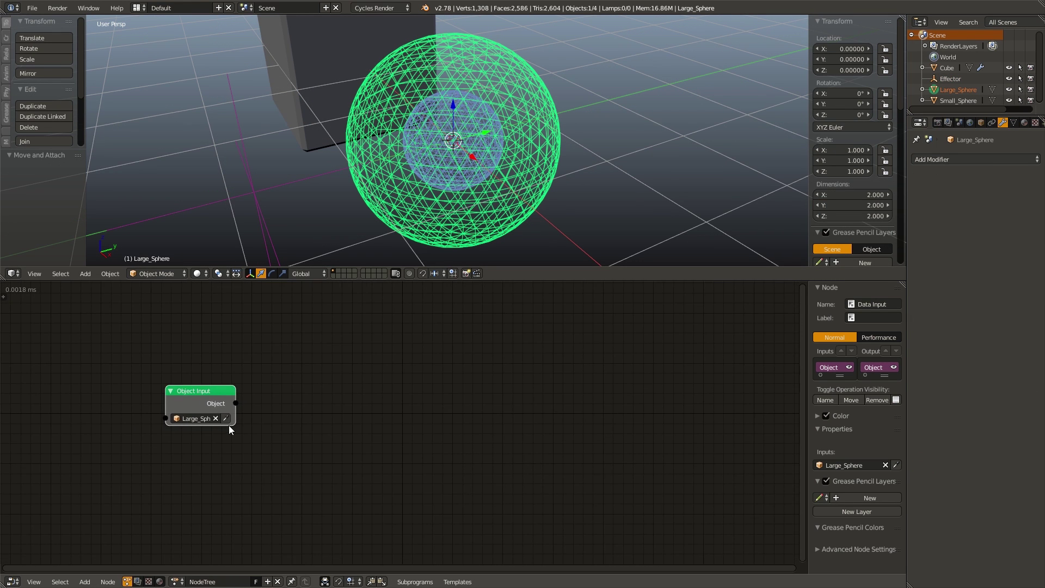
key("shift+d")
left_click(248, 432)
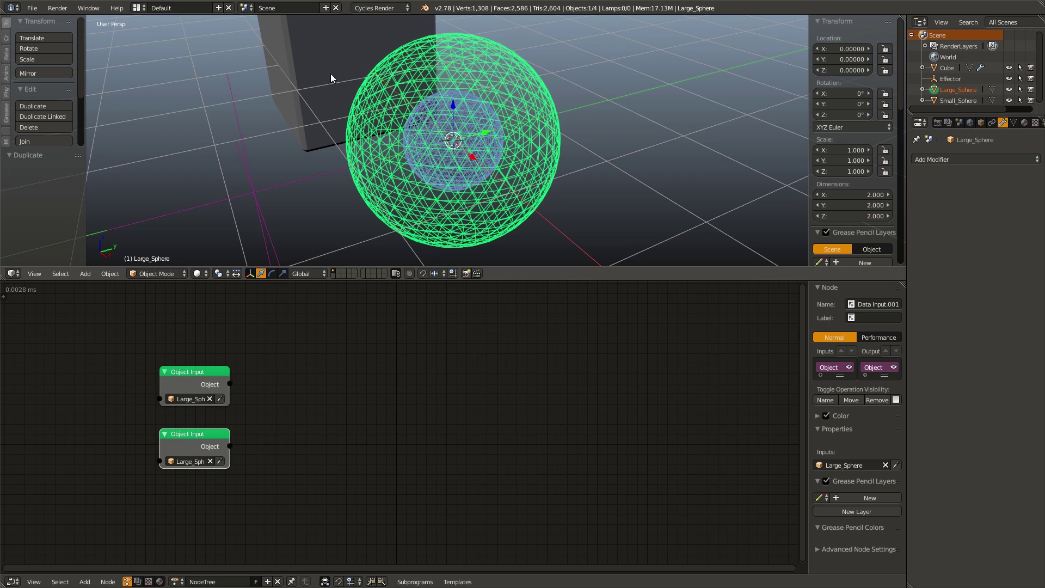
- Assign Cube to the lower Object Input node and place that node further below the Large_Sphere one
right_click(330, 77)
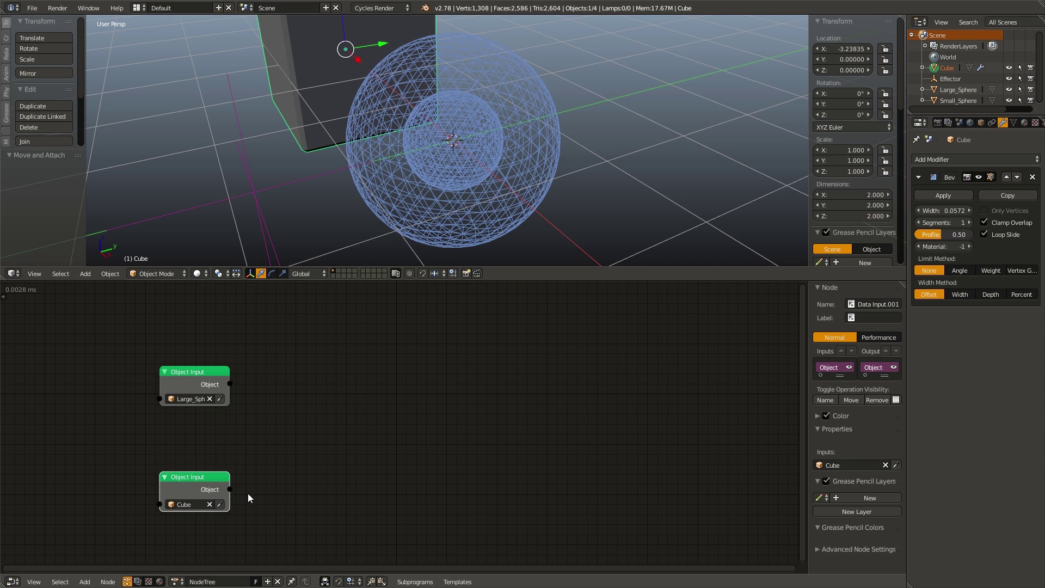
key("a")
middle_click_drag(277, 398, 278, 431)
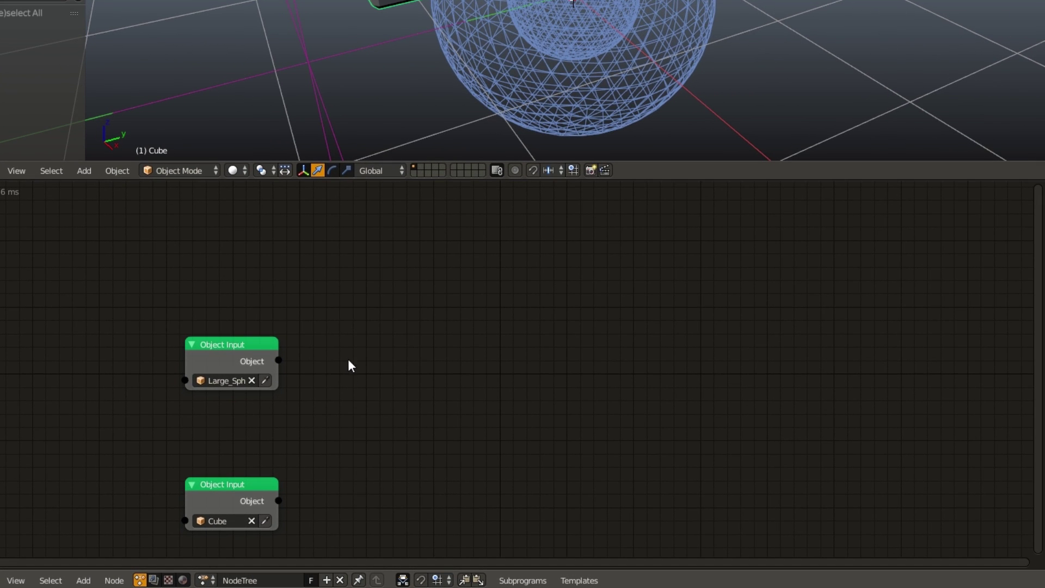
middle_click_drag(281, 408, 279, 417)
- Add an Object Mesh Data node and connect the Large_Sphere Object Input to its Object socket
key("shift+a")
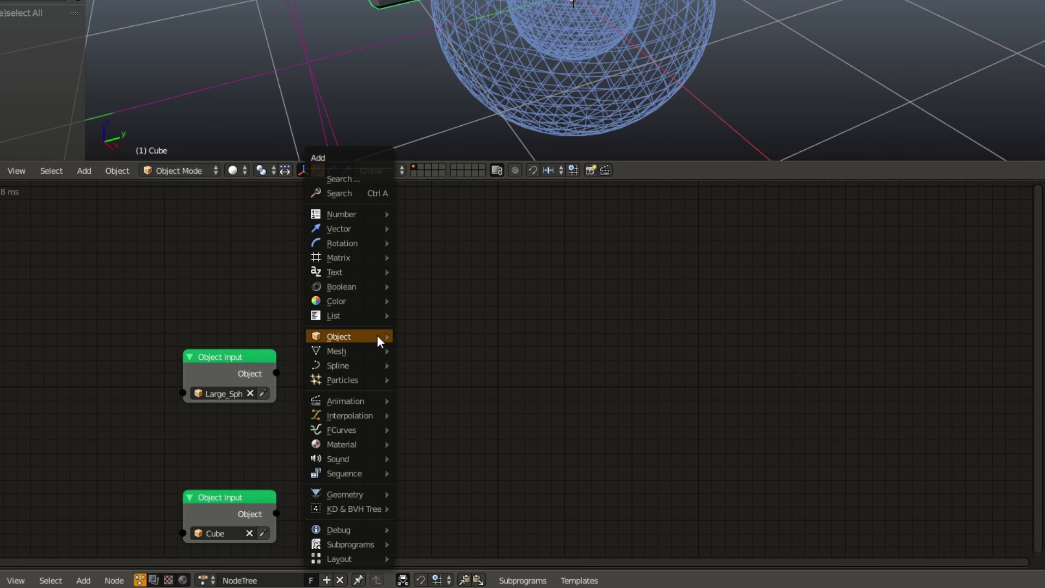
mouse_move(362, 350)
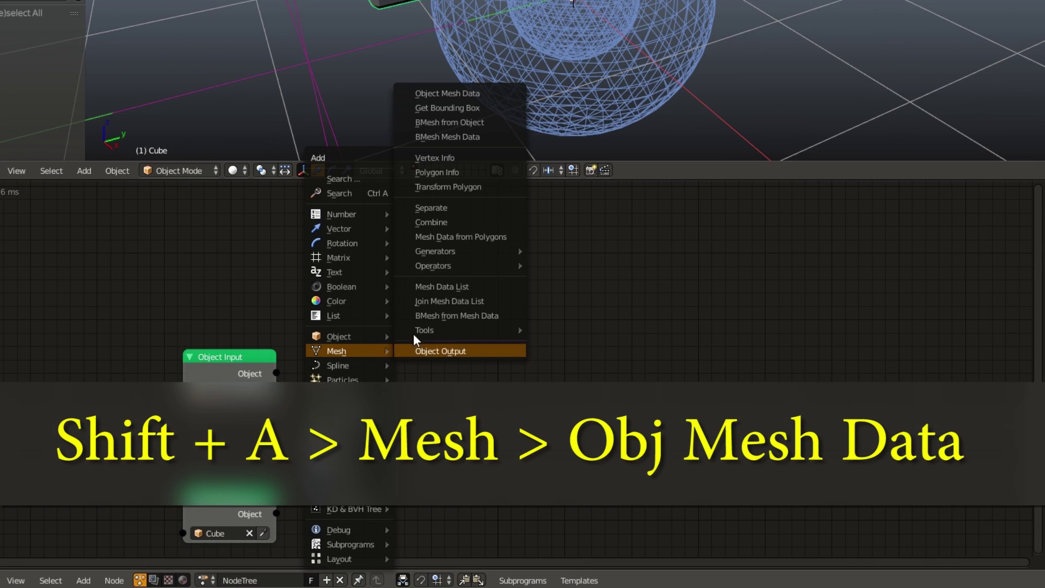
left_click(483, 102)
left_click(329, 268)
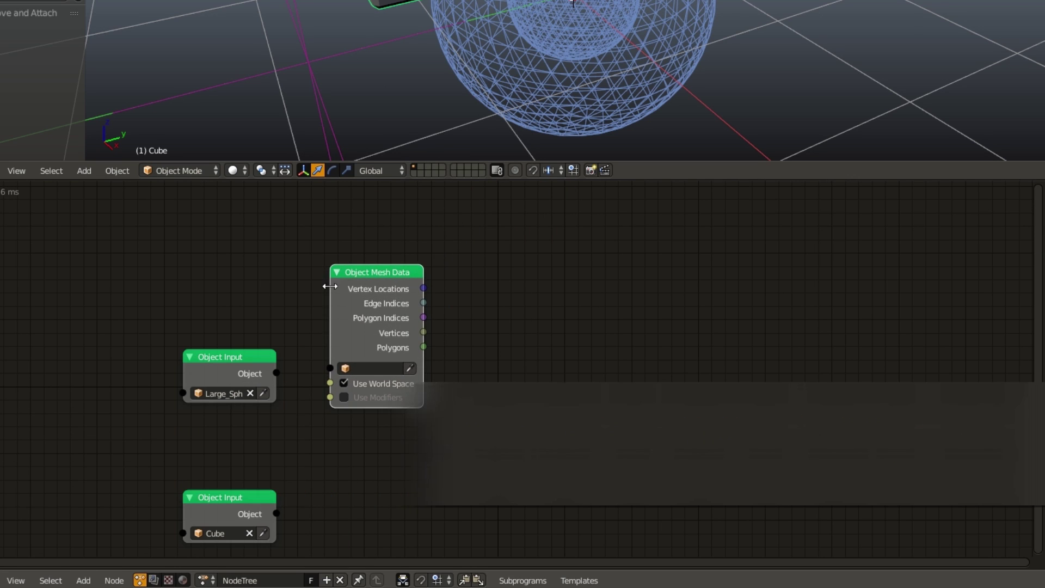
left_click_drag(276, 373, 332, 369)
- Add an Object Instancer node with Cube as its Source and the mesh data's Vertex Locations connected to Instances
left_click_drag(422, 289, 552, 290)
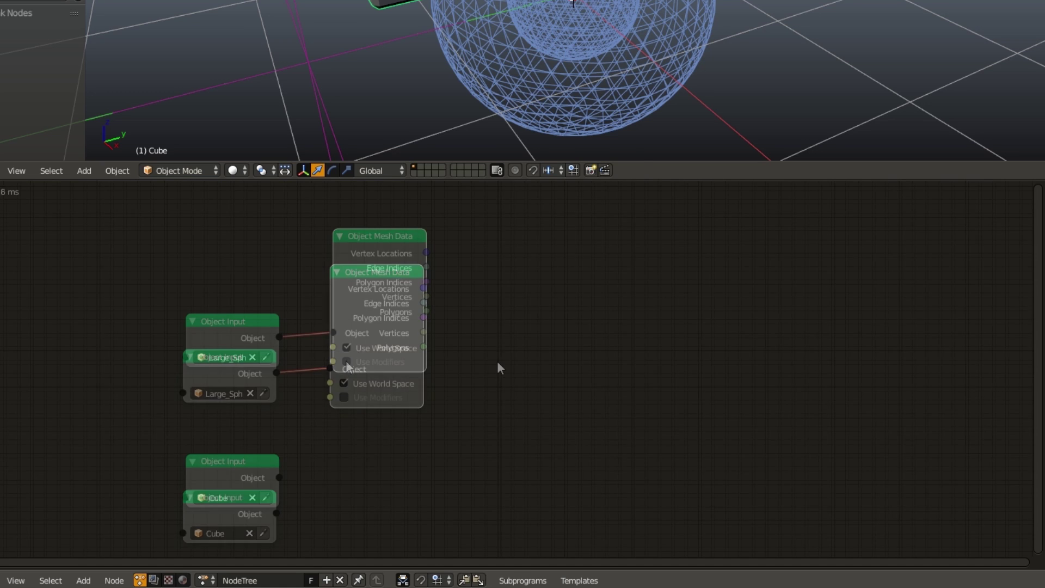
key("shift+a")
mouse_move(475, 349)
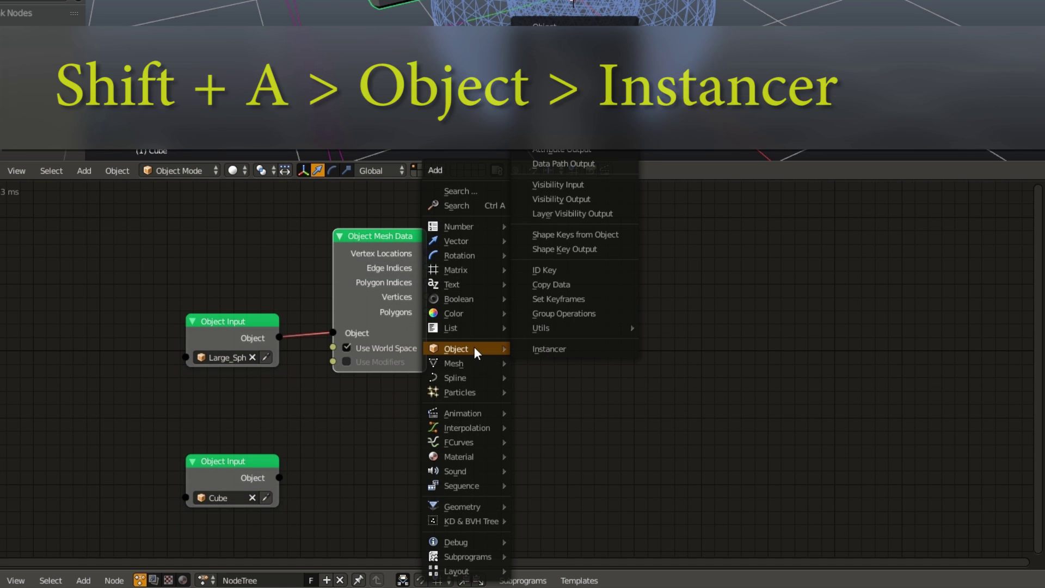
left_click(543, 348)
left_click(541, 363)
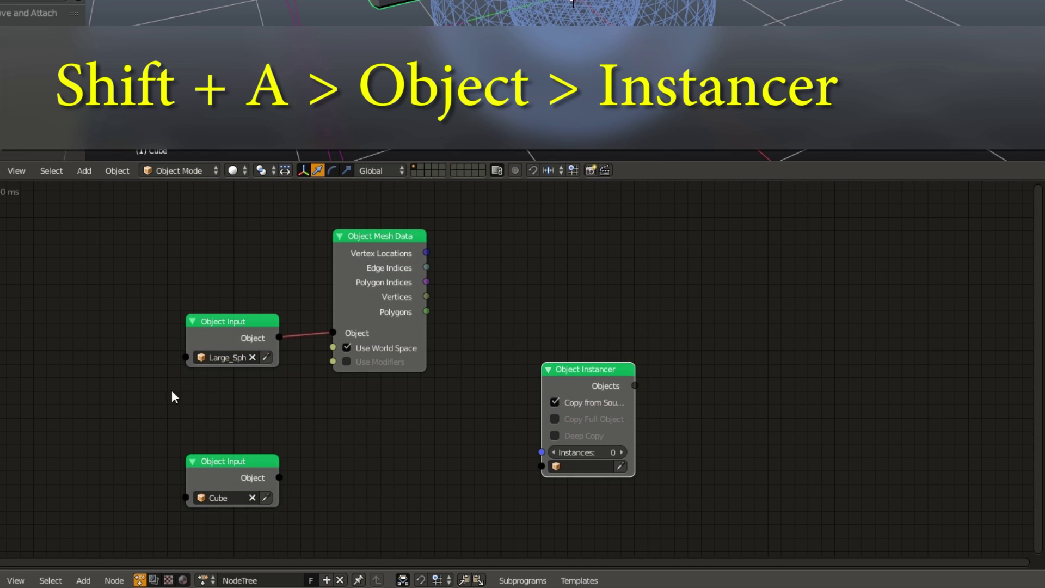
left_click_drag(283, 474, 544, 466)
left_click_drag(427, 253, 545, 454)
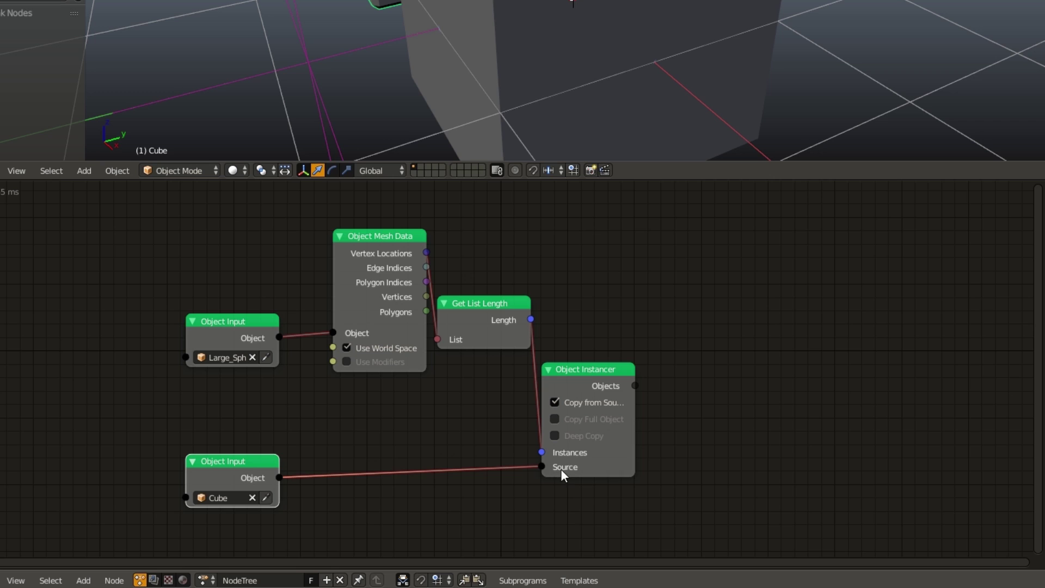
- Rearrange the nodes with the Cube input above Get List Length and the Object Instancer to the right of both
left_click_drag(573, 390, 622, 386)
left_click_drag(492, 318, 522, 375)
key("a")
middle_click_drag(557, 122, 573, 128)
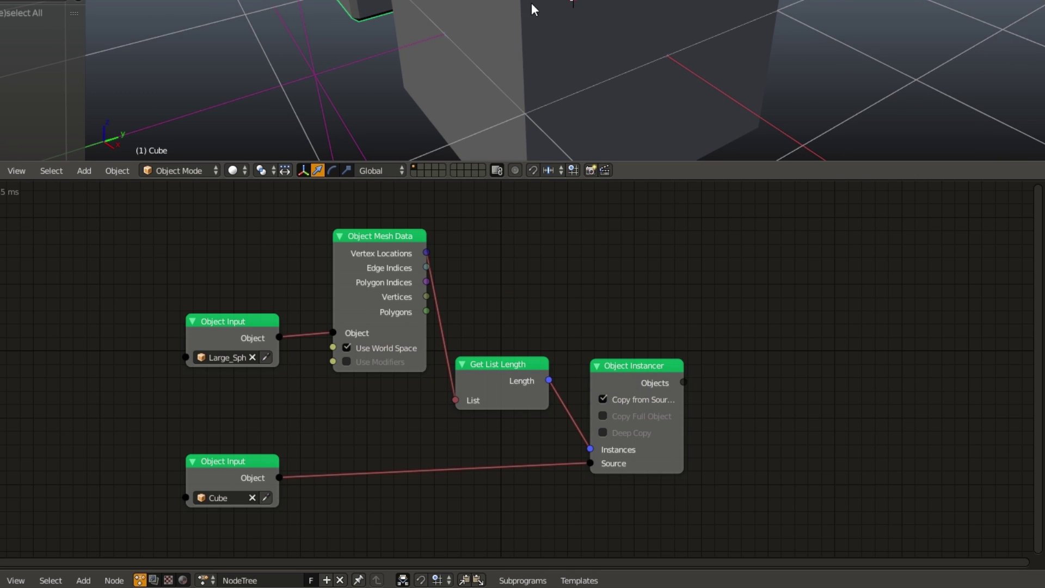
scroll(544, 1, "down", 1)
middle_click_drag(631, 311, 632, 341)
left_click_drag(621, 399, 682, 192)
left_click_drag(517, 425, 567, 245)
left_click_drag(242, 490, 516, 213)
left_click_drag(522, 332, 564, 286)
middle_click_drag(690, 207, 619, 271)
left_click(619, 271)
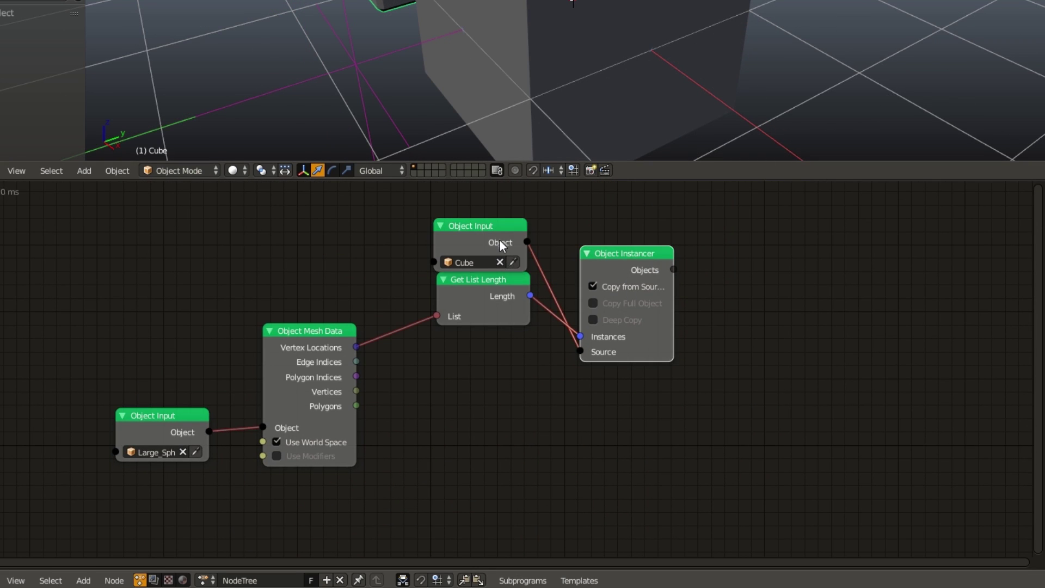
left_click_drag(500, 245, 510, 232)
left_click_drag(629, 254, 631, 207)
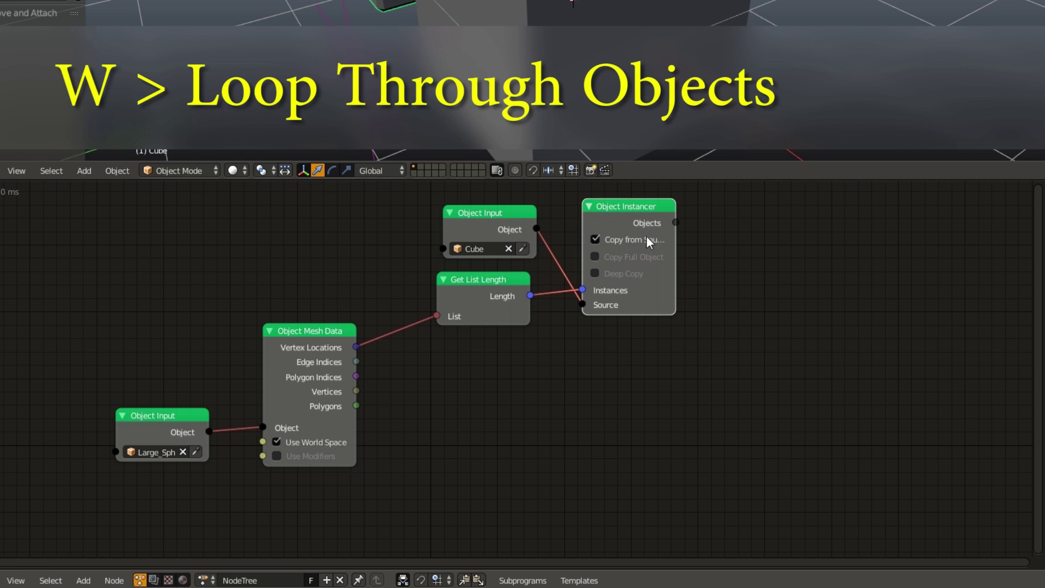
- Create a loop through the Object Instancer's objects and place its Invoke Subprogram and Loop Input nodes
key("w")
left_click(790, 239)
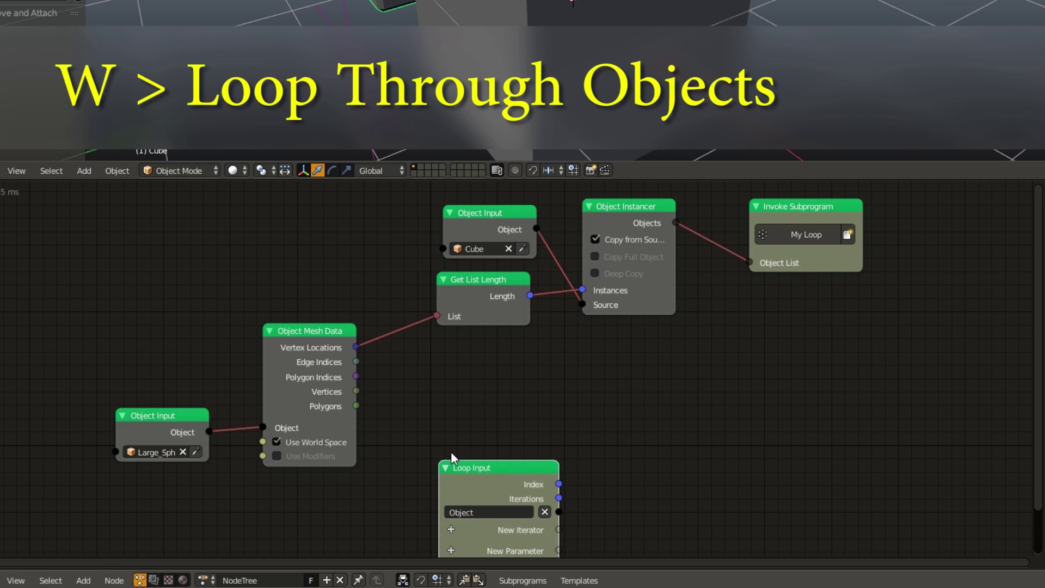
middle_click_drag(451, 452, 599, 317)
left_click_drag(630, 342, 275, 479)
middle_click_drag(292, 459, 359, 335)
- Rename the Loop Input's Object iterator to Cube
scroll(359, 334, "up", 4)
left_click(297, 401)
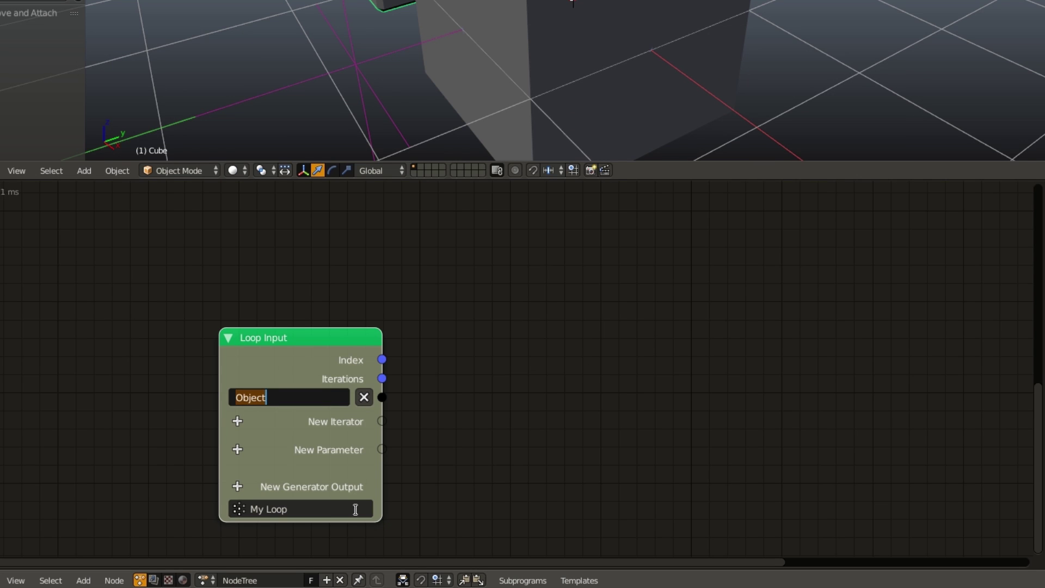
type("Cube")
key("Return")
- Add a Vector List iterator to the Loop Input node and name it Large_Sphere_Vert
middle_click_drag(501, 228, 437, 243)
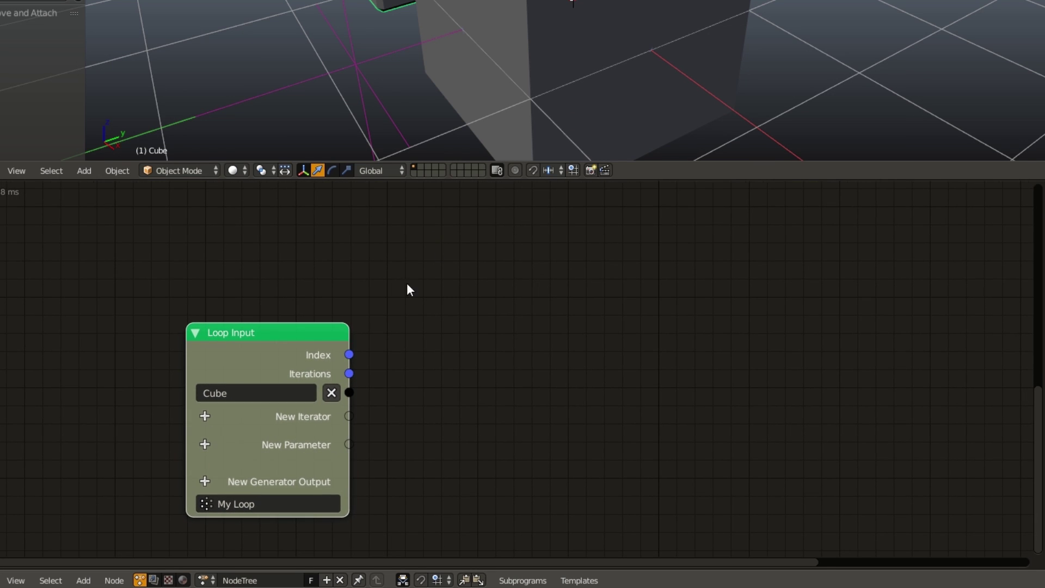
left_click(202, 417)
type("vector")
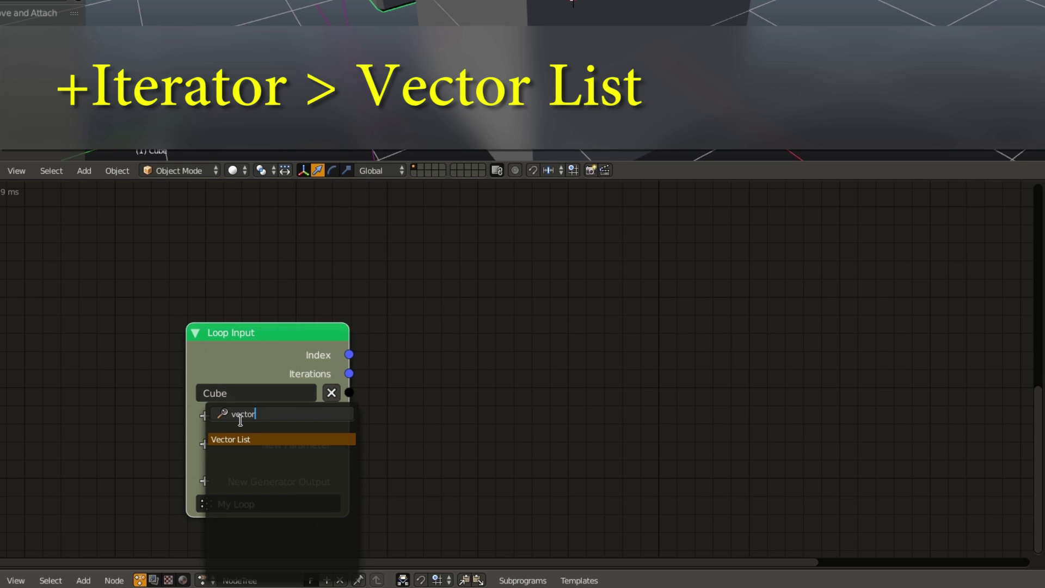
key("Return")
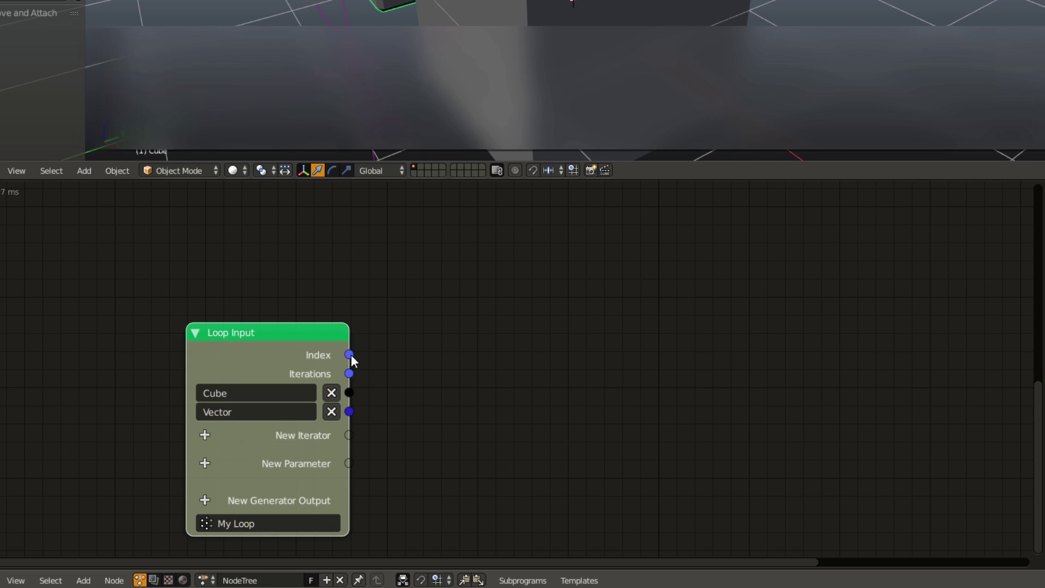
left_click(288, 404)
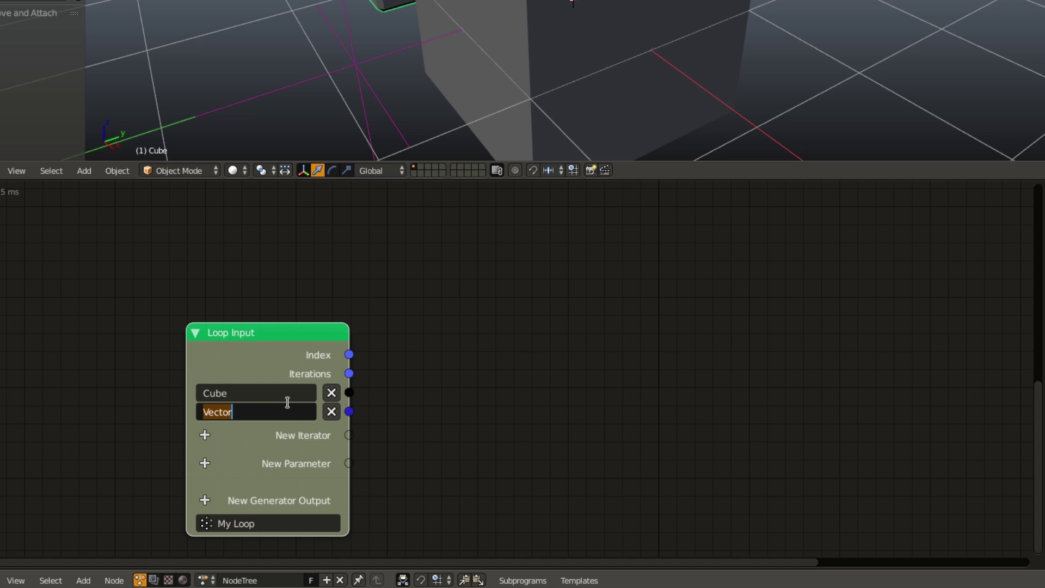
type("Large_Sphere_Vert")
key("Return")
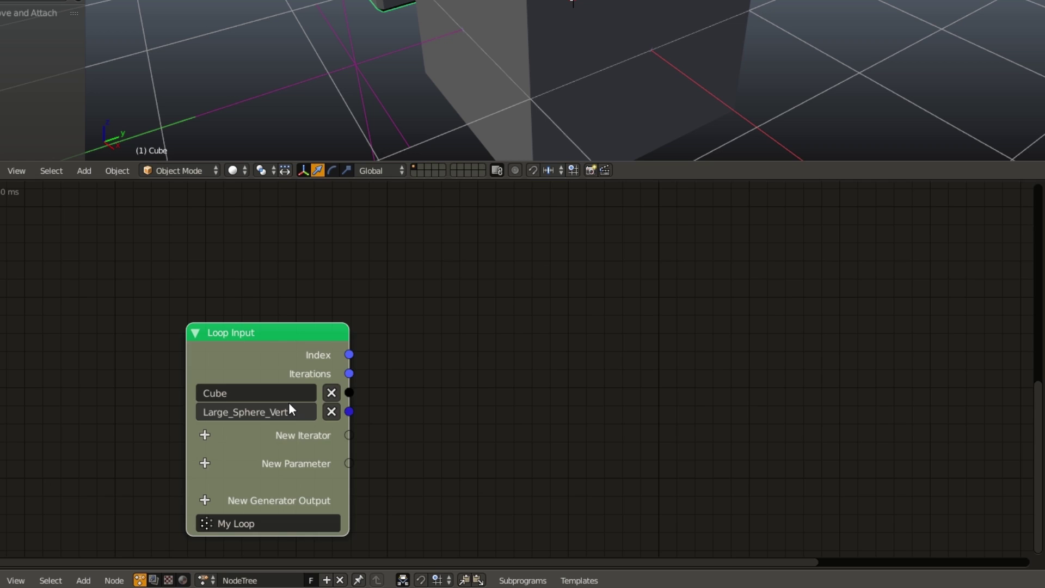
- Connect the mesh data's Vertex Locations to the Large_Sphere_Vert List input of the Invoke Subprogram node and move that node lower
middle_click_drag(615, 212, 538, 322)
middle_click_drag(570, 192, 531, 329)
middle_click_drag(617, 254, 435, 417)
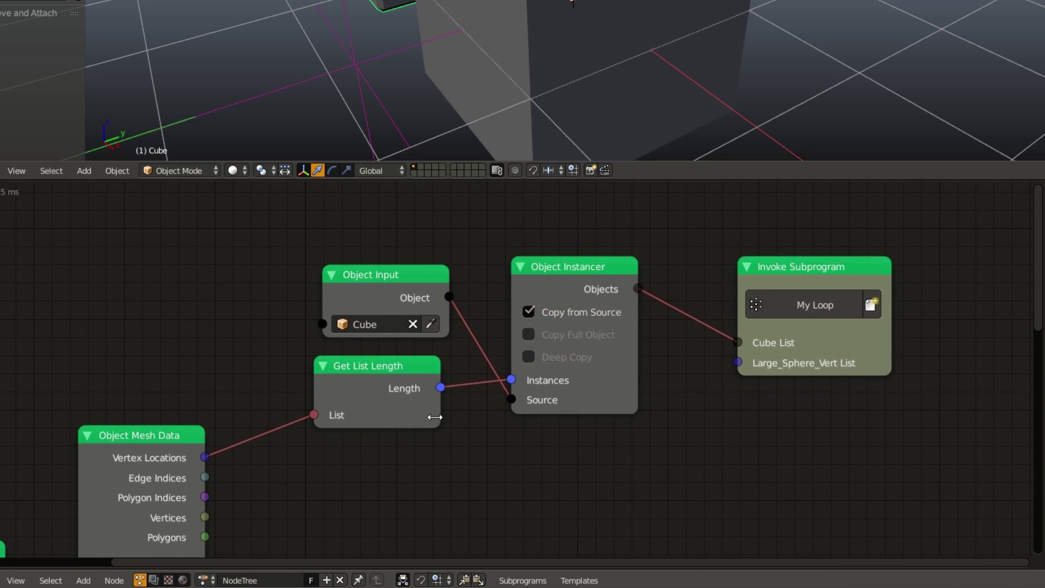
scroll(429, 294, "down", 5)
scroll(429, 294, "right", 1)
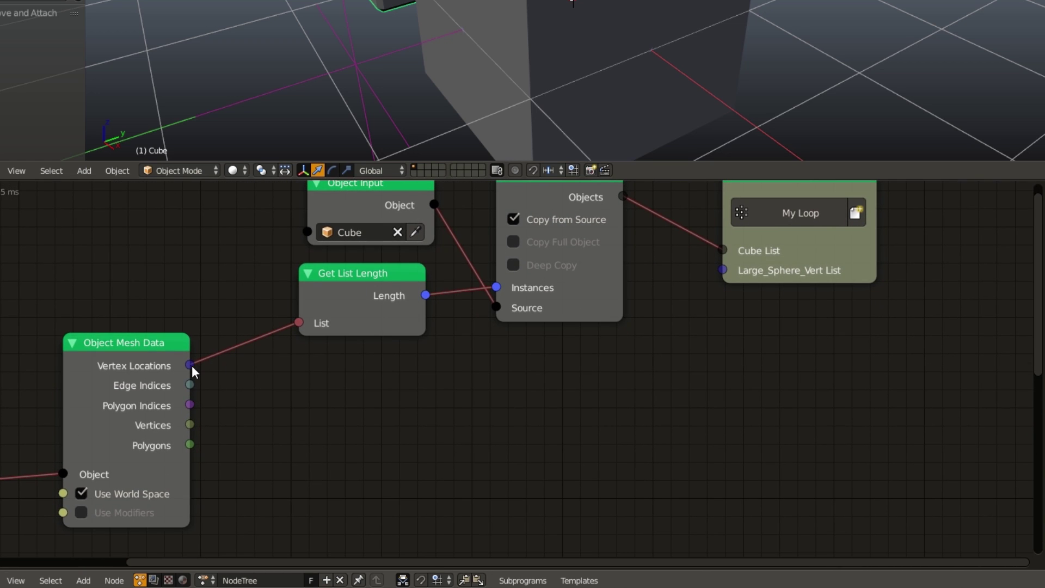
left_click_drag(191, 364, 726, 267)
left_click_drag(820, 245, 795, 361)
key("a")
- Add an Object Transforms Output node beside the Loop Input and enable its X, Y and Z location
middle_click_drag(396, 524, 472, 357)
scroll(472, 364, "left", 6, "ctrl")
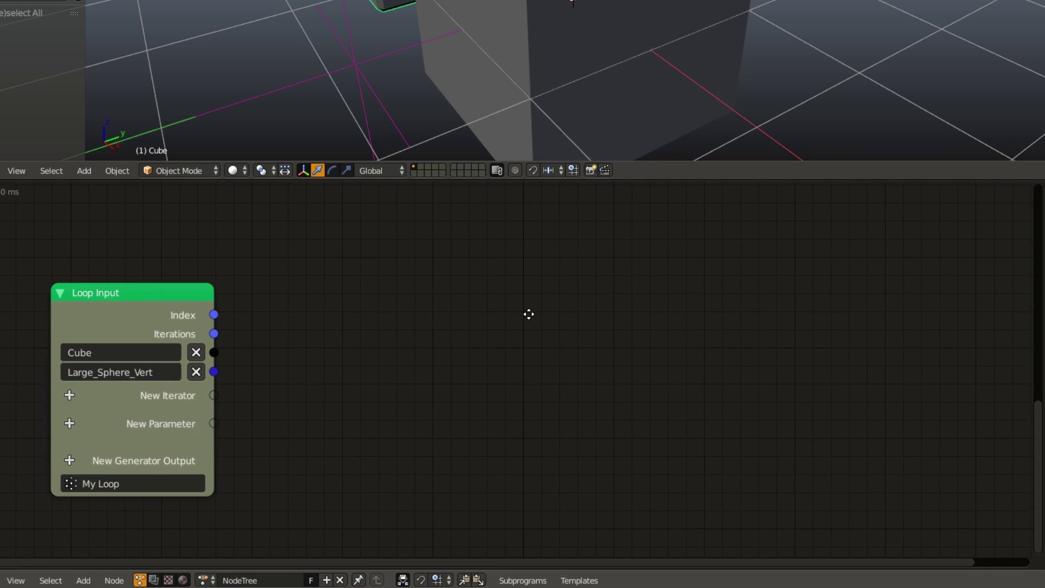
key("shift+a")
mouse_move(403, 318)
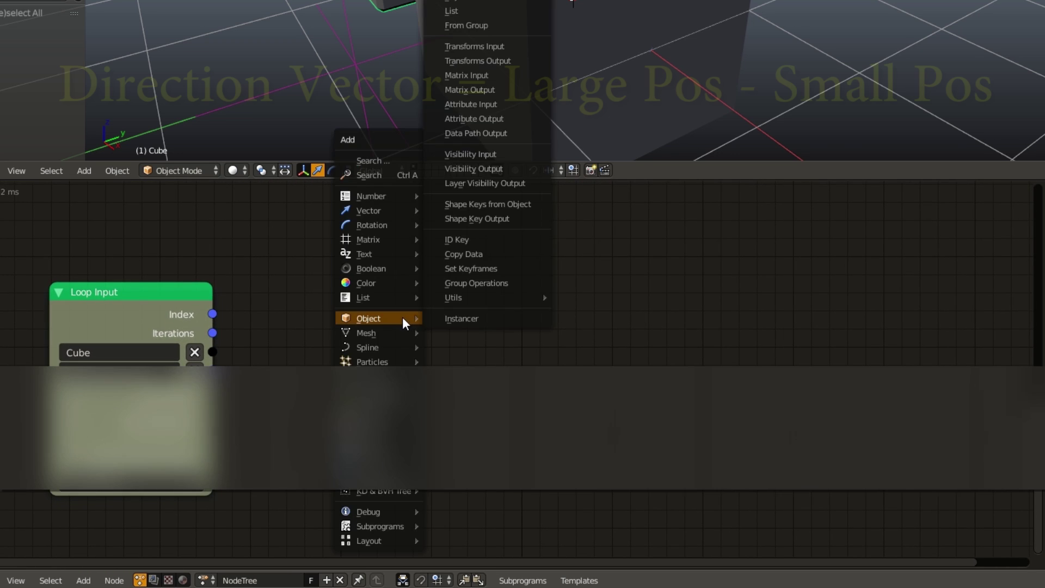
left_click(510, 61)
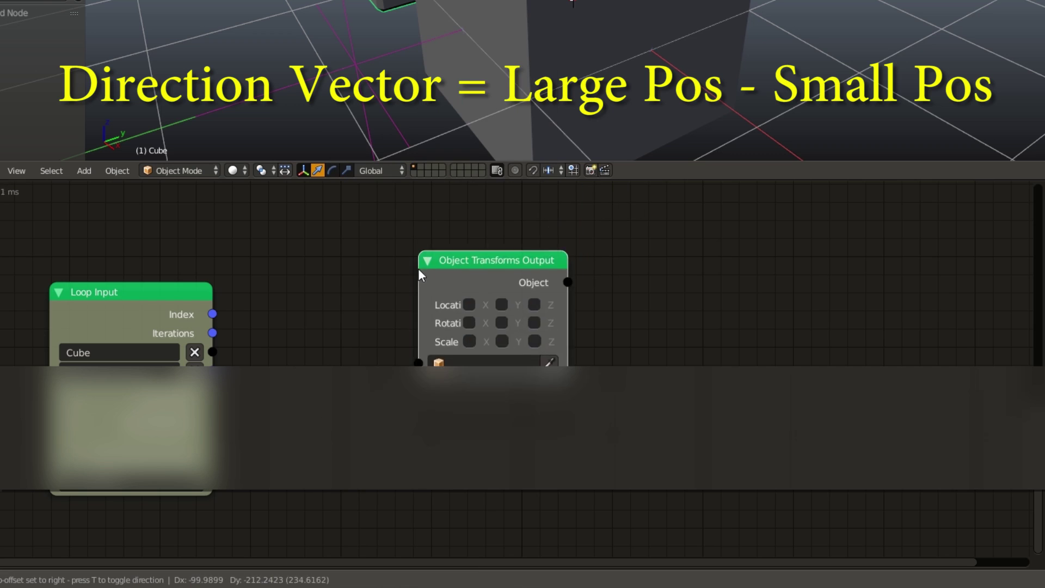
left_click(450, 261)
left_click(501, 313)
left_click(533, 313)
left_click(566, 314)
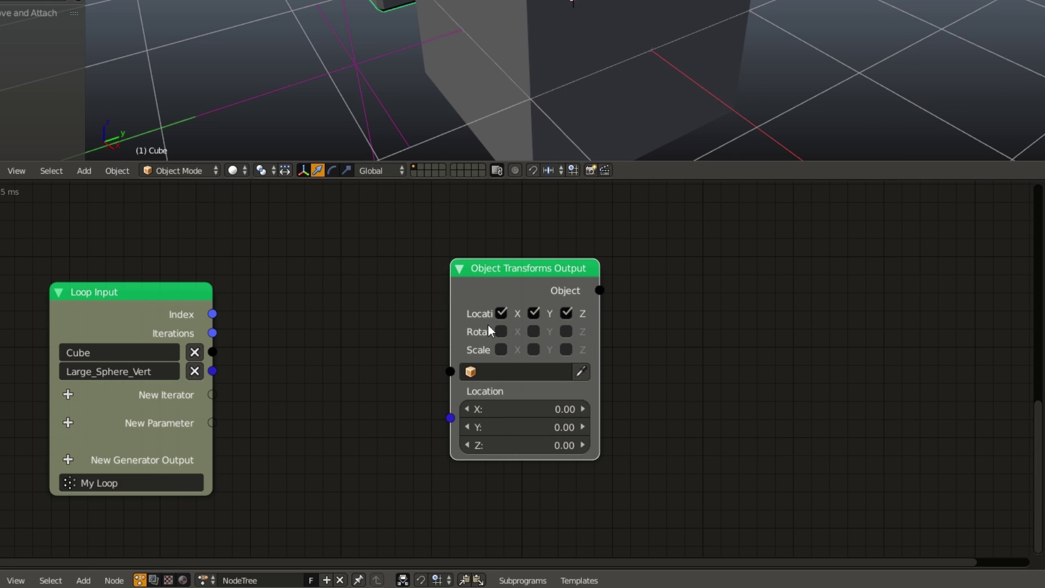
- Connect the loop's Cube to the transforms output's Object and Large_Sphere_Vert to its Location, then shift the node slightly
left_click_drag(212, 352, 470, 368)
left_click_drag(212, 371, 450, 417)
left_click_drag(540, 282, 580, 265)
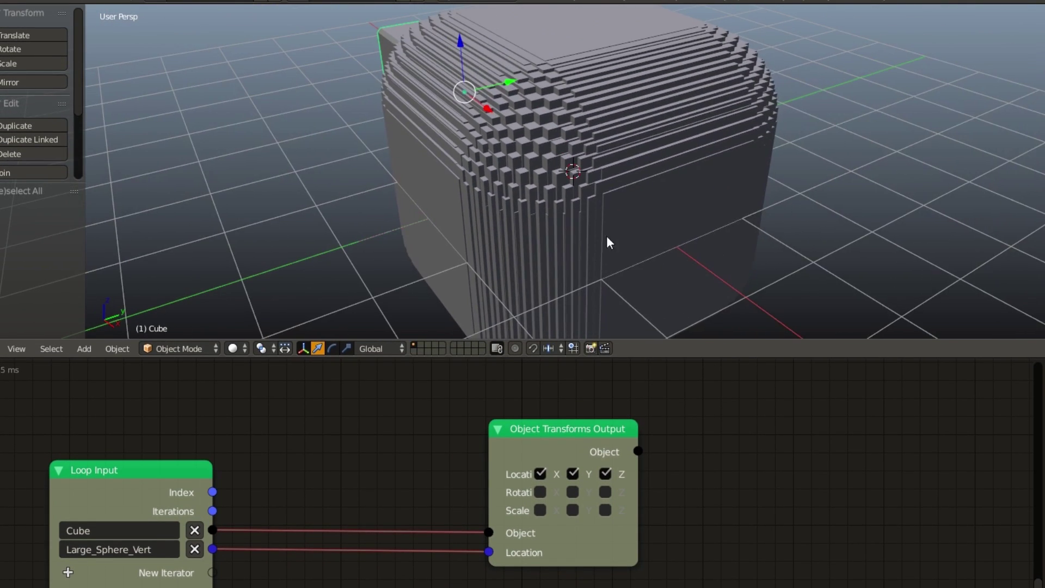
- Enable X, Y and Z scale on the Object Transforms Output node and set all three to 0.06
middle_click_drag(608, 237, 616, 240)
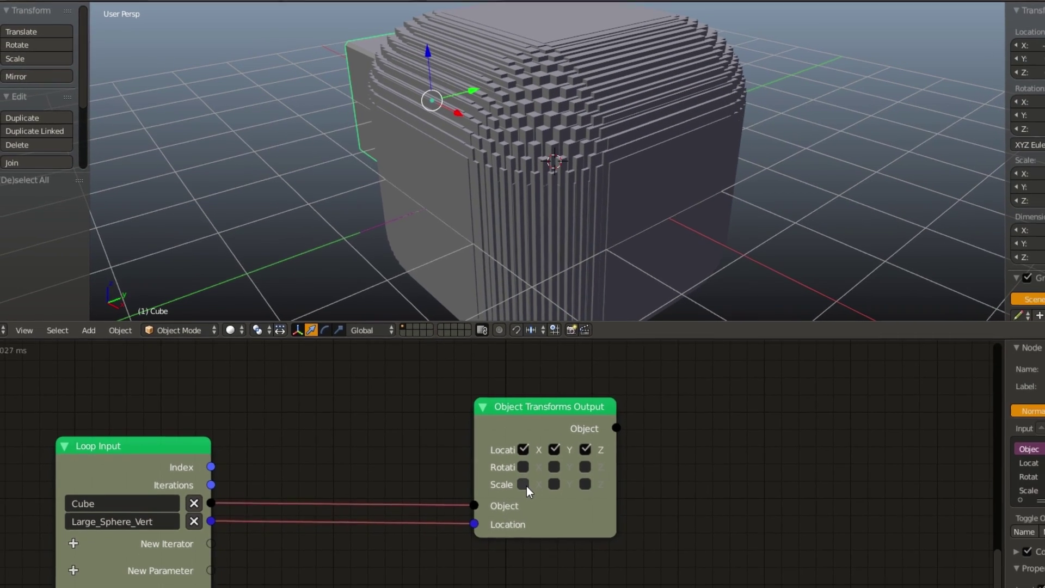
left_click(523, 485)
left_click(554, 484)
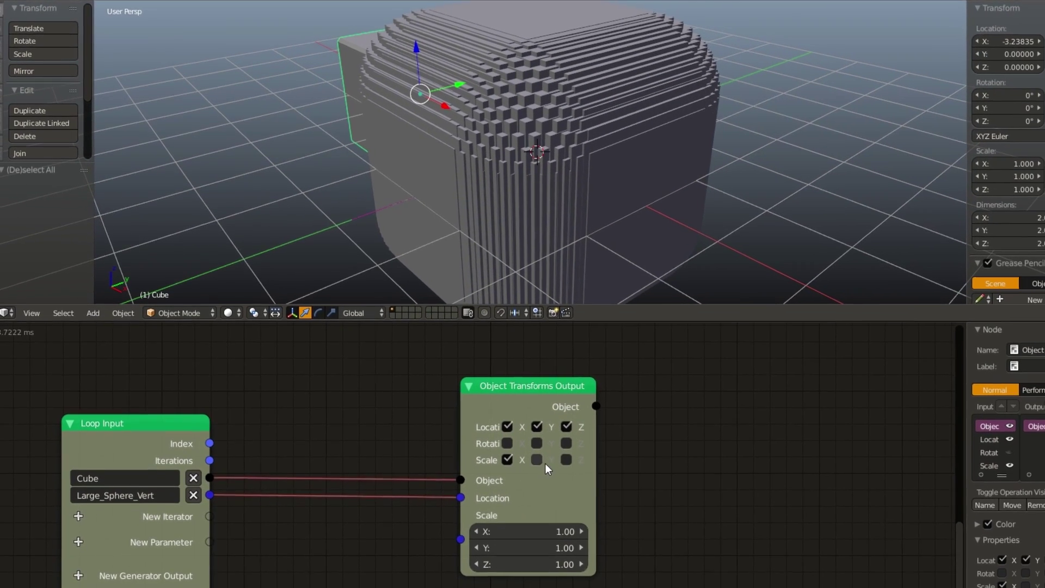
left_click(585, 484)
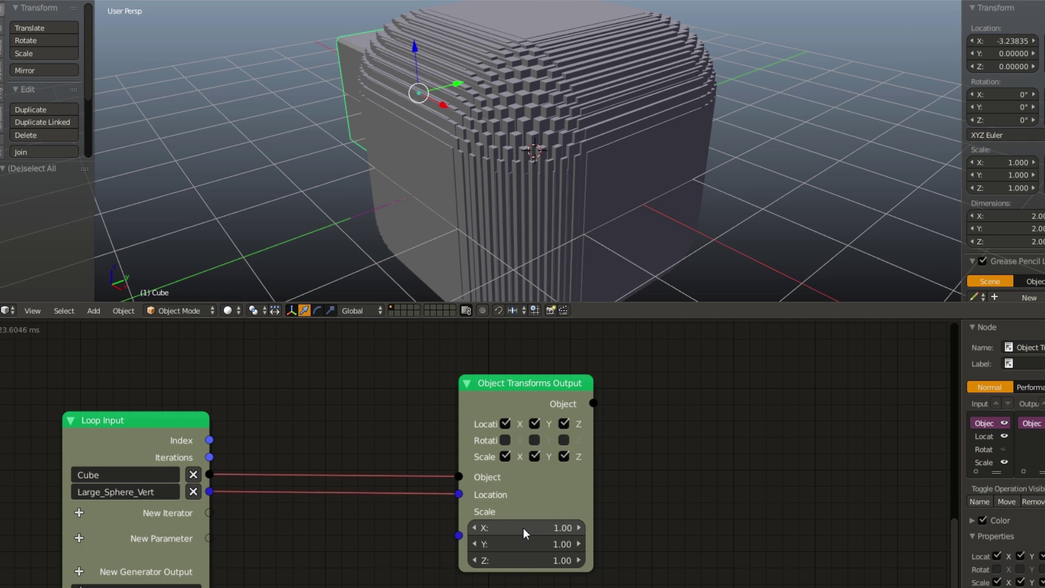
left_click_drag(523, 529, 526, 569)
type("0.06")
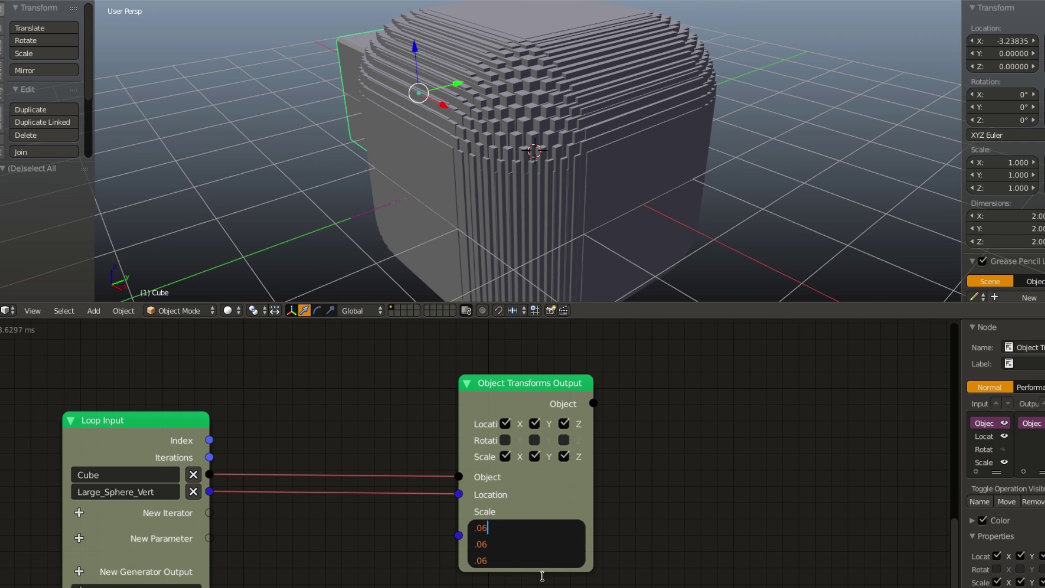
key("Return")
- Move the Object Transforms Output node far to the right of the Loop Input to make room between them
scroll(531, 248, "up", 4)
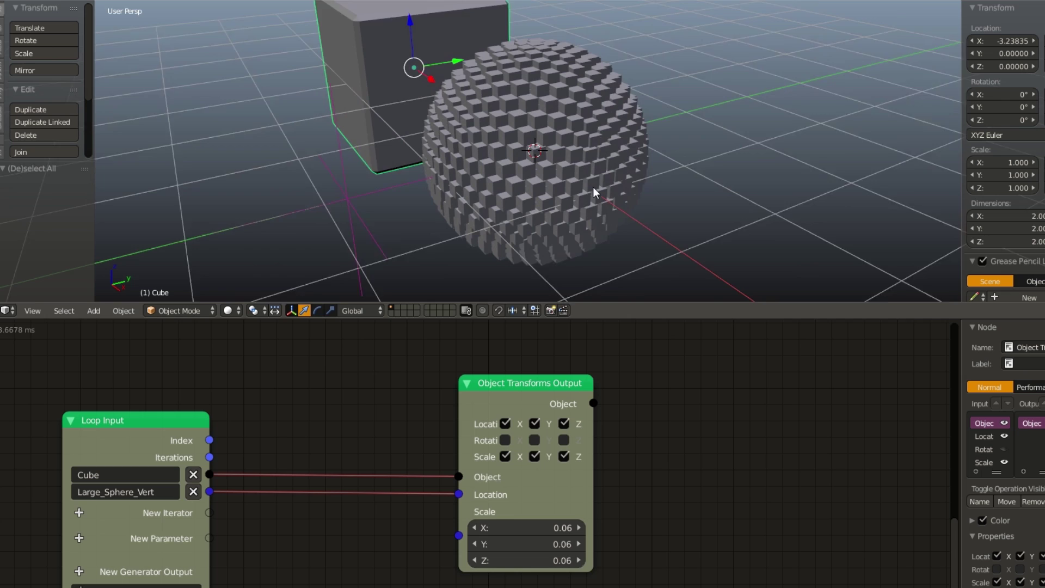
left_click_drag(571, 412, 919, 402)
middle_click_drag(584, 424, 546, 429)
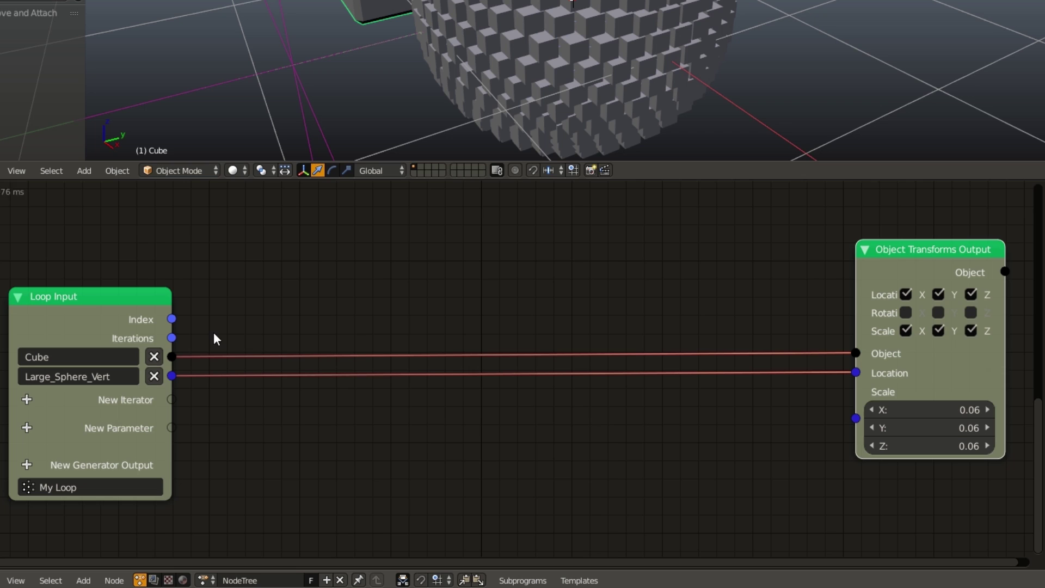
- Add another Vector List iterator to the Loop Input node and name it SMall_Sphere_Vert
left_click(27, 400)
left_click(87, 430)
left_click(82, 397)
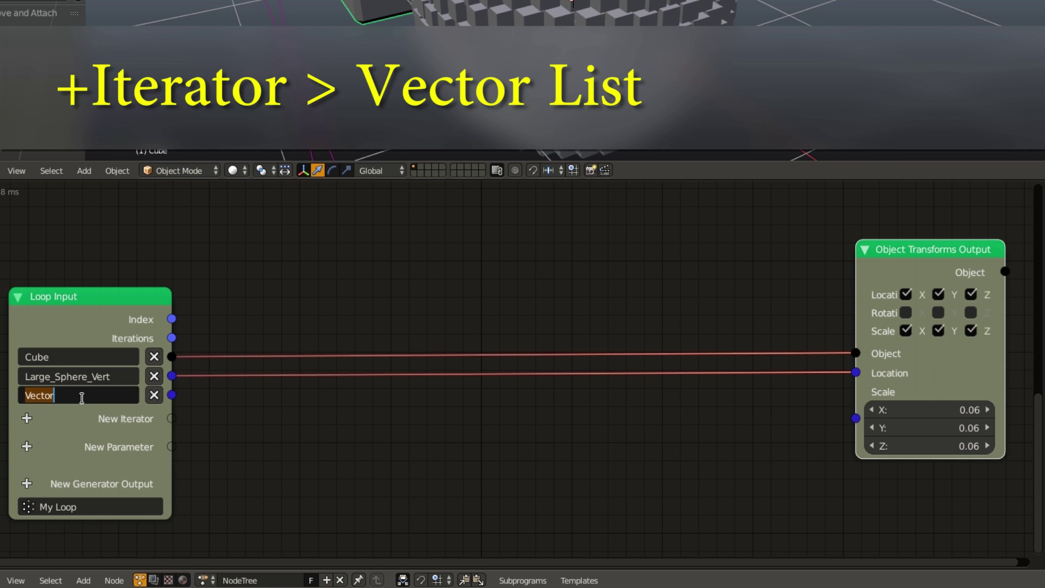
type("SMall_Sphere_Vert")
key("Return")
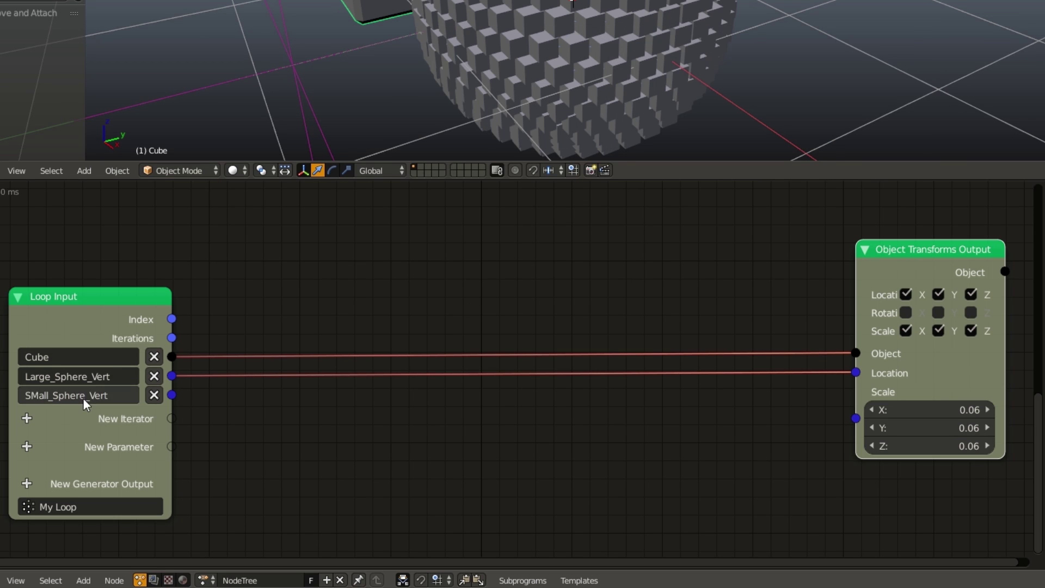
- Duplicate the Large_Sphere Object Input node together with its Object Mesh Data node, placing the copies directly below the originals
middle_click_drag(500, 218, 443, 407)
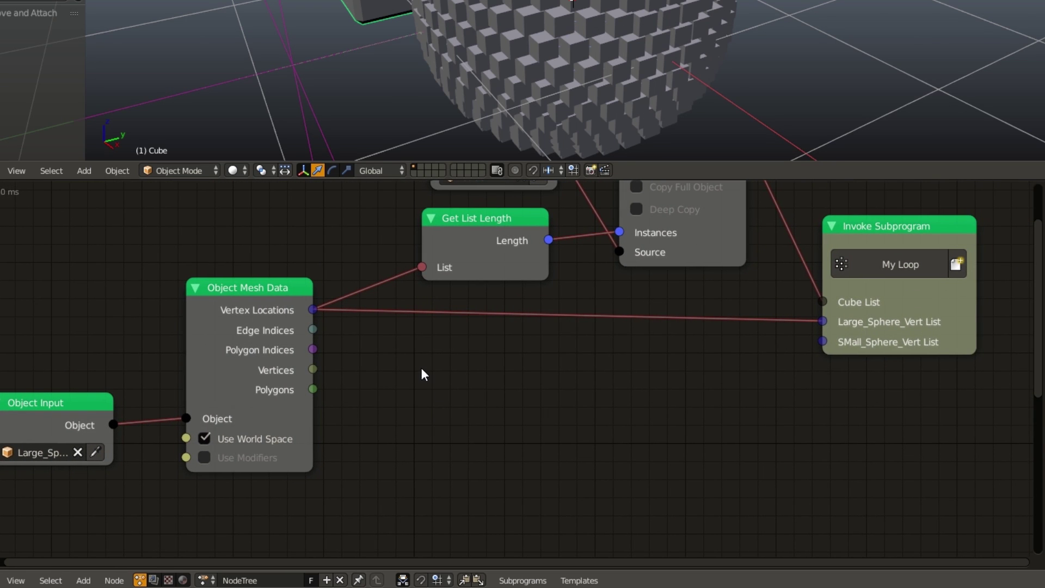
middle_click_drag(419, 370, 432, 331)
key("b")
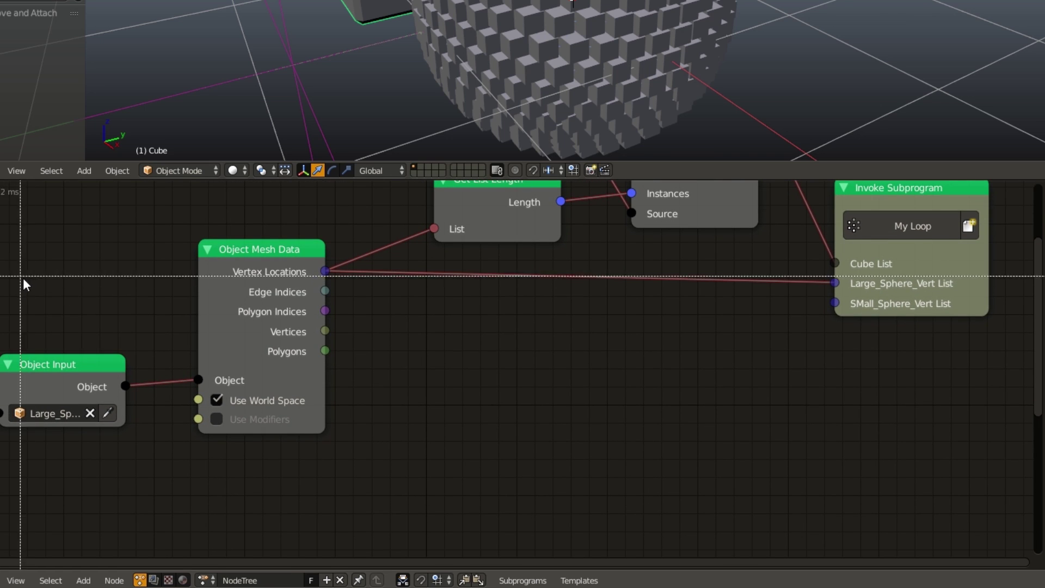
left_click_drag(20, 278, 326, 381)
middle_click_drag(393, 345, 399, 277)
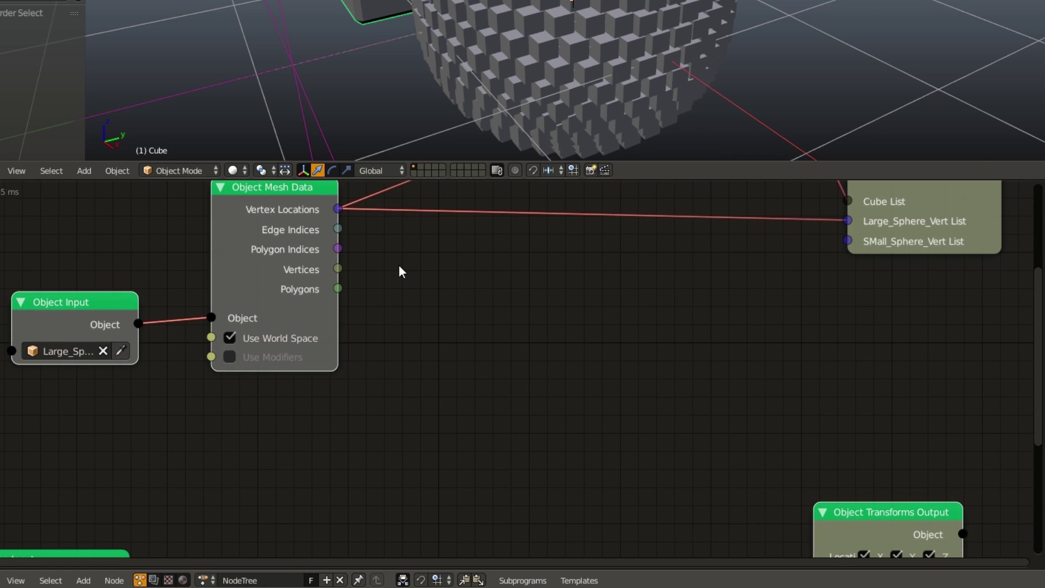
key("shift+d")
key("y")
left_click(399, 451)
- Move the loop's nodes further down the tree and delete the stray duplicate of the Object Transforms Output node
middle_click_drag(389, 433, 385, 263)
scroll(308, 395, "down", 7)
key("a")
key("b")
left_click_drag(185, 408, 749, 493)
key("g")
key("y")
left_click(745, 469)
left_click(736, 553)
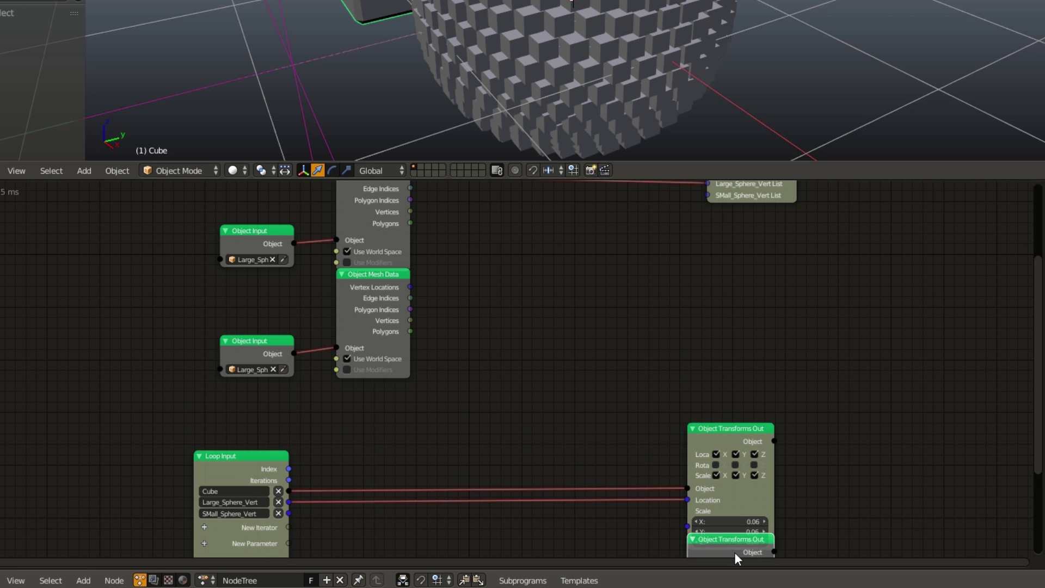
key("x")
- Move the duplicated Object Mesh Data node straight down so it clears the original one above it
middle_click_drag(430, 282, 452, 364)
scroll(452, 364, "up", 3)
left_click(370, 378)
key("g")
key("y")
left_click(240, 396)
middle_click_drag(239, 397, 212, 403)
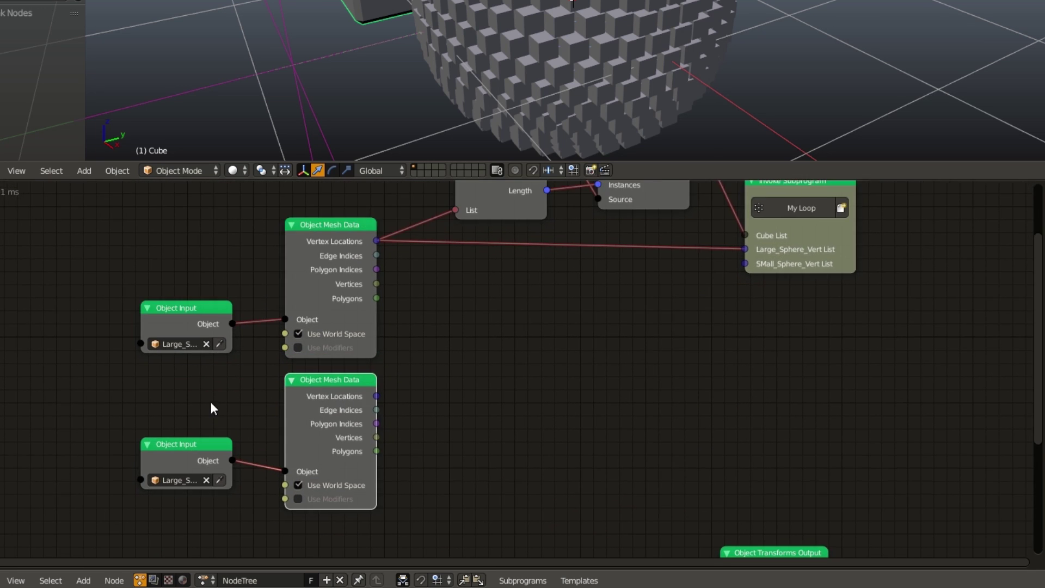
- Set the duplicated Object Input to Small_Sphere and connect the copied mesh data's Vertex Locations to the loop's SMall_Sphere_Vert List
scroll(213, 408, "up", 2)
left_click(161, 472)
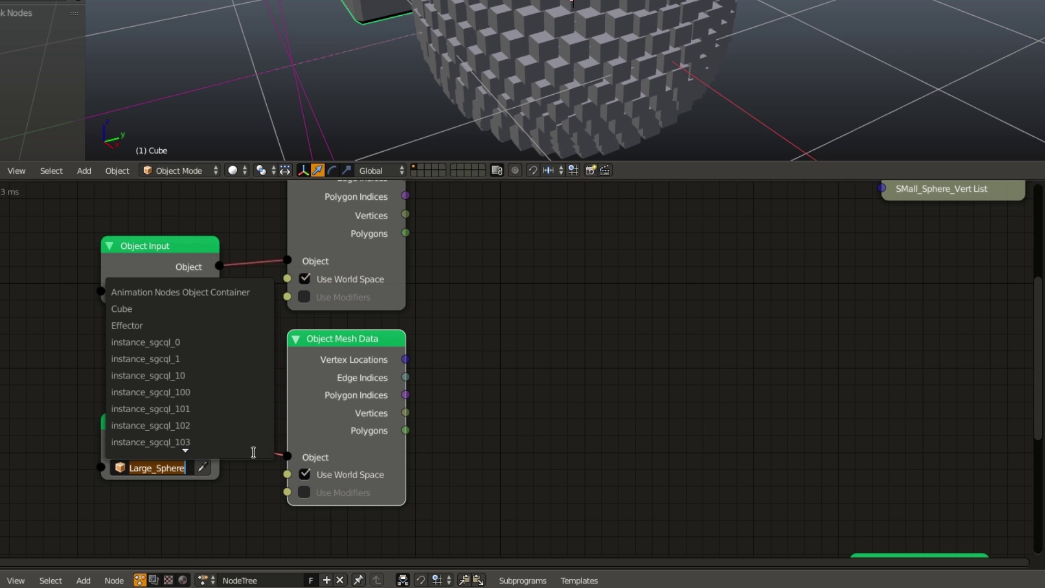
type("sm")
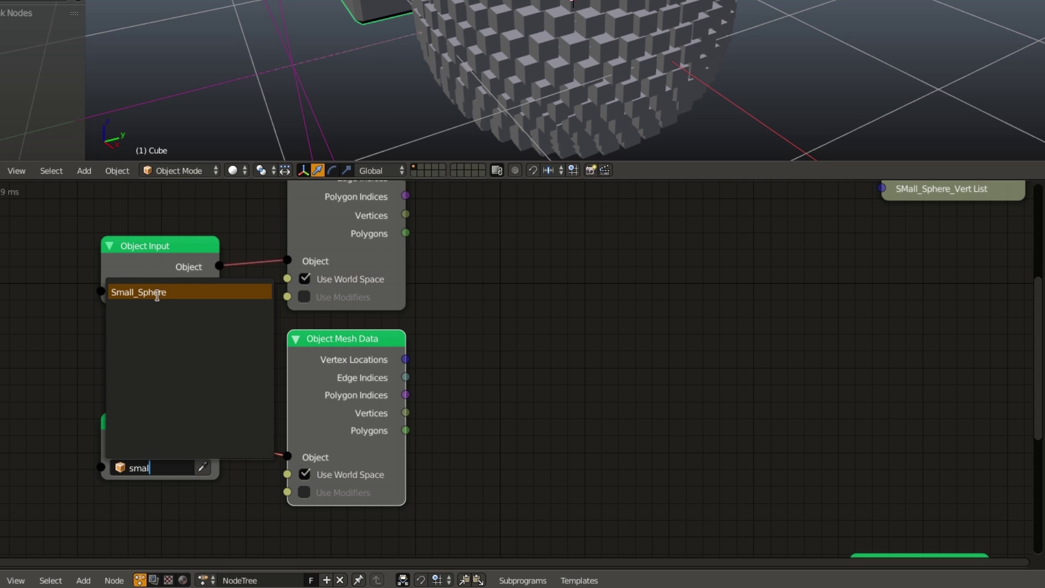
type("al")
left_click(157, 293)
middle_click_drag(483, 336, 350, 434)
left_click_drag(269, 460, 745, 288)
- Correct the spelling of the third iterator on the Loop Input node to Small_Sphere_Vert
middle_click_drag(382, 531, 455, 368)
middle_click_drag(382, 479, 431, 323)
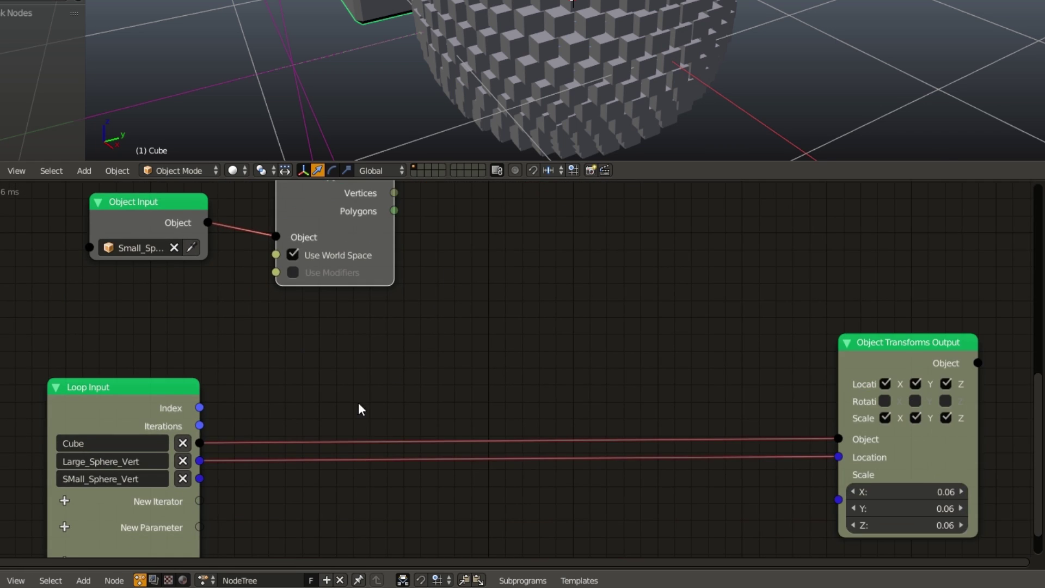
left_click(163, 375)
left_click(83, 376)
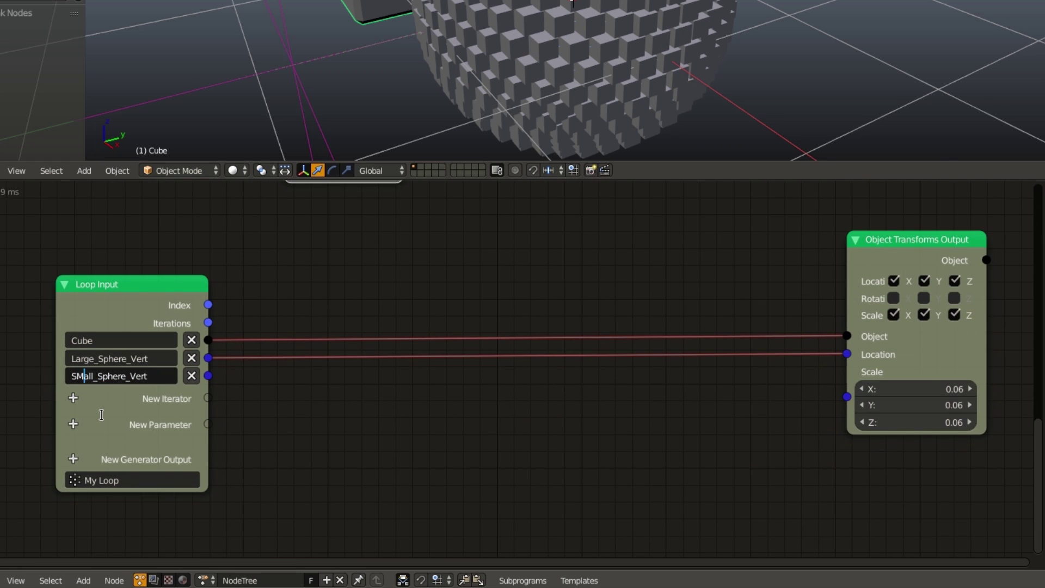
key("BackSpace")
type("m")
key("Return")
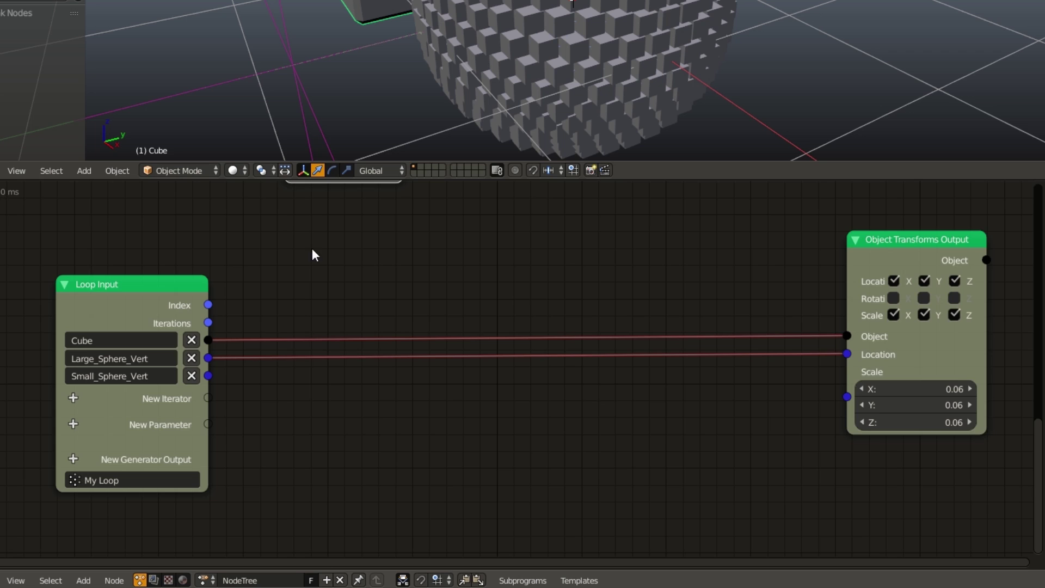
- Shift the Object Transforms Output node further right and add a Vector Math node between it and the Loop Input
middle_click_drag(321, 297, 305, 281)
left_click_drag(862, 248, 927, 246)
key("a")
middle_click_drag(575, 325, 573, 318)
key("shift+a")
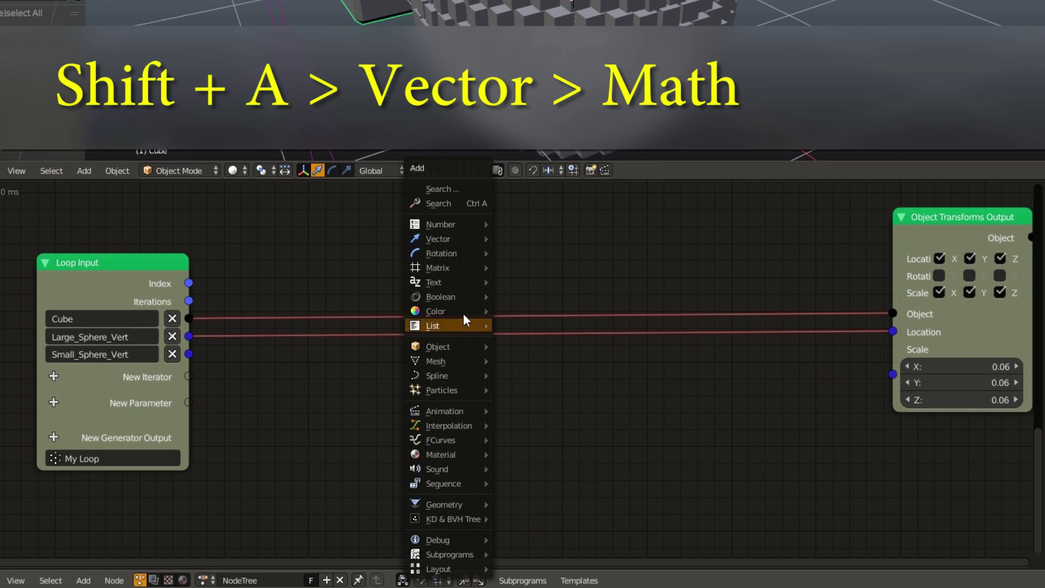
mouse_move(470, 238)
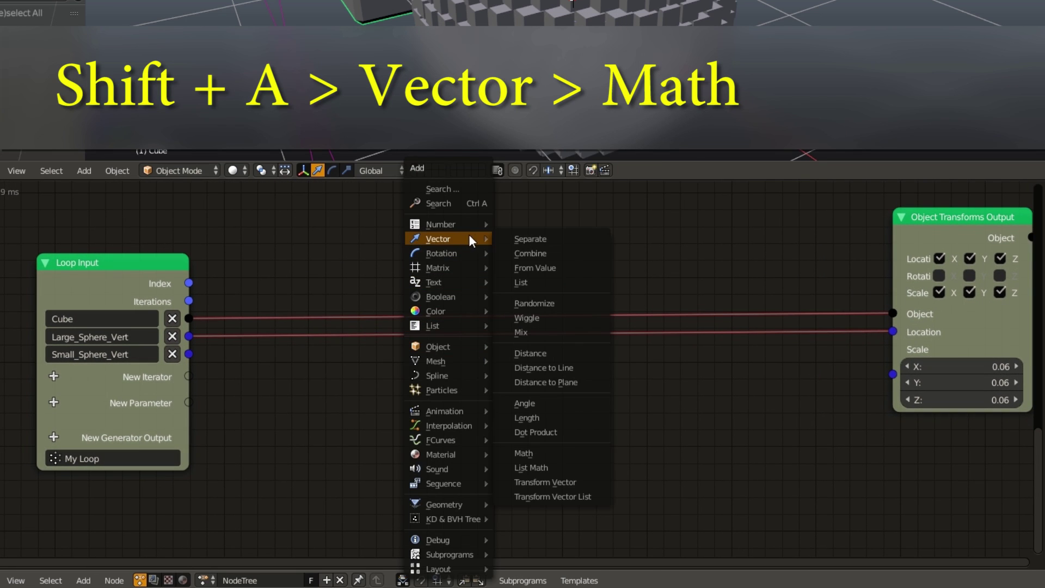
left_click(537, 455)
scroll(447, 343, "down", 1)
left_click(446, 331)
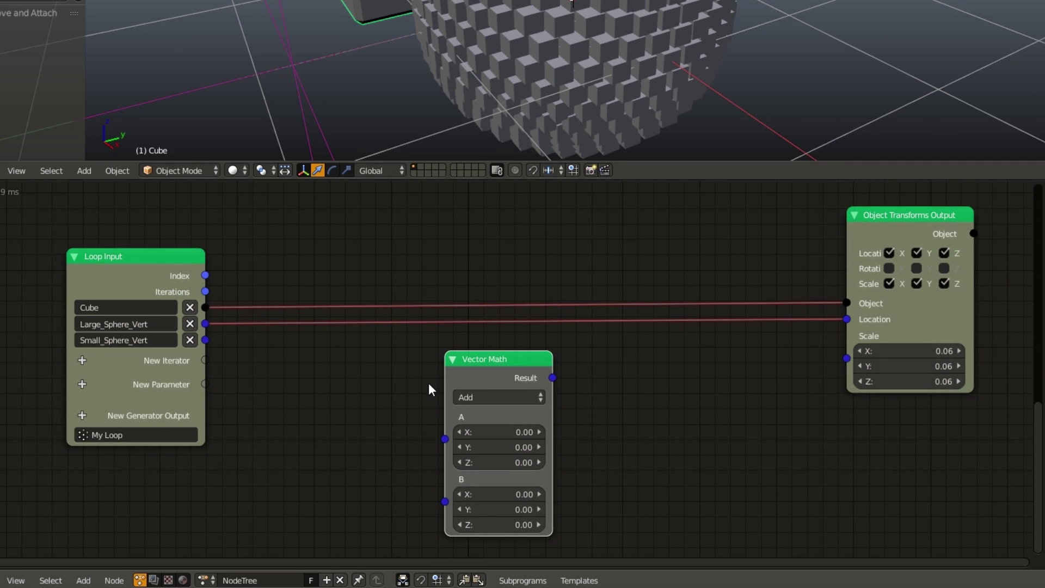
- Set the Vector Math node to A - B with Large_Sphere_Vert as A and Small_Sphere_Vert as B, then collapse it
left_click(476, 394)
left_click(477, 358)
left_click_drag(205, 323, 444, 439)
left_click_drag(206, 339, 451, 455)
key("h")
left_click_drag(472, 369, 438, 380)
key("a")
mouse_move(502, 334)
middle_mouse_down()
mouse_move(486, 335)
mouse_move(502, 351)
middle_mouse_up()
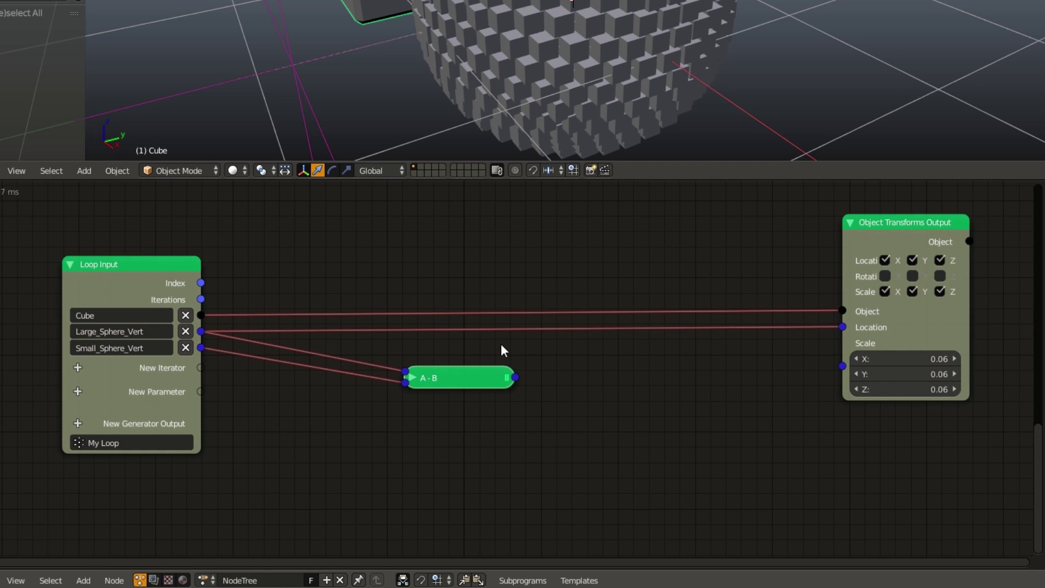
- Add a Direction to Rotation node after the A - B node and connect the subtraction result to its Direction input
key("ctrl+a")
type("dir")
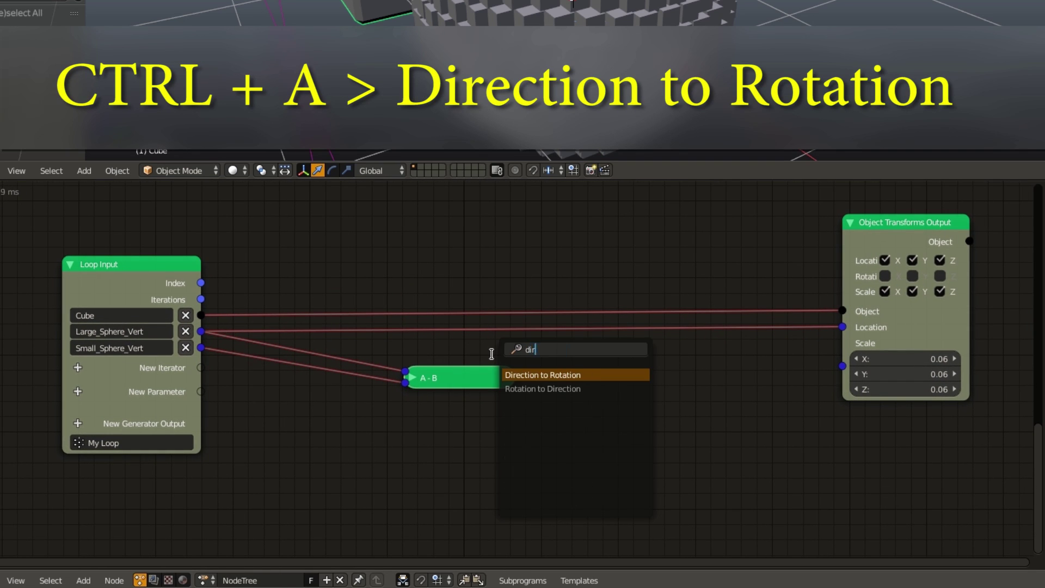
key("Return")
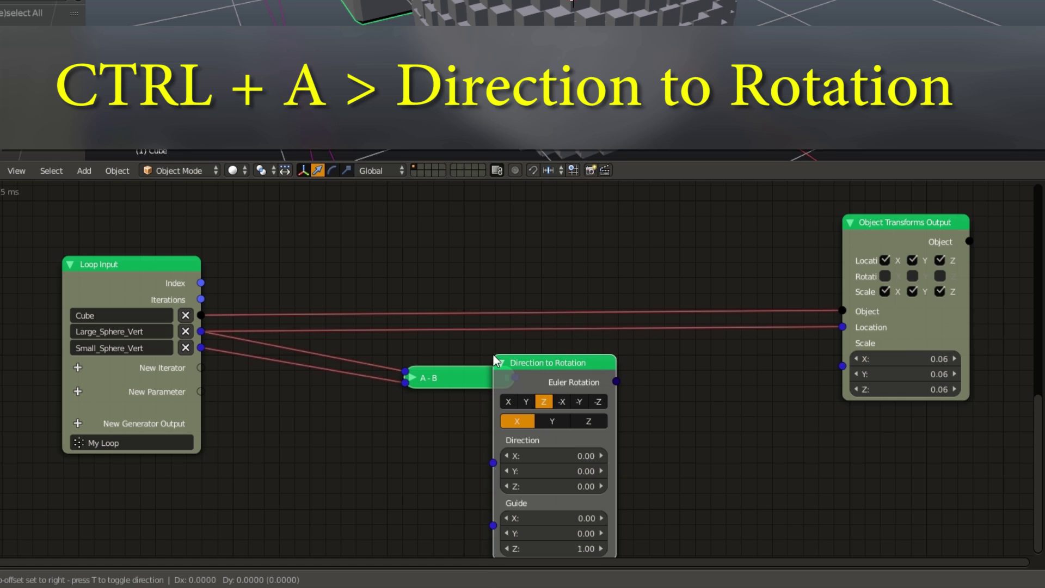
left_click(608, 355)
middle_click_drag(523, 369, 520, 336)
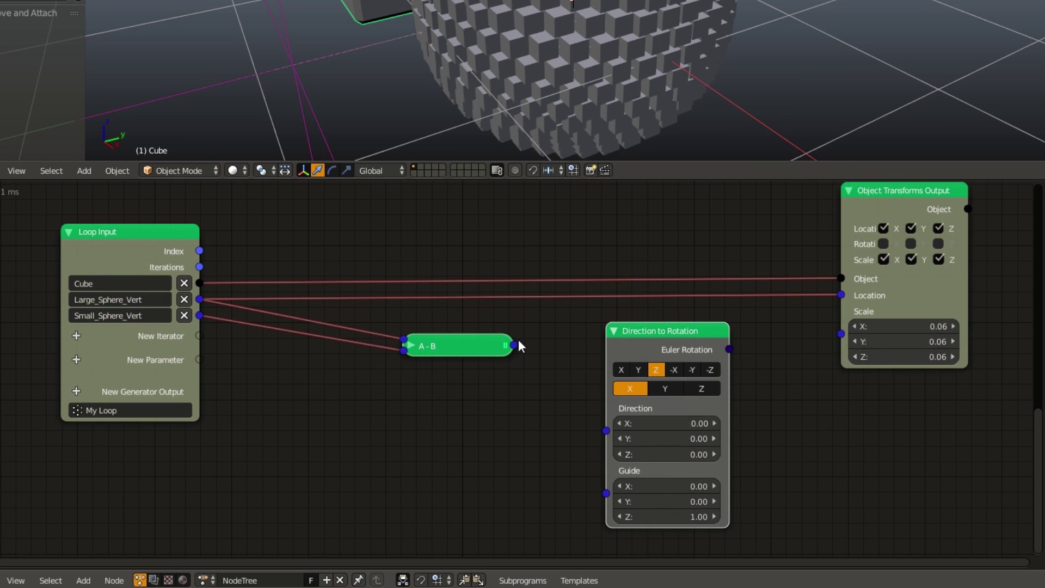
left_click_drag(519, 346, 609, 430)
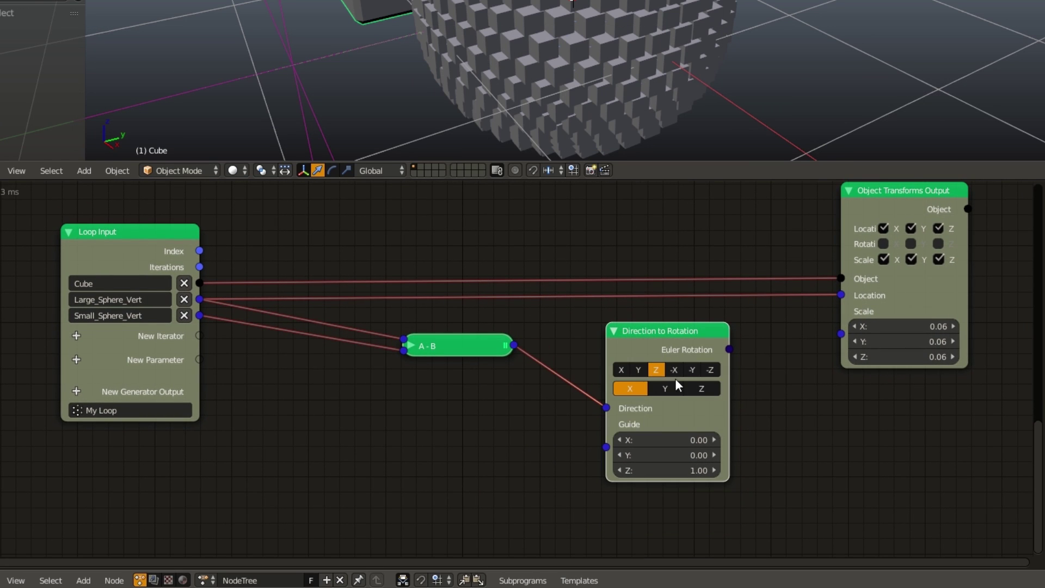
- Collapse the Direction to Rotation node and move it closer to the A - B node
key("h")
key("g")
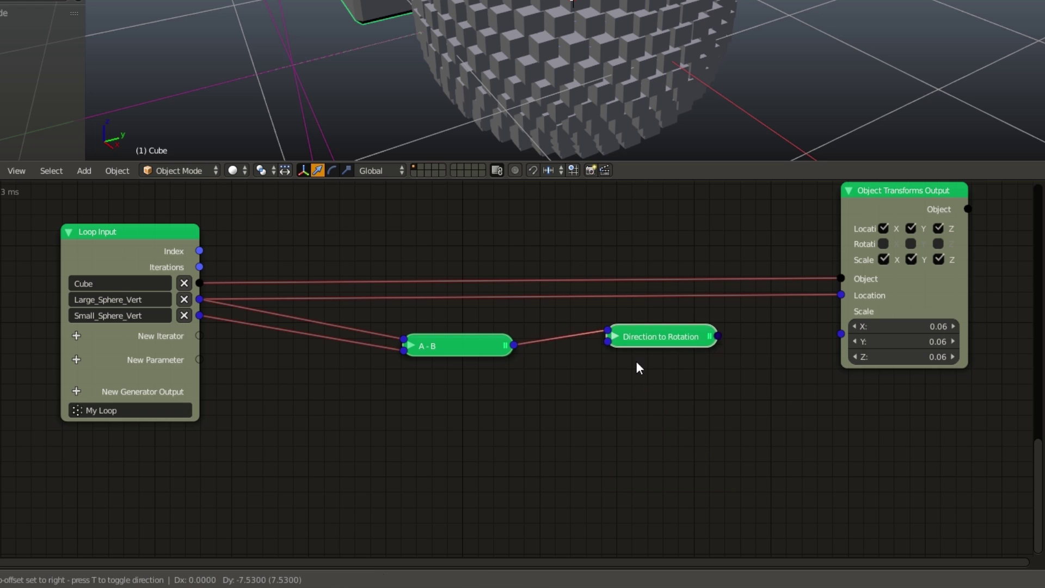
left_click(610, 373)
- Enable X, Y and Z rotation on the Object Transforms Output node and connect the Euler Rotation to its Rotation input
middle_click_drag(697, 303, 654, 322)
left_click(840, 263)
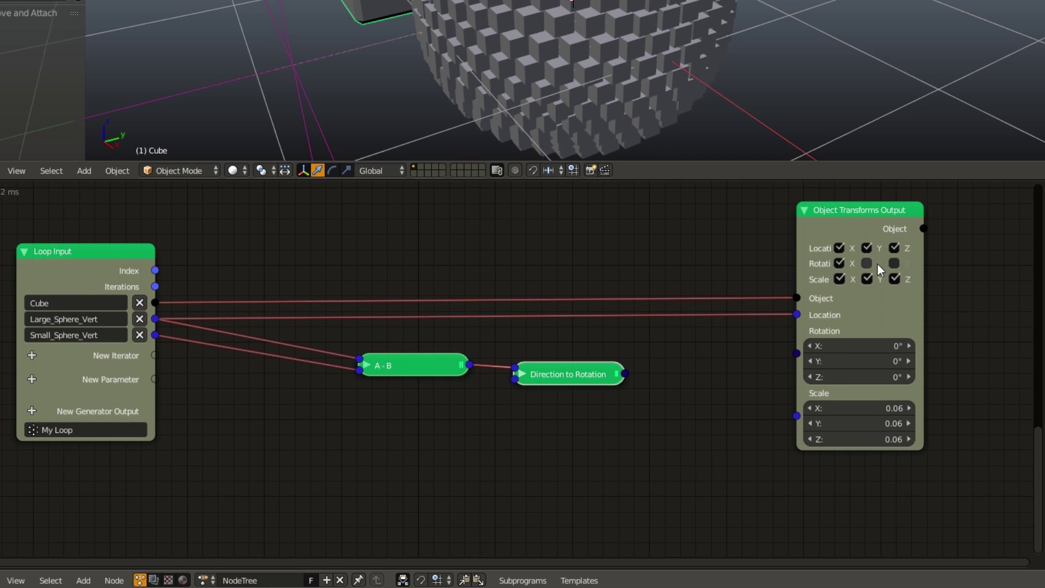
left_click(897, 264)
left_click_drag(626, 374, 793, 354)
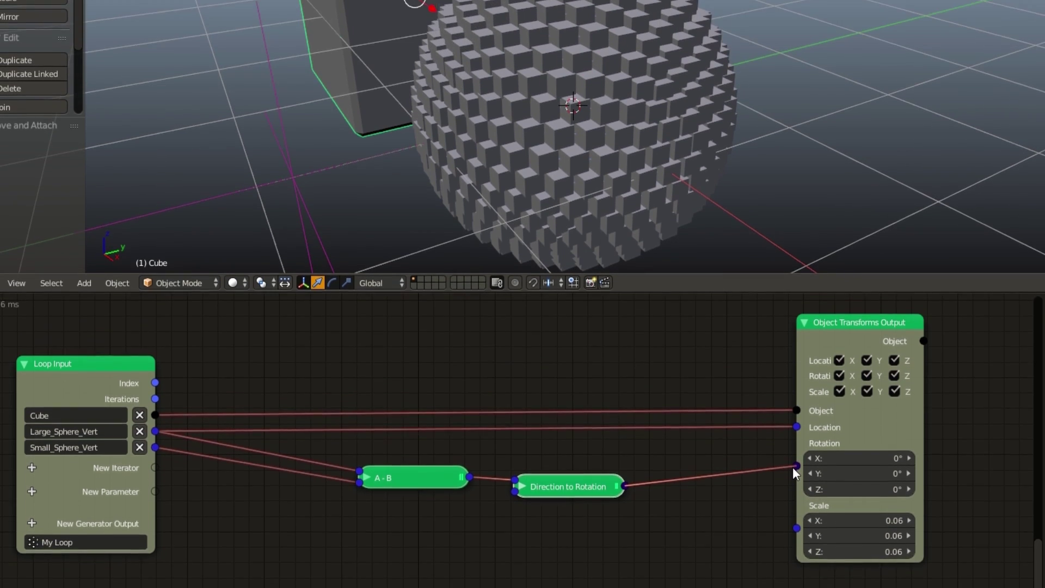
left_click_drag(793, 467, 796, 468)
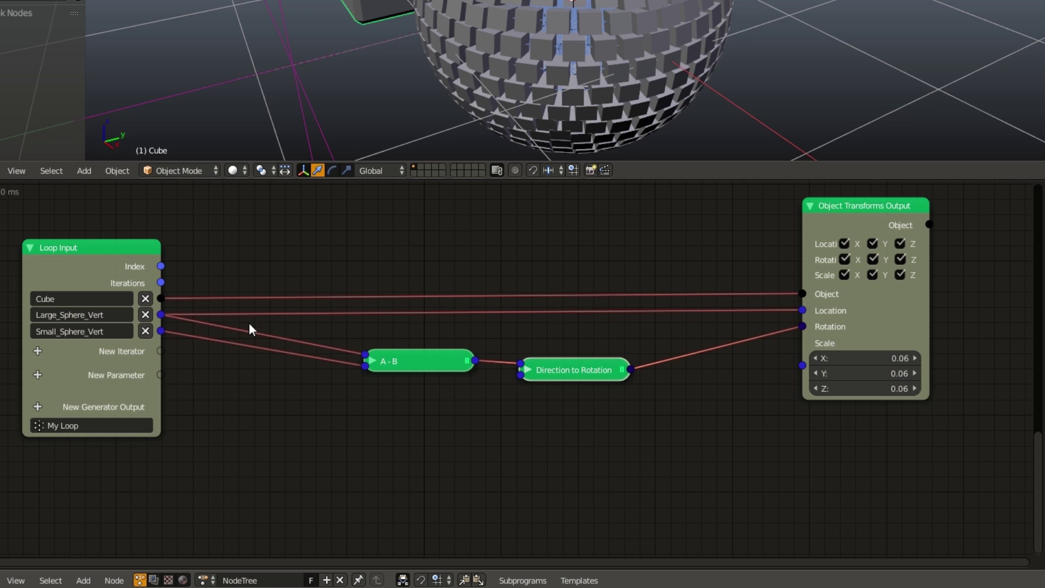
- Add an Object parameter to the Loop Input node and name it Effector
middle_click_drag(251, 326, 266, 329)
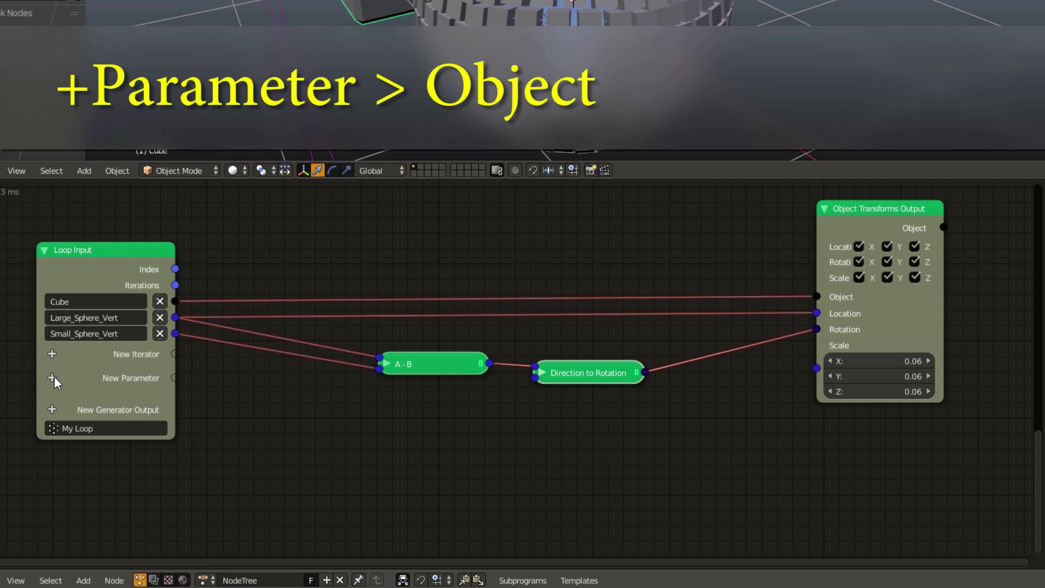
left_click(52, 378)
type("o")
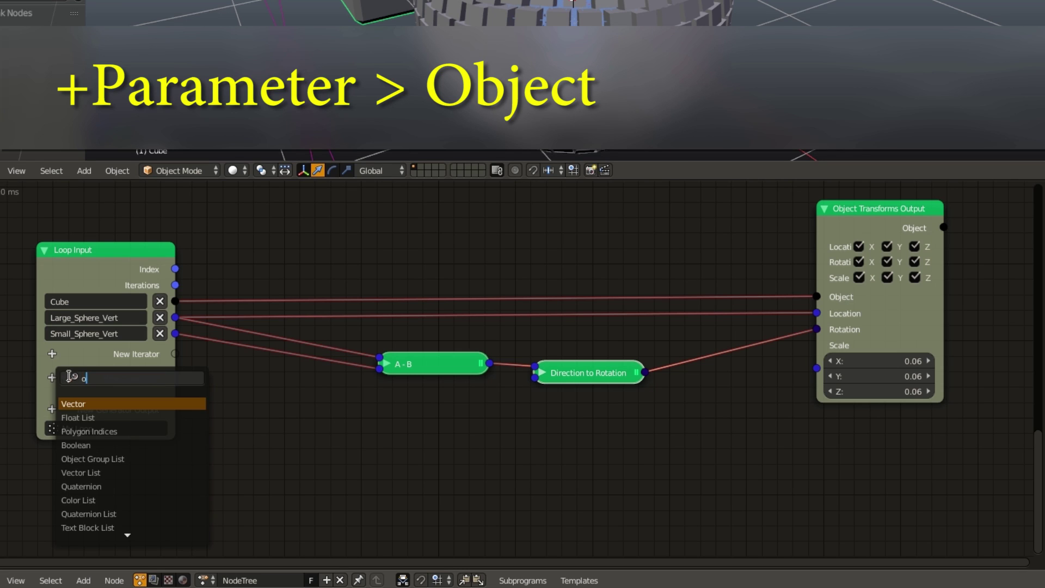
type("bj")
left_click(94, 430)
left_click(95, 376)
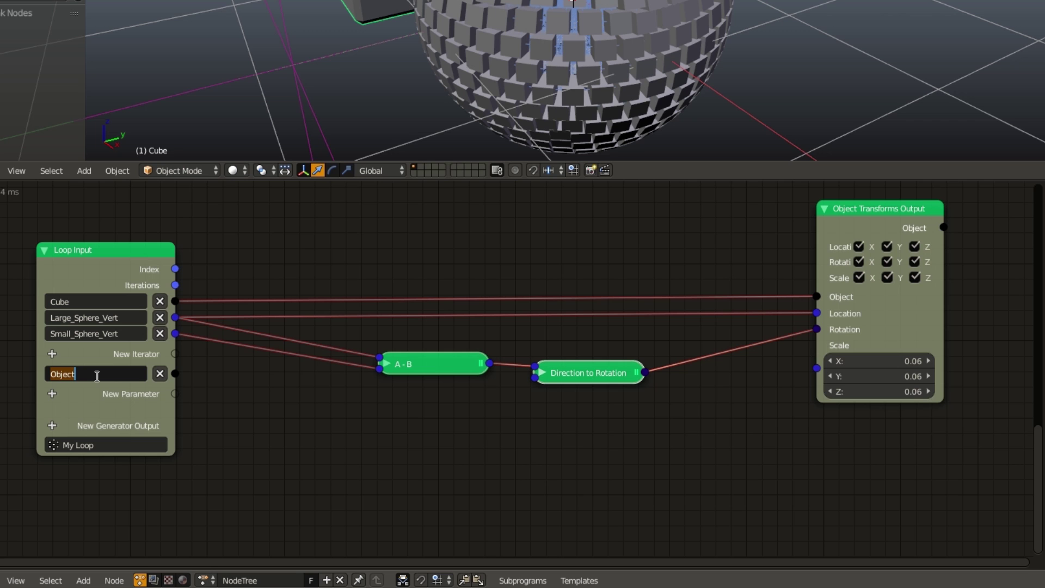
type("Effector")
key("Return")
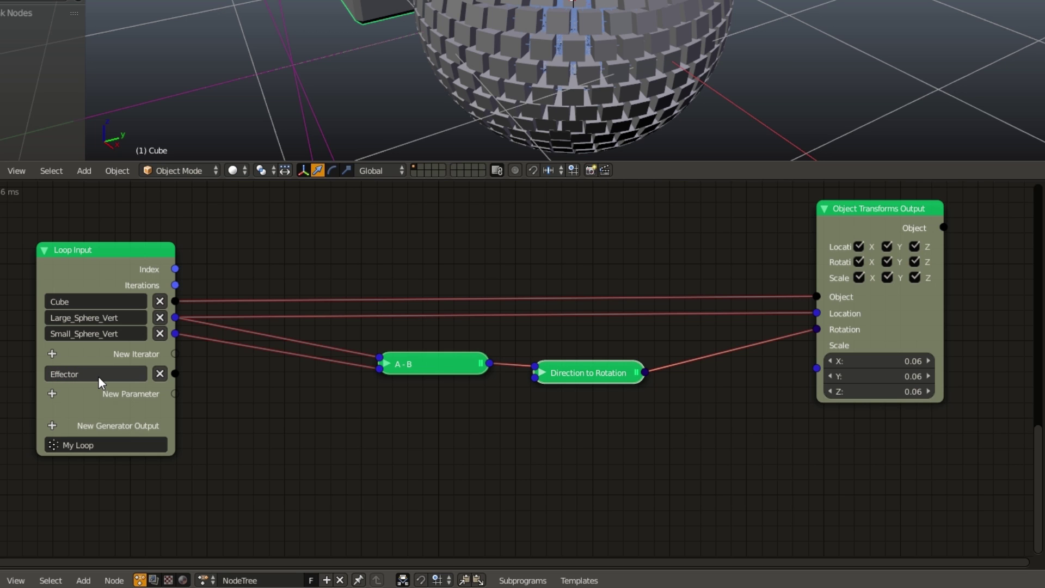
- Duplicate the Small_Sphere Object Input node and place the copy below and left of the My Loop Invoke Subprogram node
middle_click_drag(468, 188, 447, 354)
middle_click_drag(482, 205, 478, 413)
middle_click_drag(481, 403, 463, 357)
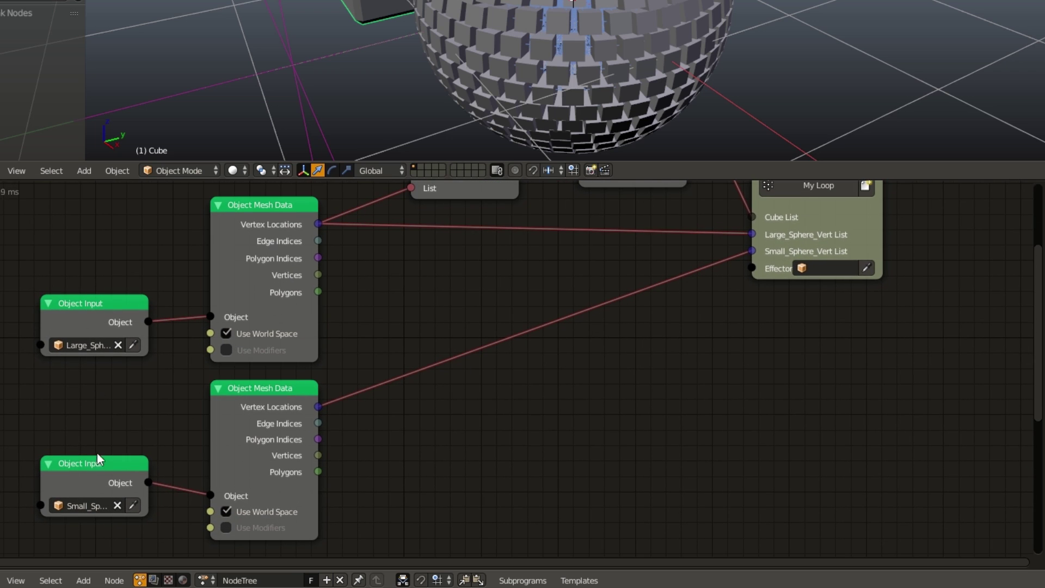
left_click(116, 470)
key("shift+d")
left_click(624, 396)
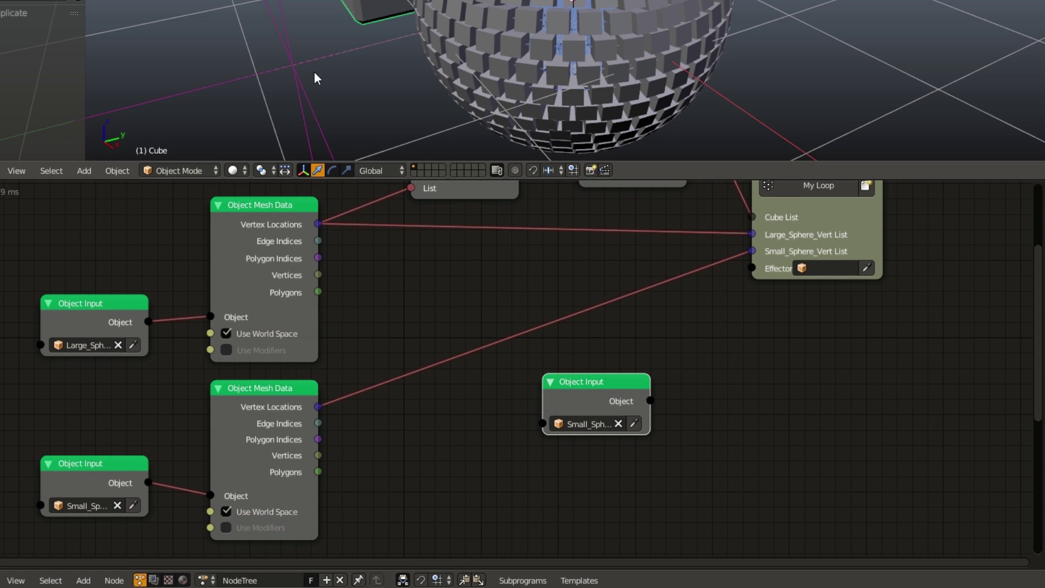
- Assign the Effector empty to the copied Object Input node and connect it to the My Loop node's Effector input
right_click(295, 66)
left_click(633, 423)
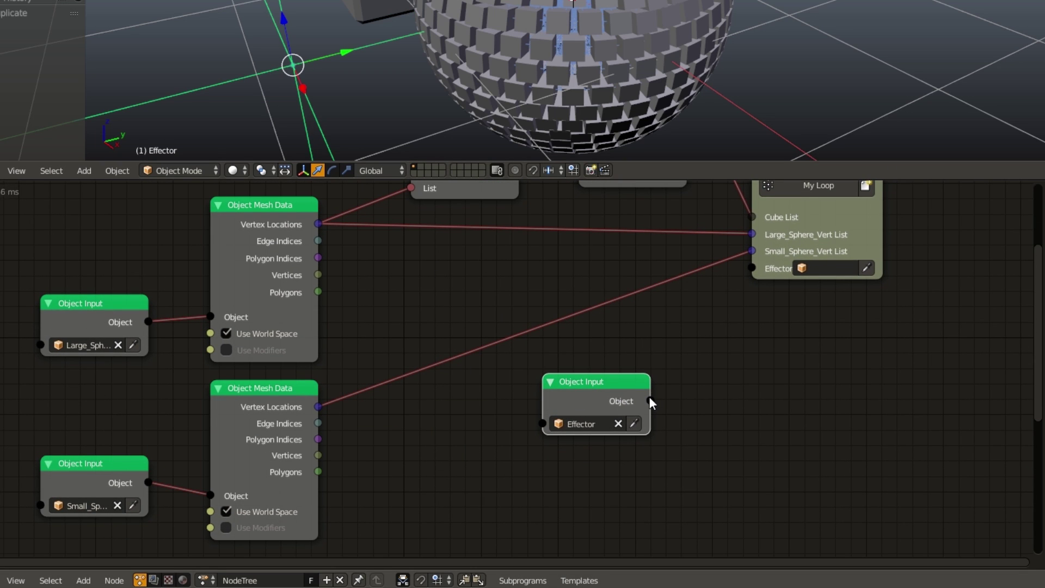
left_click_drag(650, 401, 754, 269)
- Nudge the collapsed A - B and Direction to Rotation nodes into line inside the loop and deselect everything
middle_click_drag(469, 441, 494, 336)
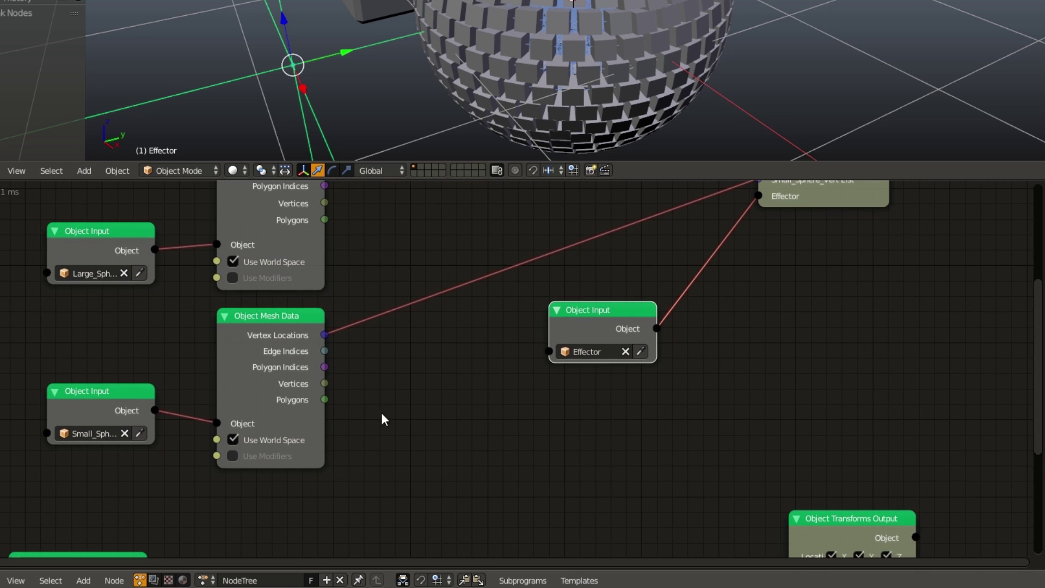
middle_click_drag(382, 413, 439, 272)
middle_click_drag(439, 436, 419, 303)
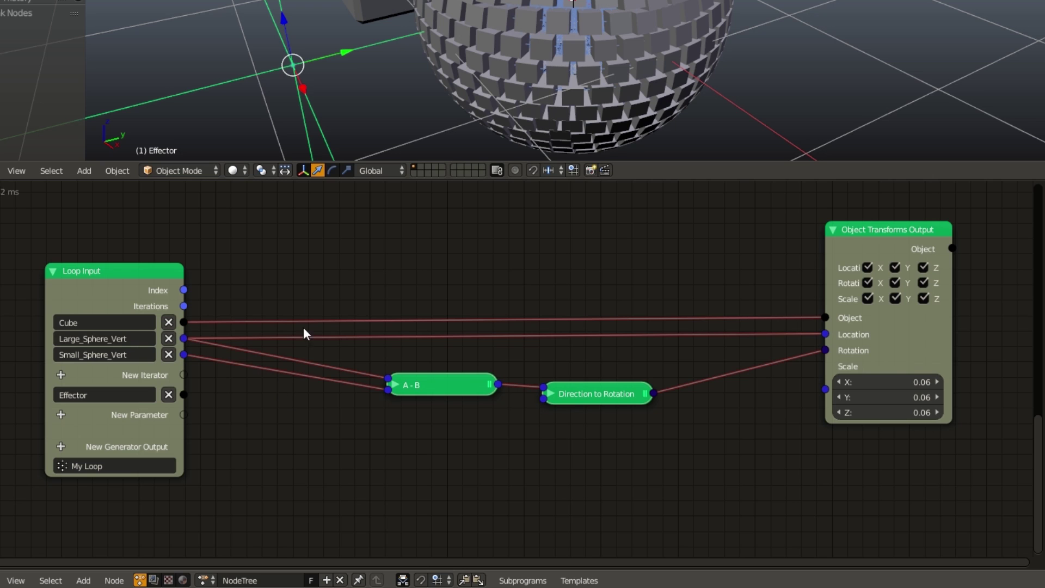
middle_click_drag(378, 383, 374, 374)
left_click_drag(577, 382, 579, 367)
key("a")
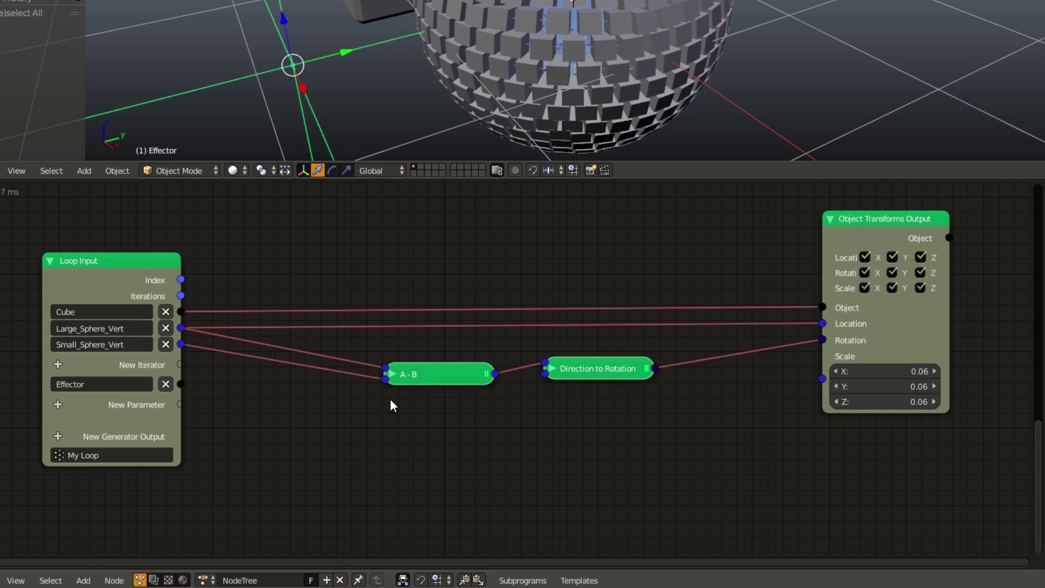
- Add an Object Transforms Input node in the empty space below the A - B node
middle_click_drag(385, 417, 390, 358)
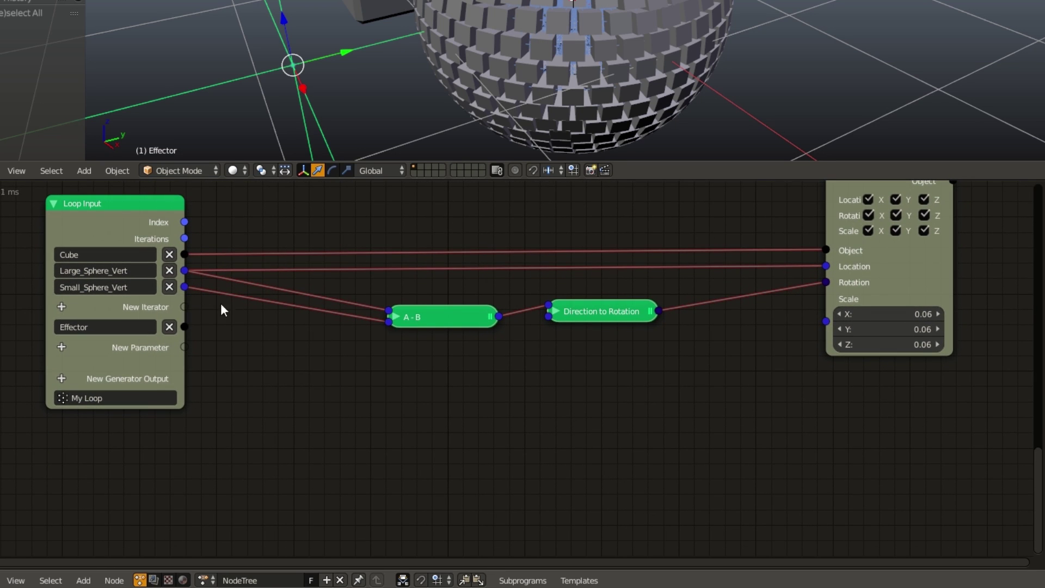
key("shift+a")
mouse_move(276, 350)
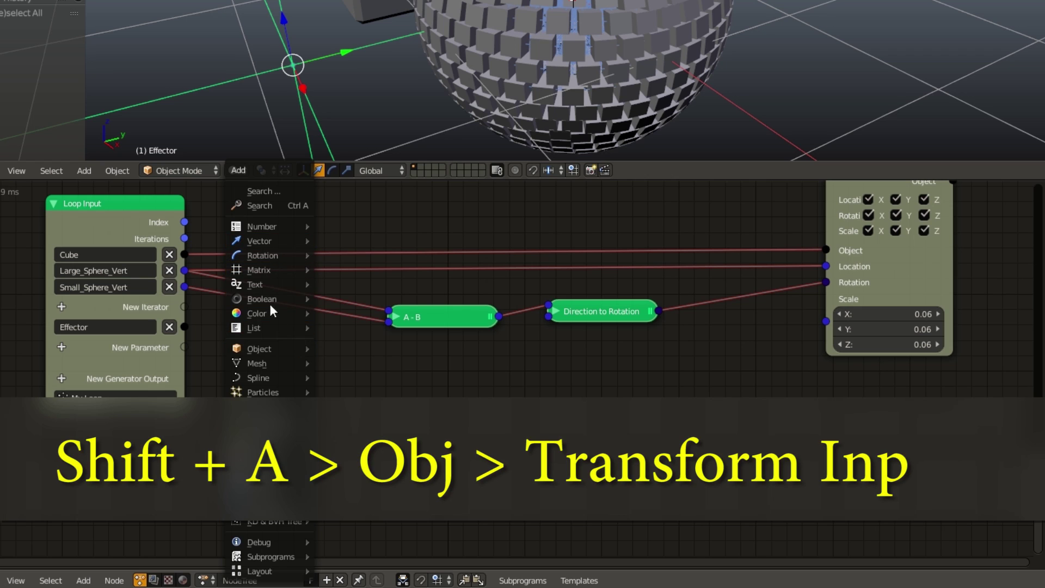
left_click(363, 77)
left_click(266, 376)
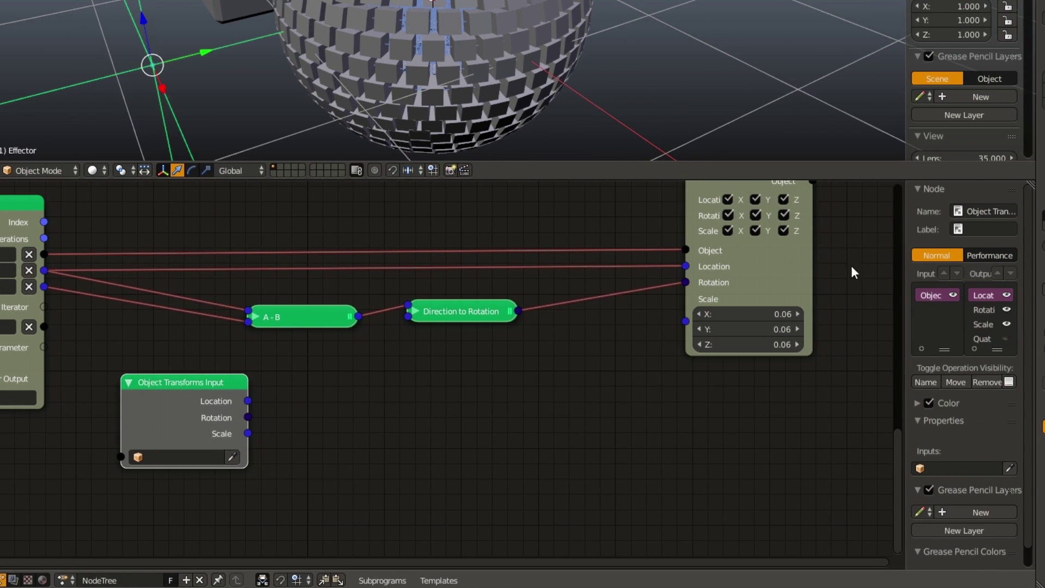
- Hide the Rotation and Scale outputs of the Object Transforms Input node, connect the loop's Effector to its Object input and reposition it
left_click(1006, 310)
left_click(1007, 324)
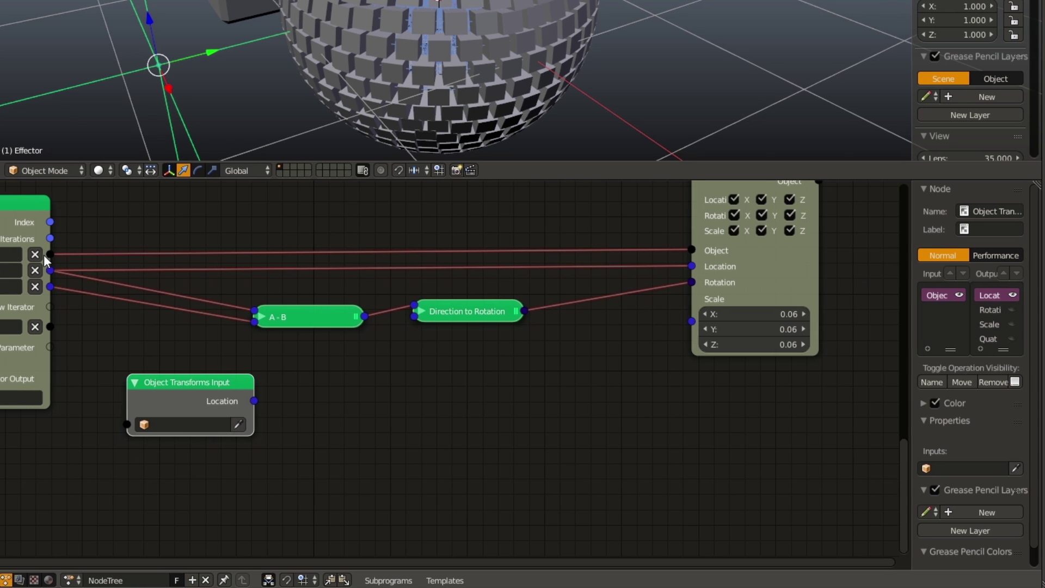
left_click_drag(44, 327, 124, 426)
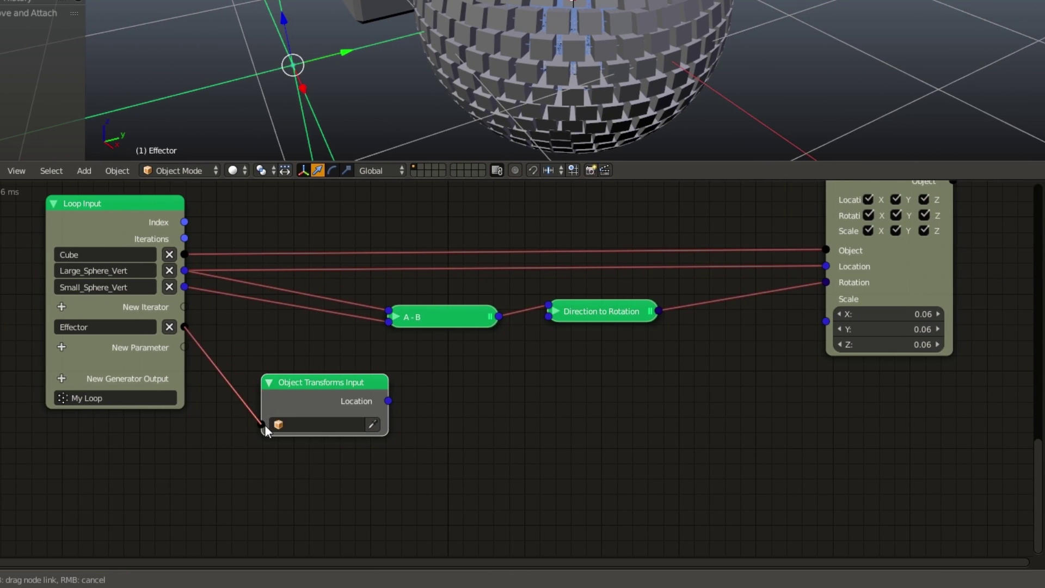
left_click_drag(265, 424, 303, 453)
middle_click_drag(518, 400, 504, 393)
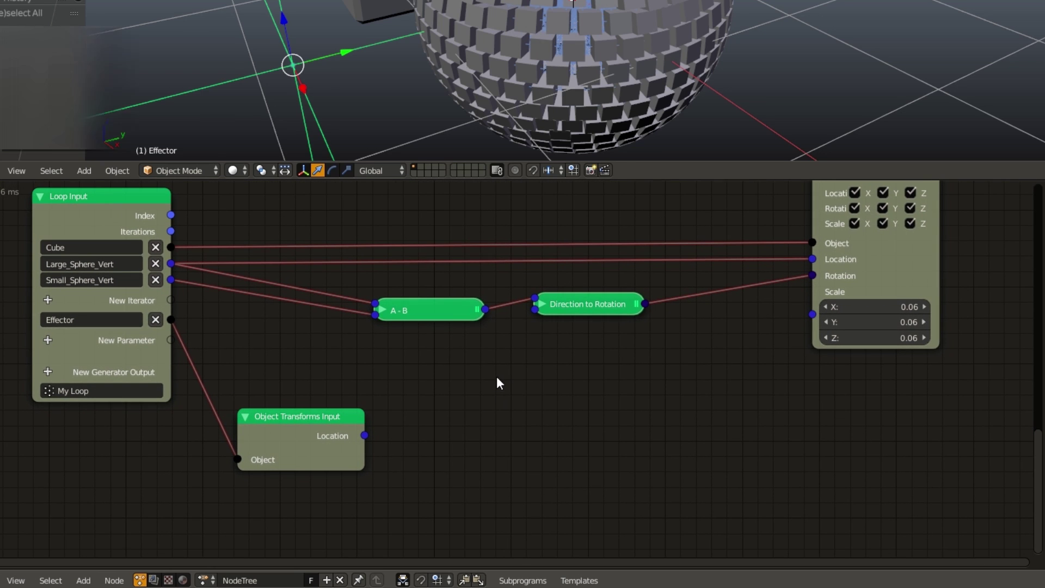
- Add a Vector Distance node between the Object Transforms Input node and the empty space below Direction to Rotation
key("shift+a")
mouse_move(472, 240)
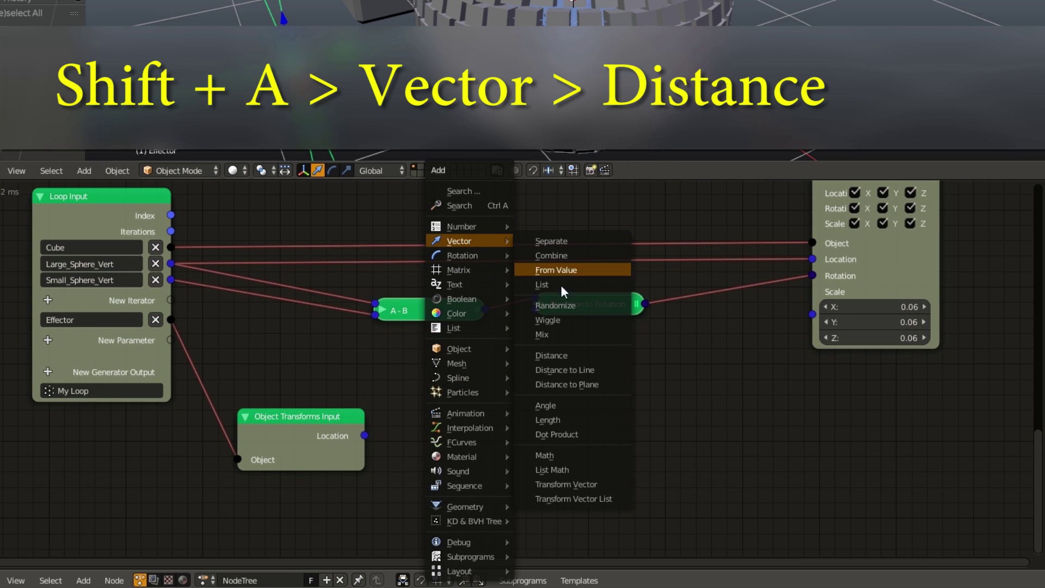
left_click(561, 356)
left_click(467, 372)
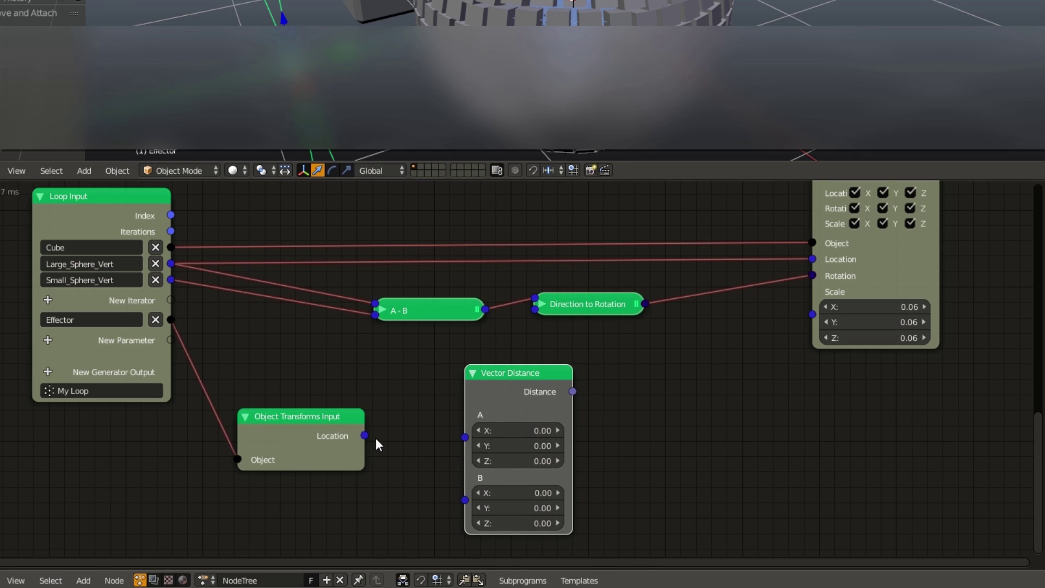
- Connect the Effector's Location to input B of Vector Distance and Small_Sphere_Vert to input A
left_click_drag(364, 436, 464, 521)
left_click_drag(364, 435, 466, 500)
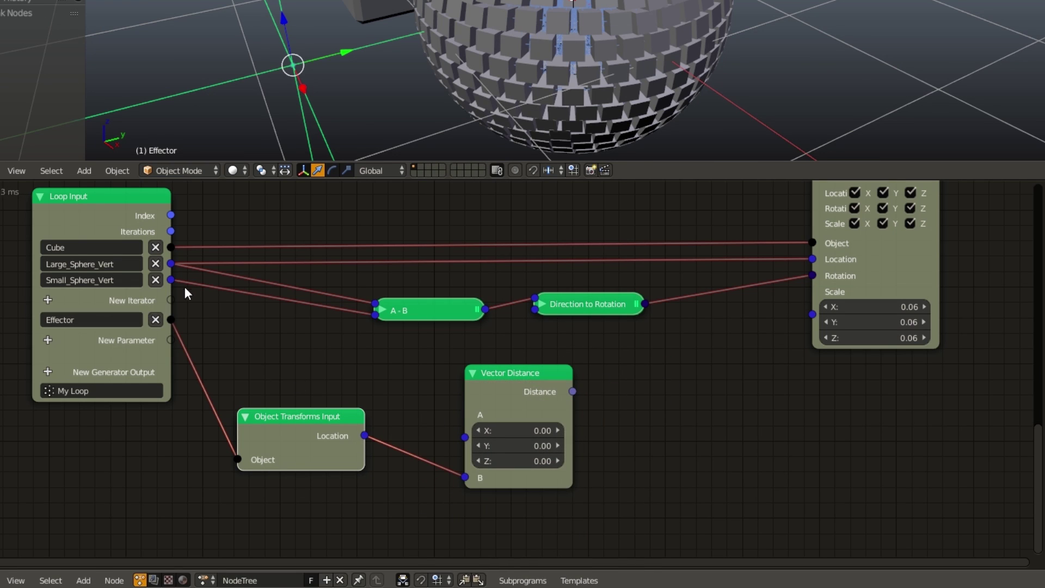
left_click_drag(172, 280, 464, 437)
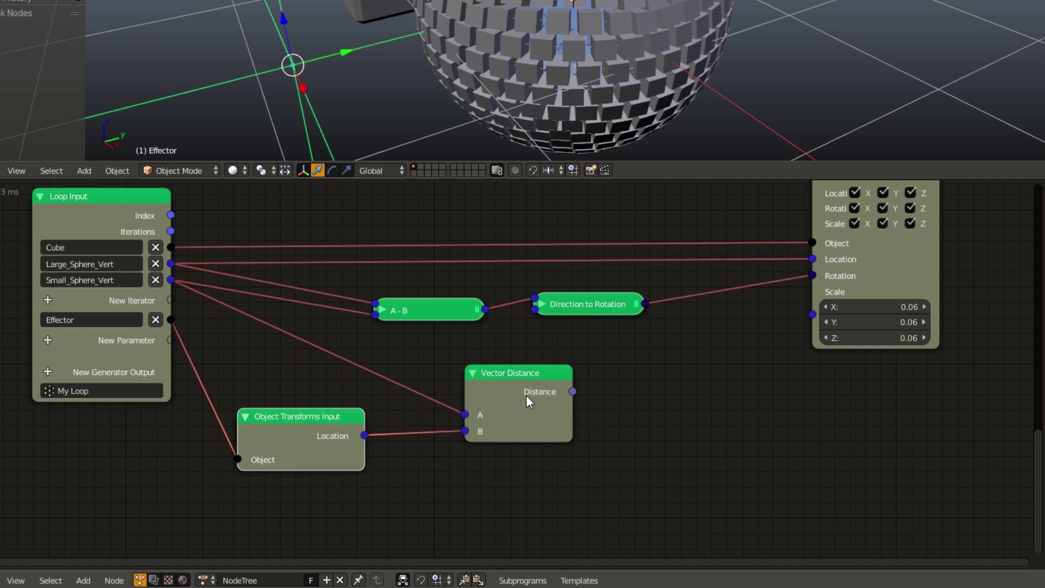
- Collapse the Vector Distance node, move it closer to the Object Transforms Input node and deselect everything
key("h")
key("g")
left_click(462, 434)
key("a")
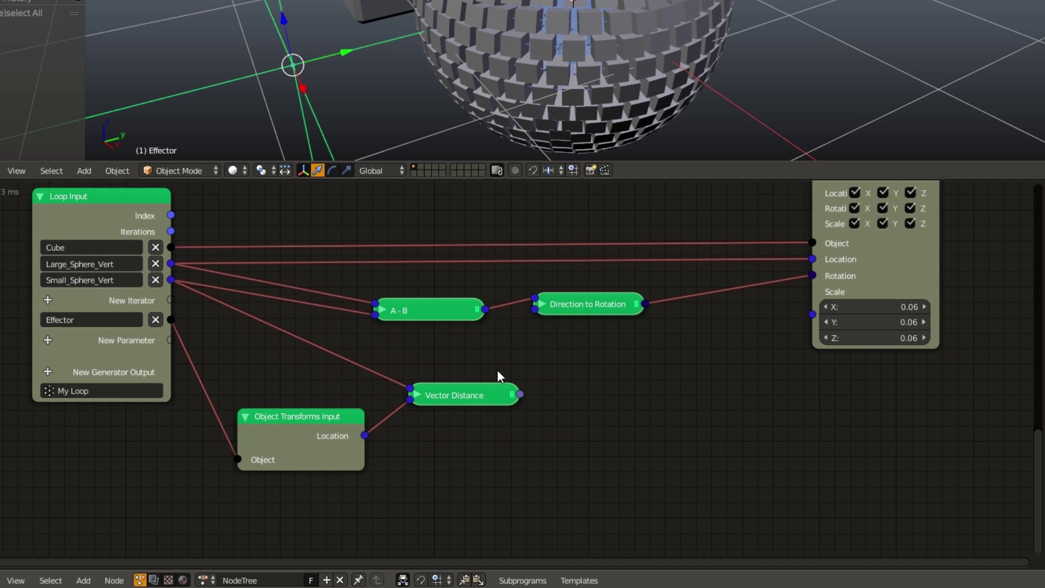
middle_click_drag(481, 331, 466, 323)
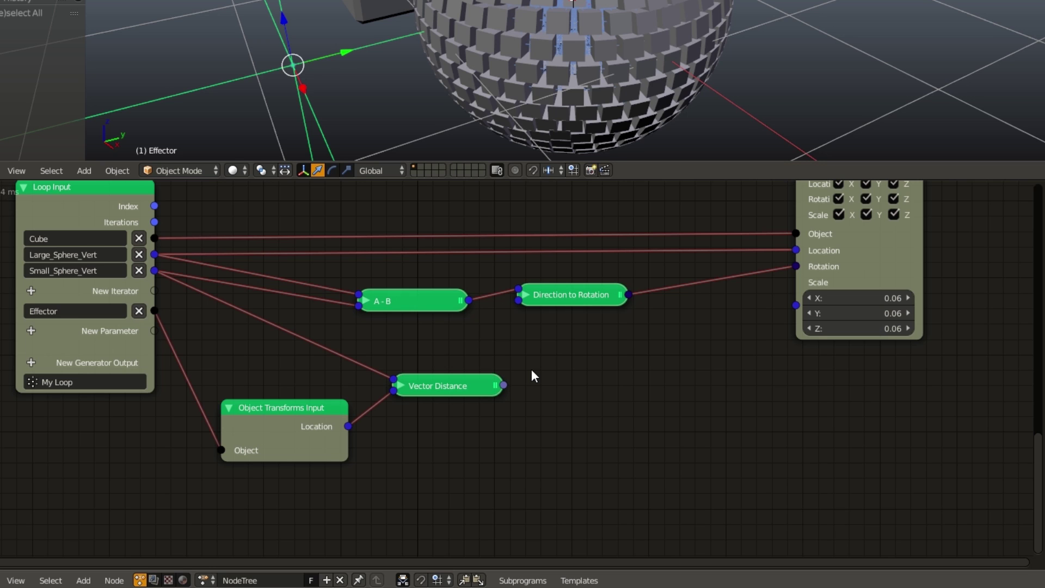
- Add a Mix Vectors node to the right of the collapsed Vector Distance node
key("shift+a")
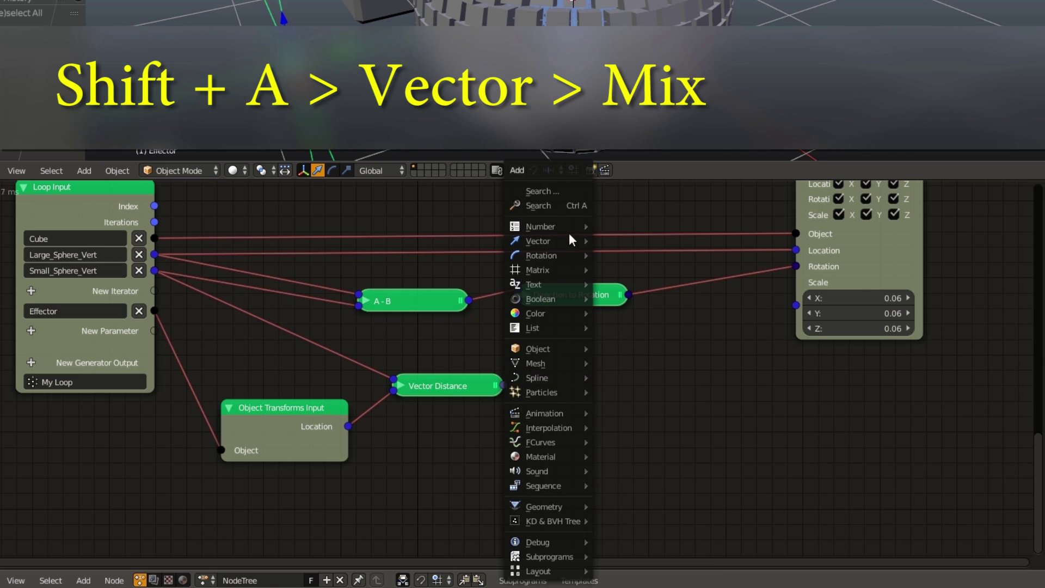
mouse_move(560, 243)
left_click(635, 335)
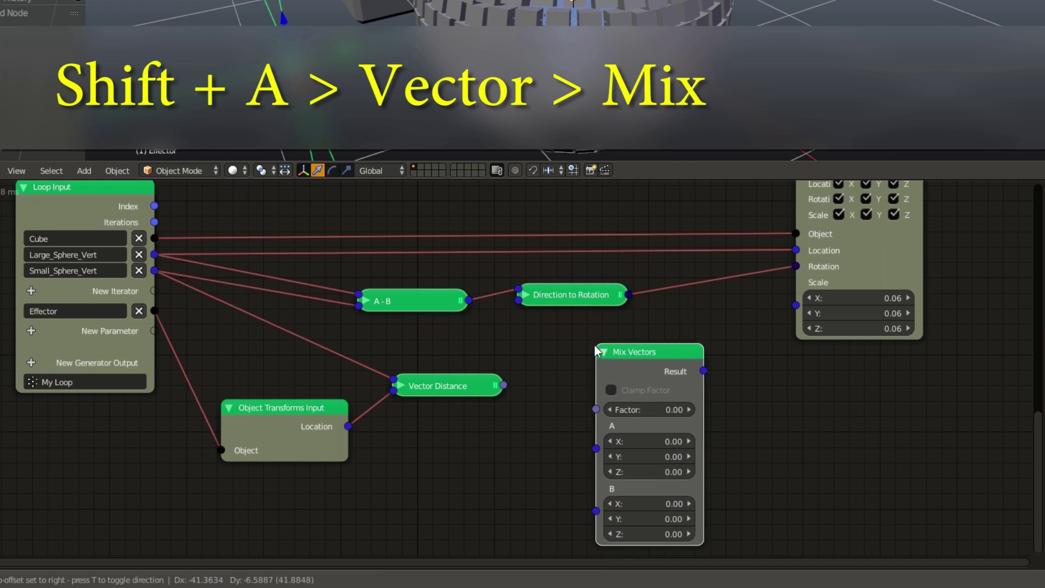
left_click(544, 366)
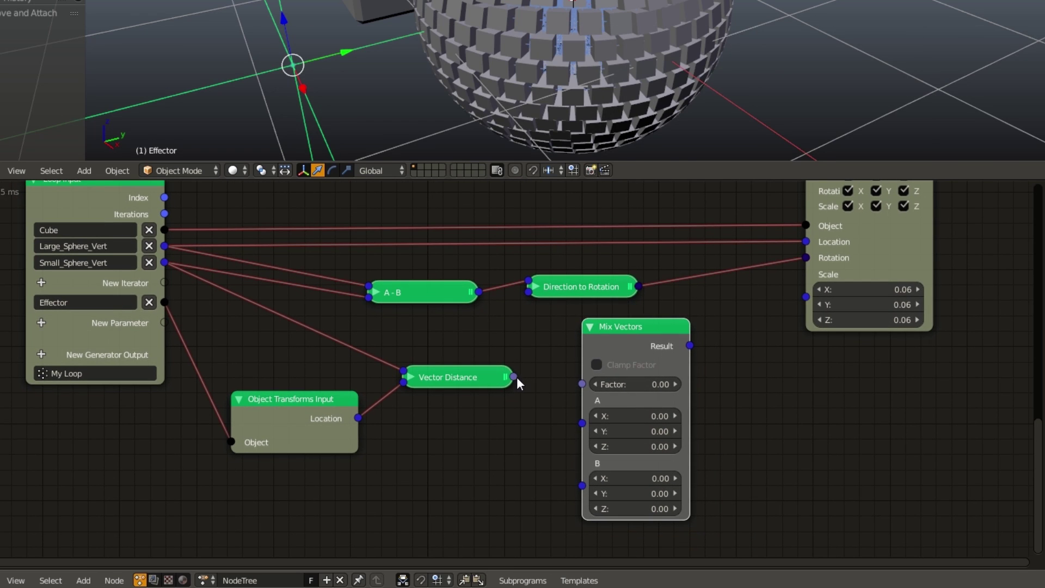
- Connect Vector Distance to the Mix Vectors Factor, Large_Sphere_Vert to A and Small_Sphere_Vert to B, enable Clamp Factor and link Result to the output node's Location
left_click_drag(515, 377, 589, 380)
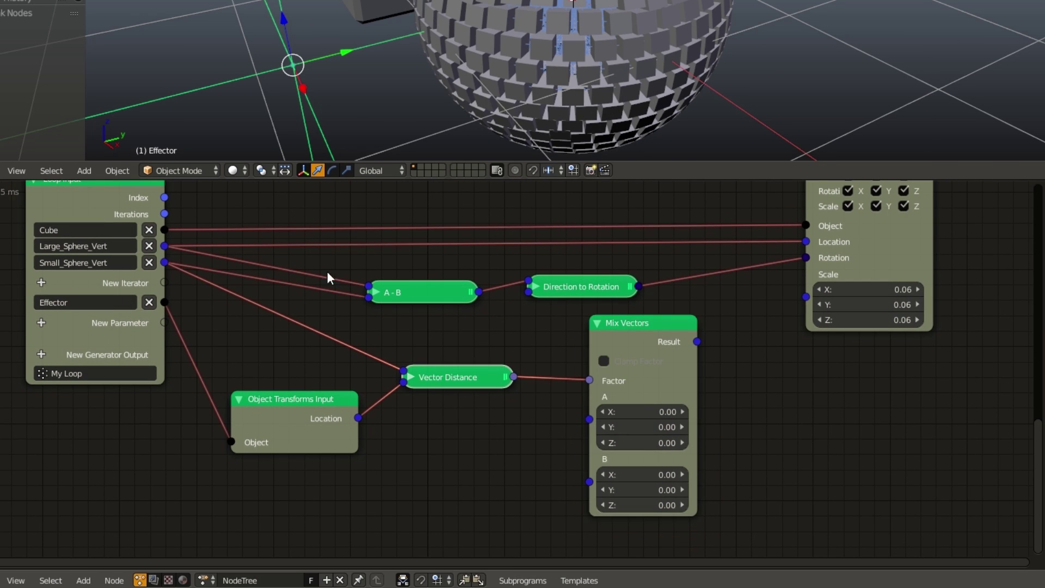
left_click_drag(164, 245, 590, 419)
left_click_drag(164, 263, 590, 434)
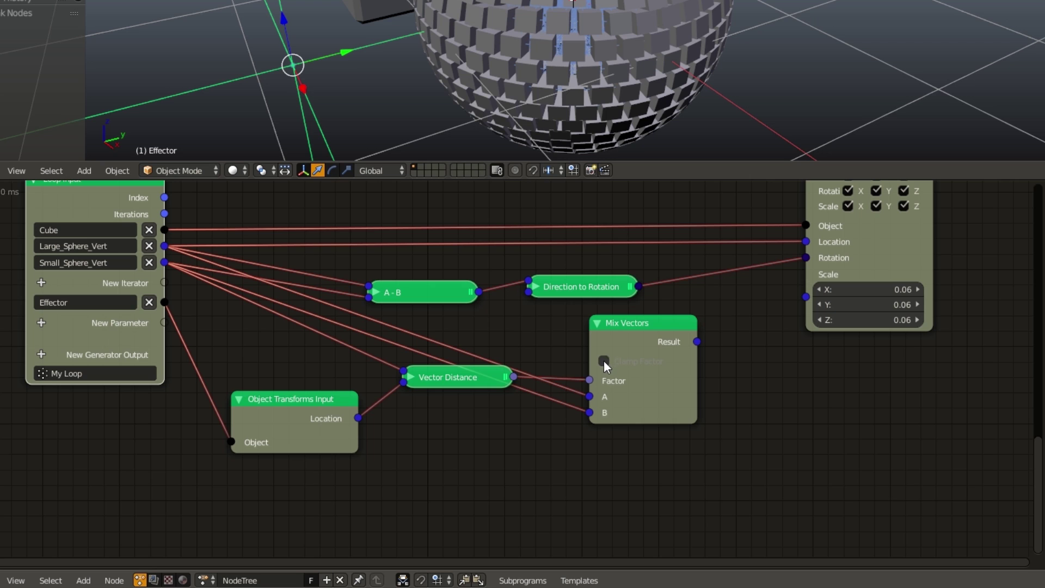
left_click_drag(699, 341, 806, 241)
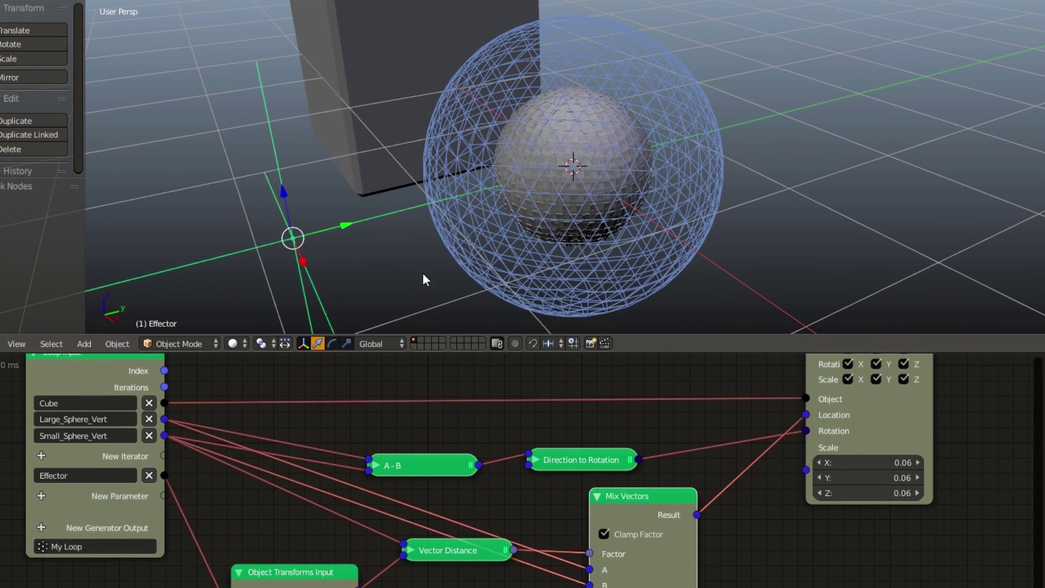
- Move the Effector empty 0.981 along the global Y axis toward the spheres
left_click_drag(345, 52, 577, 74)
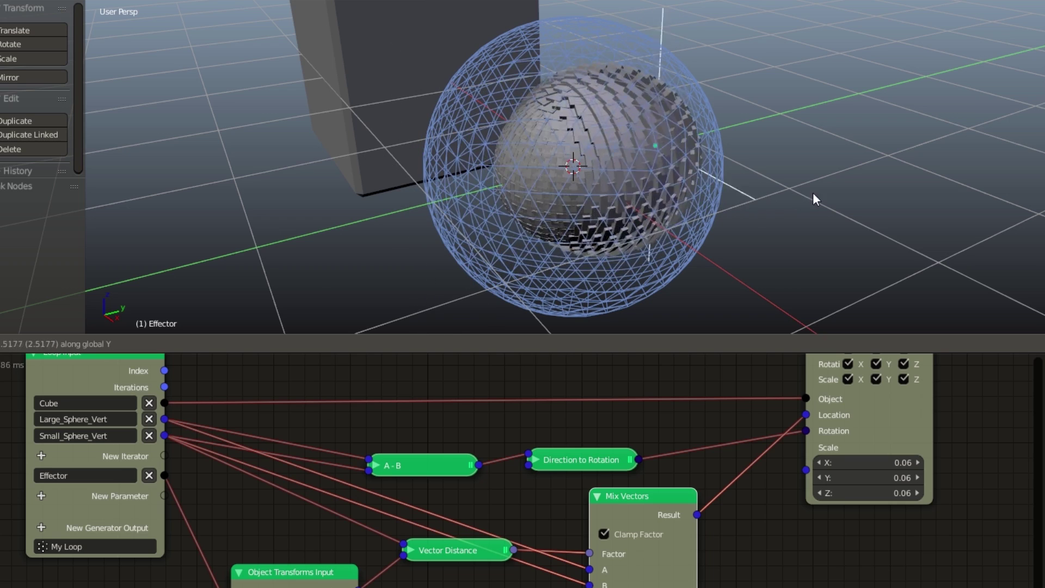
left_click(587, 250)
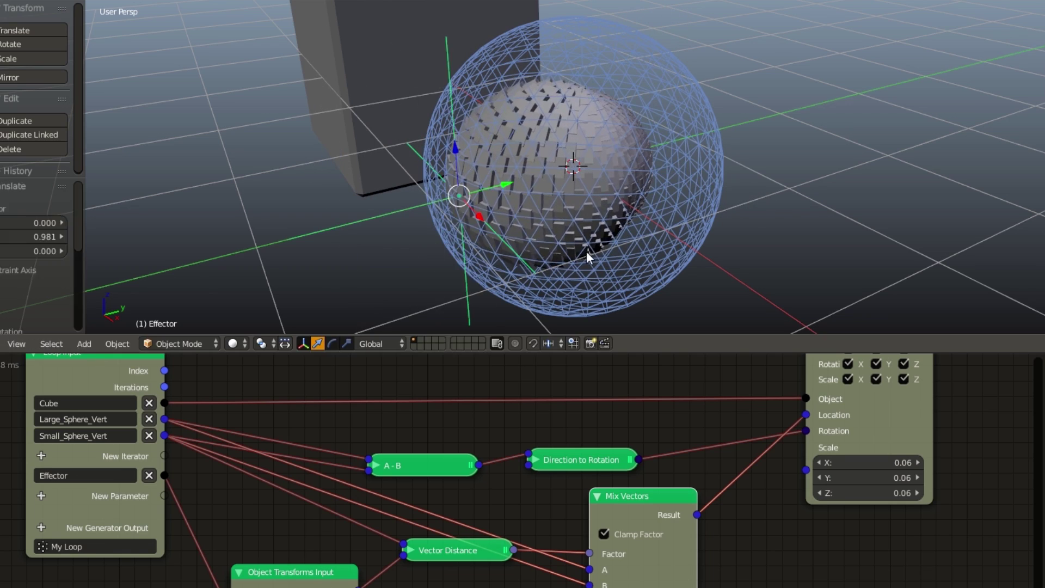
- Add a Map Range node in the space below the Vector Distance and Mix Vectors nodes
middle_click_drag(505, 559, 515, 514)
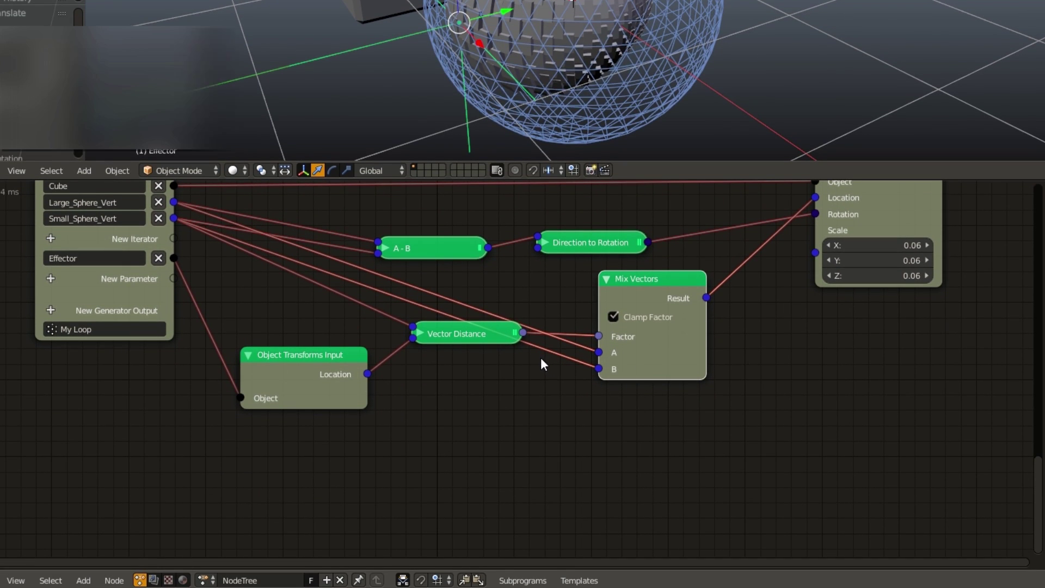
key("shift+a")
mouse_move(520, 227)
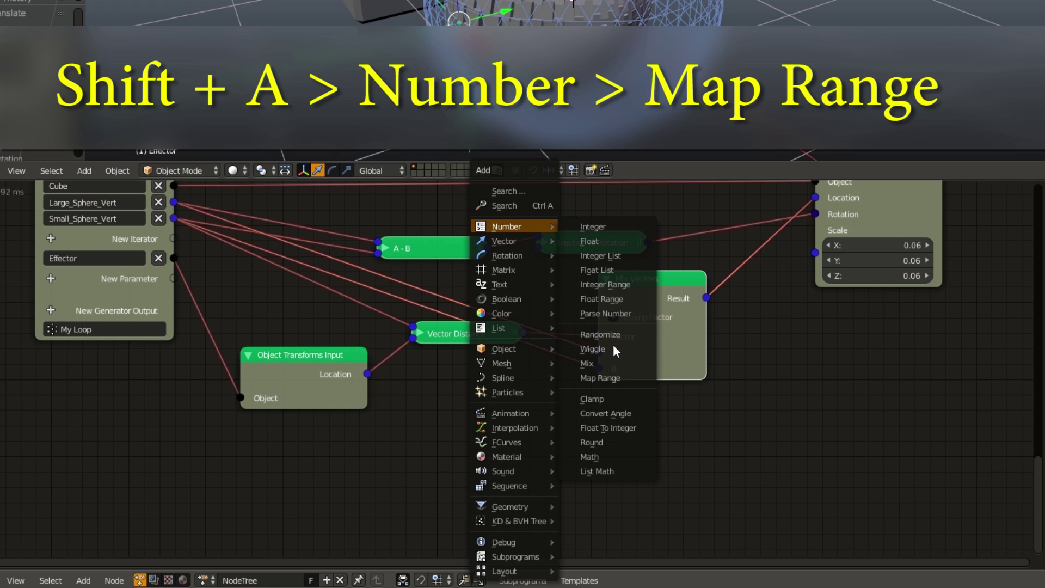
left_click(600, 377)
left_click(444, 387)
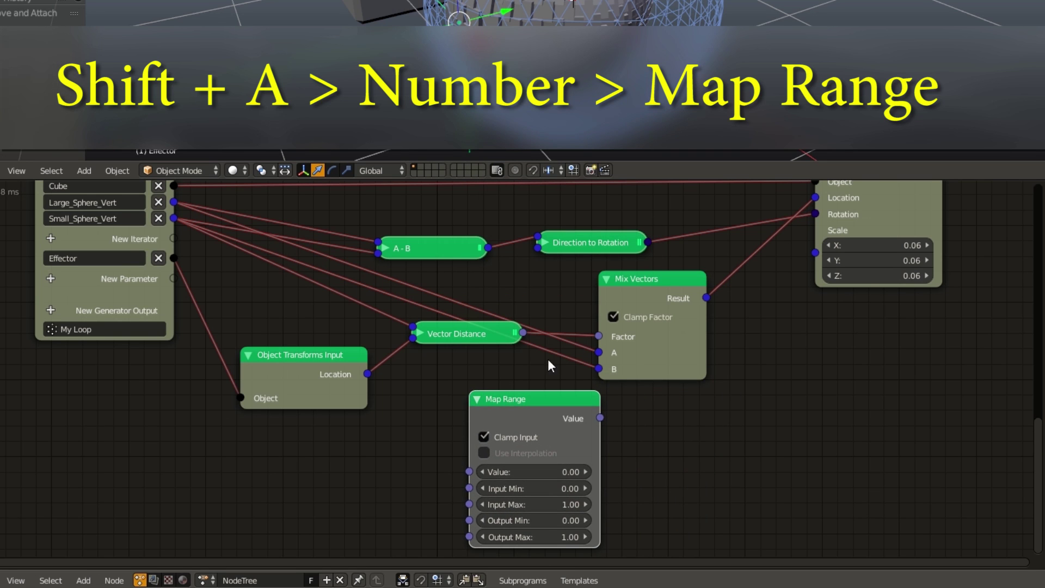
- Move the Mix Vectors node and the transforms output node together to the right to free space for Map Range
middle_click_drag(615, 303, 538, 346)
key("a")
left_click_drag(624, 211, 808, 419)
key("g")
left_click(977, 381)
- Place Map Range between Vector Distance and Mix Vectors, feeding it the distance and linking its Value output to the mix Factor
left_click_drag(495, 438, 608, 411)
middle_click_drag(555, 427, 562, 390)
left_click_drag(452, 339, 512, 451)
left_click_drag(644, 397, 702, 342)
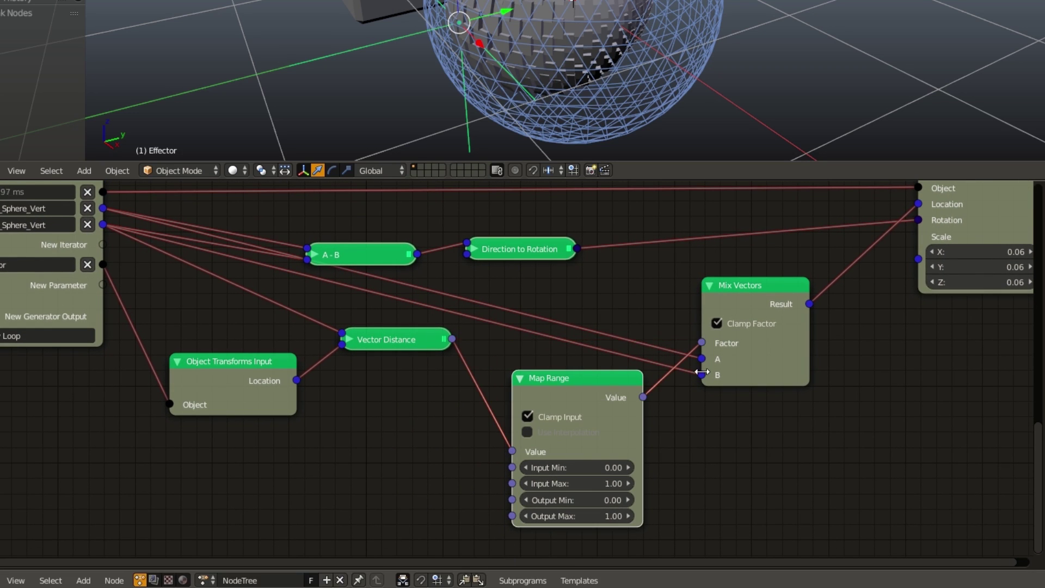
- Set the Map Range node's Output Min to 1 and Output Max to 0
middle_click_drag(591, 398, 619, 354)
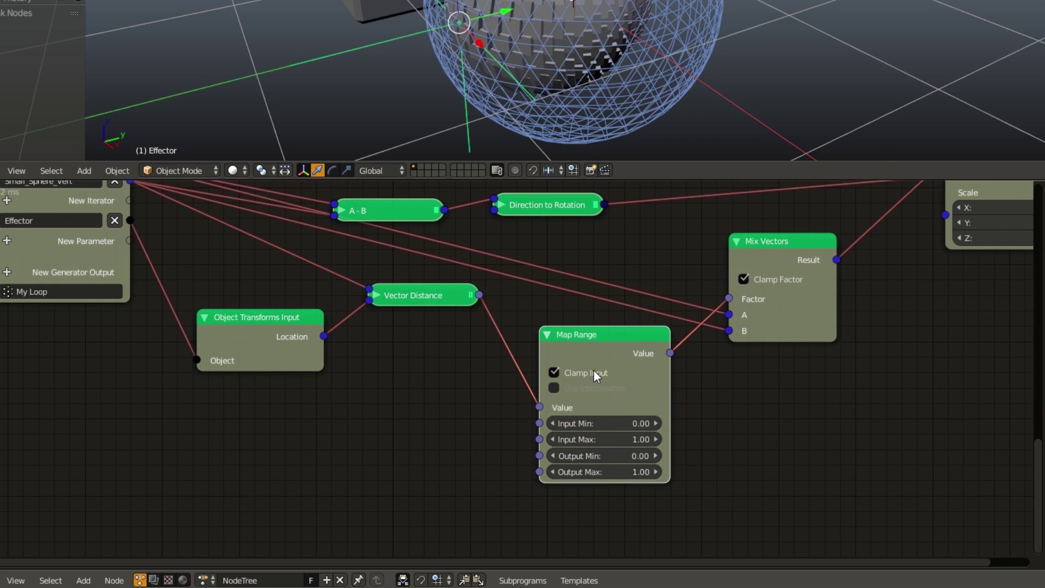
left_click(602, 458)
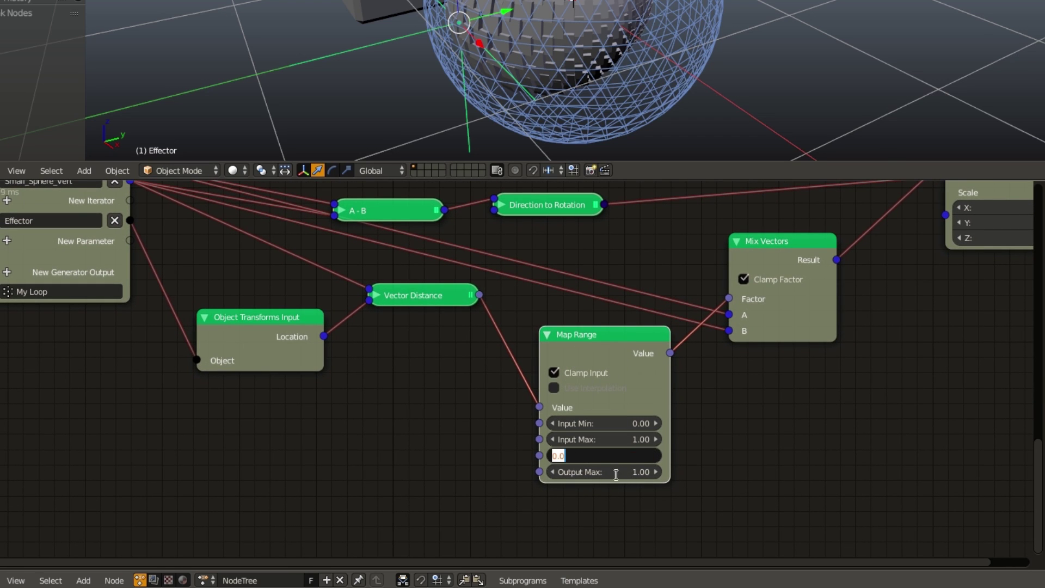
type("1")
key("Return")
left_click(609, 472)
type("0")
key("Return")
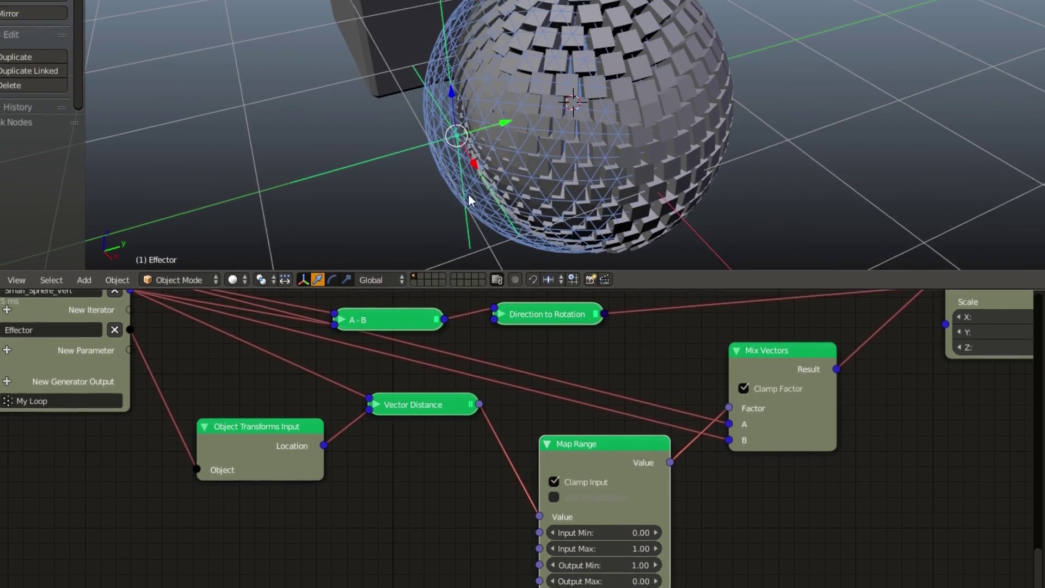
- Slide the Effector empty back and forth along the Y axis and leave it 0.116 further along
key("g")
key("y")
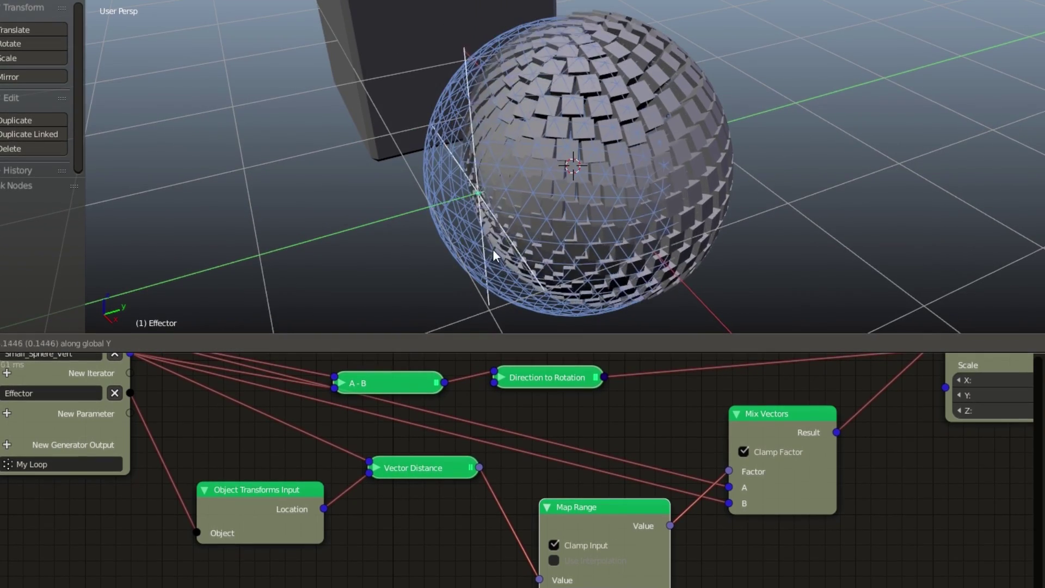
mouse_move(541, 255)
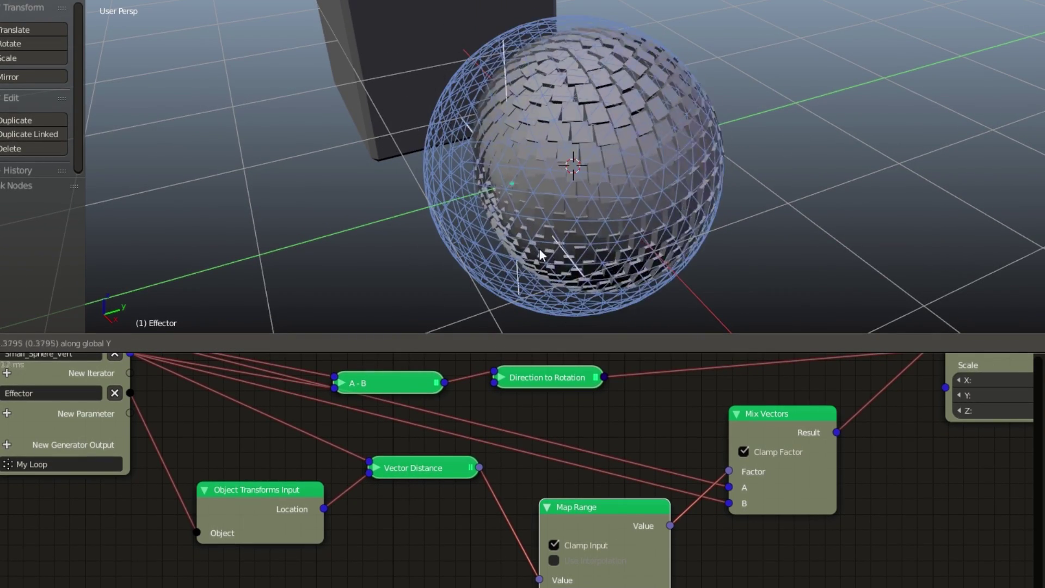
left_click(485, 266)
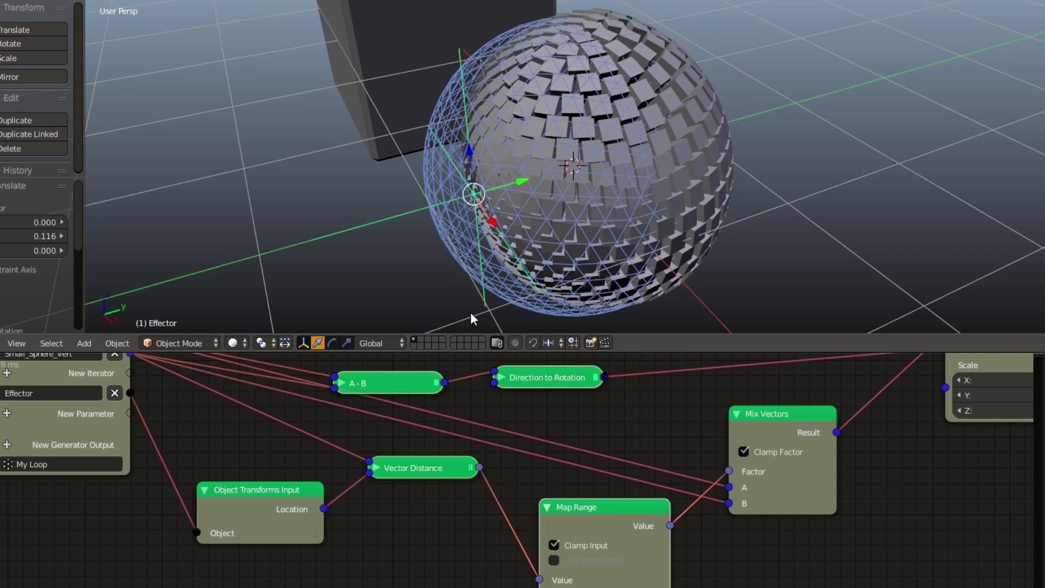
- Set the Map Range node's Input Min to 0.63 and Input Max to 0.72
middle_click_drag(629, 538, 575, 504)
middle_click_drag(574, 504, 575, 487, "ctrl")
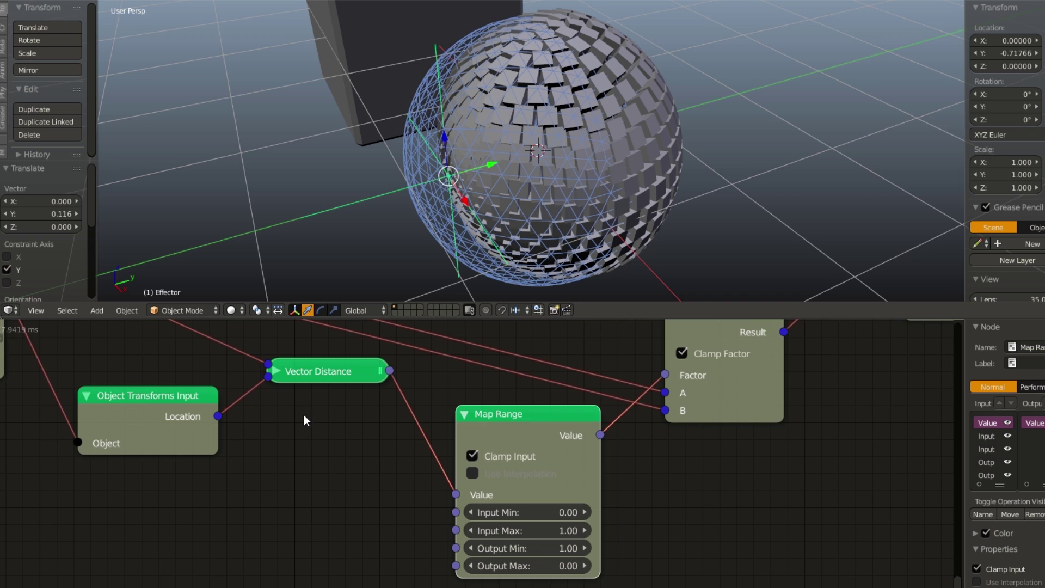
left_click_drag(512, 512, 463, 534)
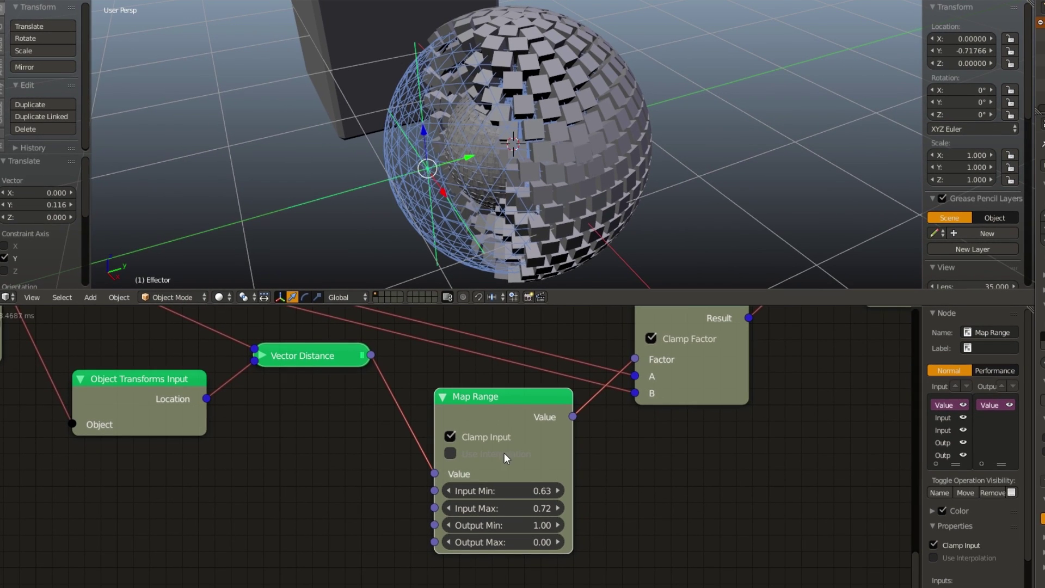
- Enable Use Interpolation on the Map Range node, choose the Circular interpolation and toggle its first easing option
left_click(450, 453)
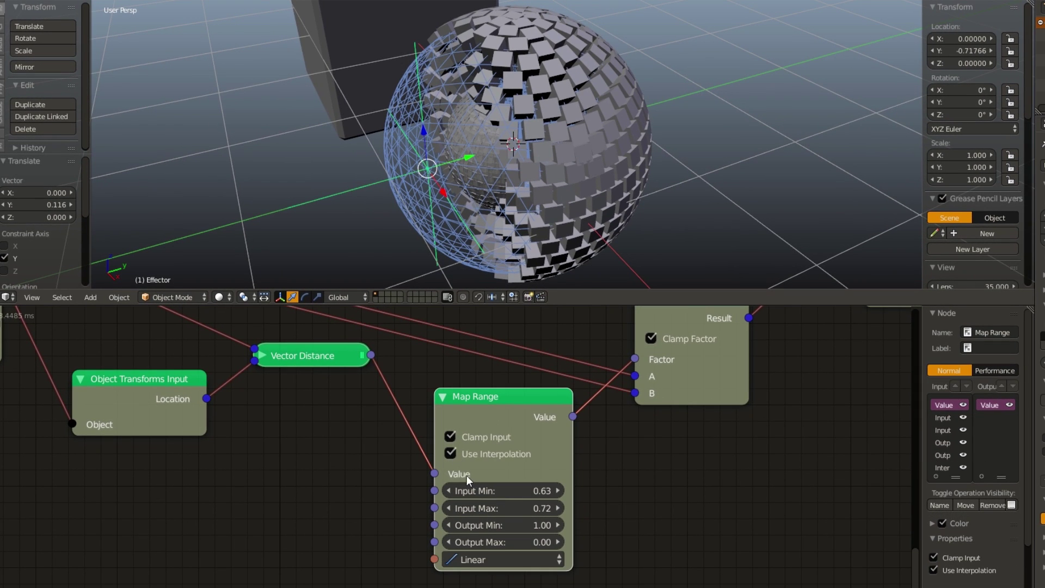
left_click(494, 561)
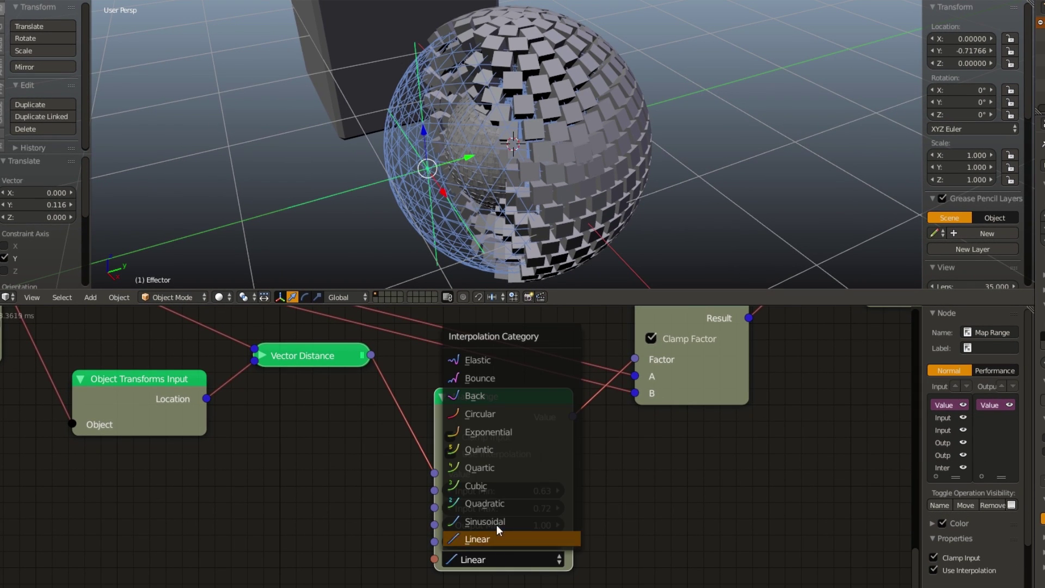
left_click(517, 415)
left_click(540, 560)
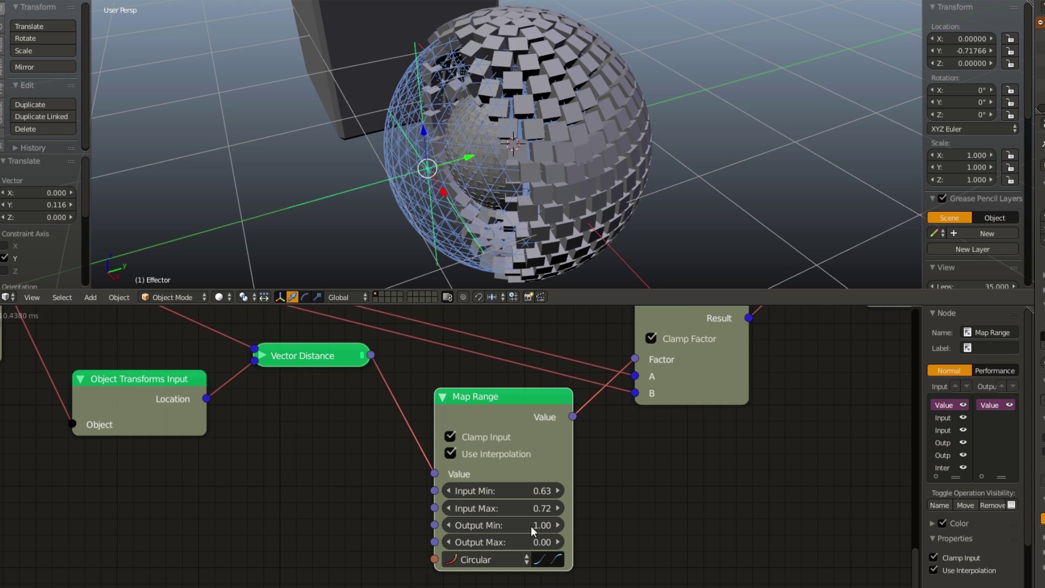
- Try moving the Effector empty along the Y axis to preview the circular falloff on the cubes
key("g")
key("y")
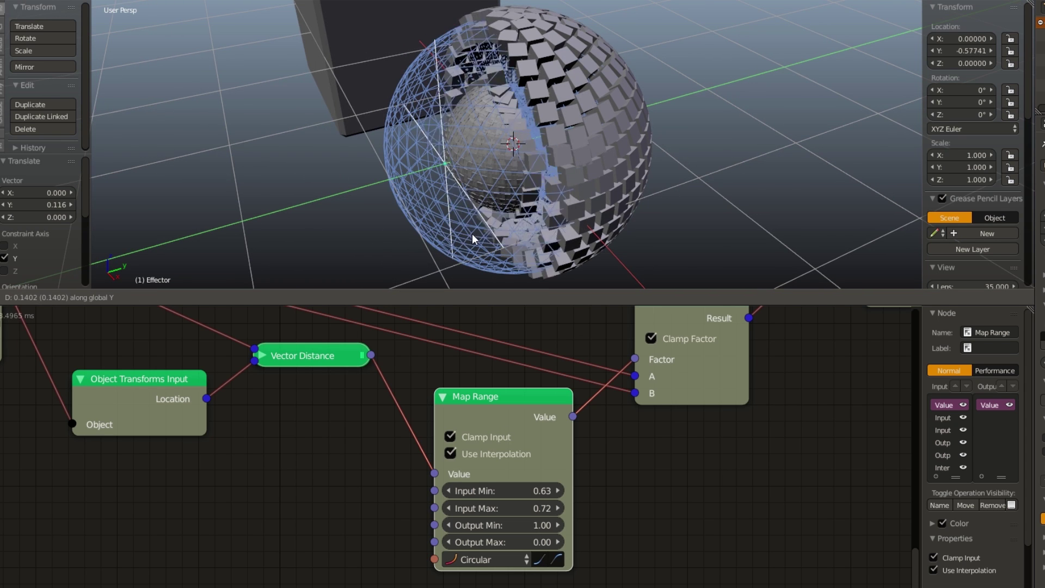
key("Escape")
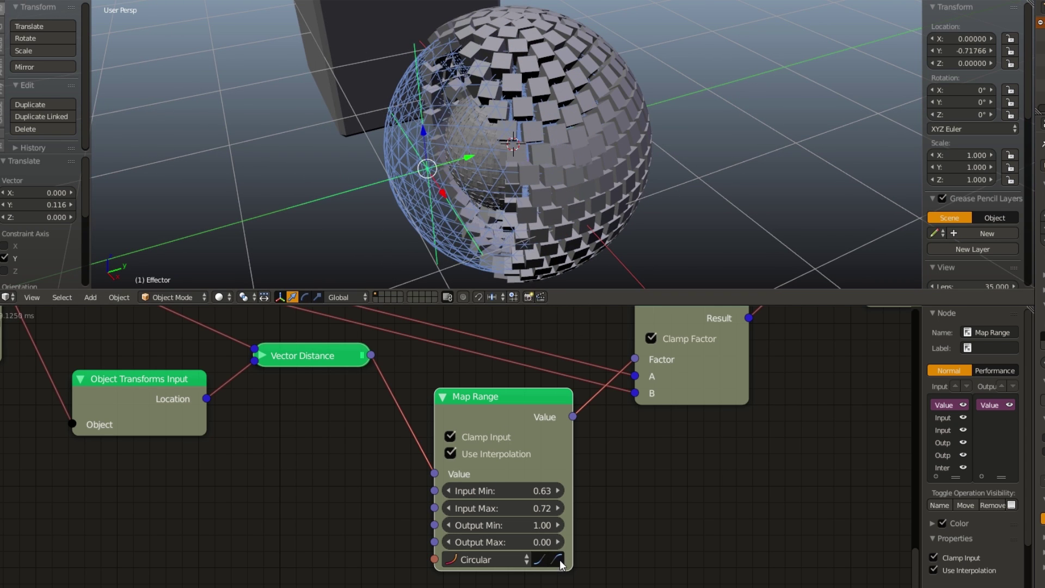
- Move the Effector empty 0.064 along the global Y axis
key("g")
key("y")
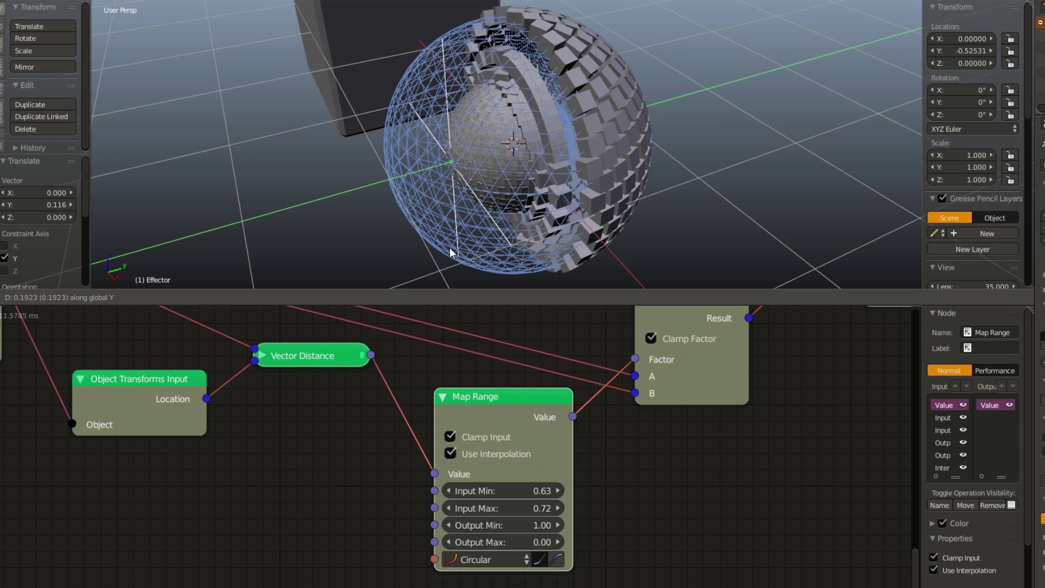
left_click(437, 255)
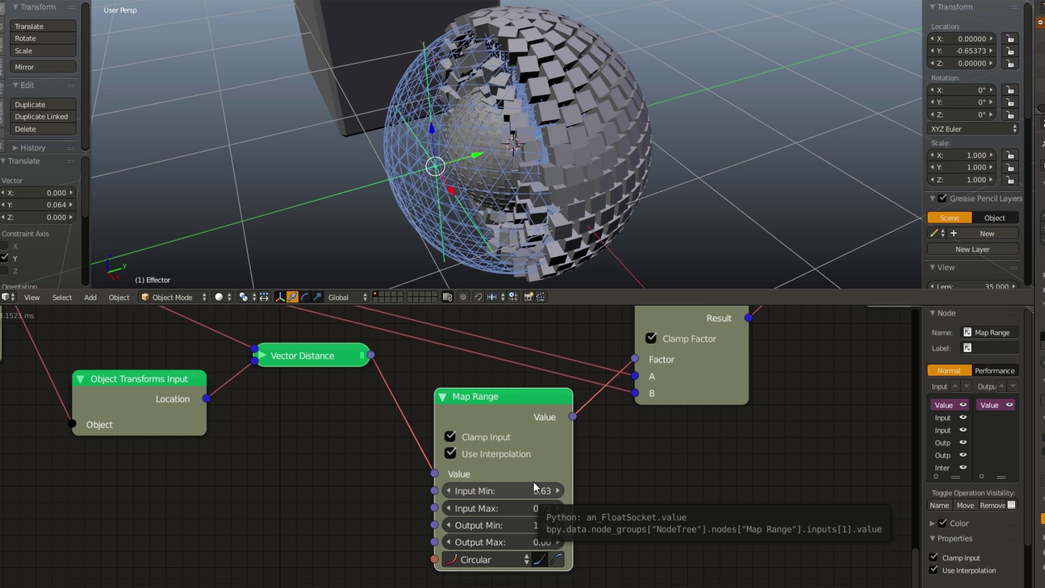
- Duplicate the Object Transforms Input node below the original and link the loop's Cube output to its Object input
left_click_drag(533, 481, 510, 389)
scroll(515, 471, "down", 4)
mouse_move(512, 441)
middle_mouse_down()
mouse_move(516, 472)
mouse_move(523, 448)
middle_mouse_up()
scroll(525, 451, "down", 1)
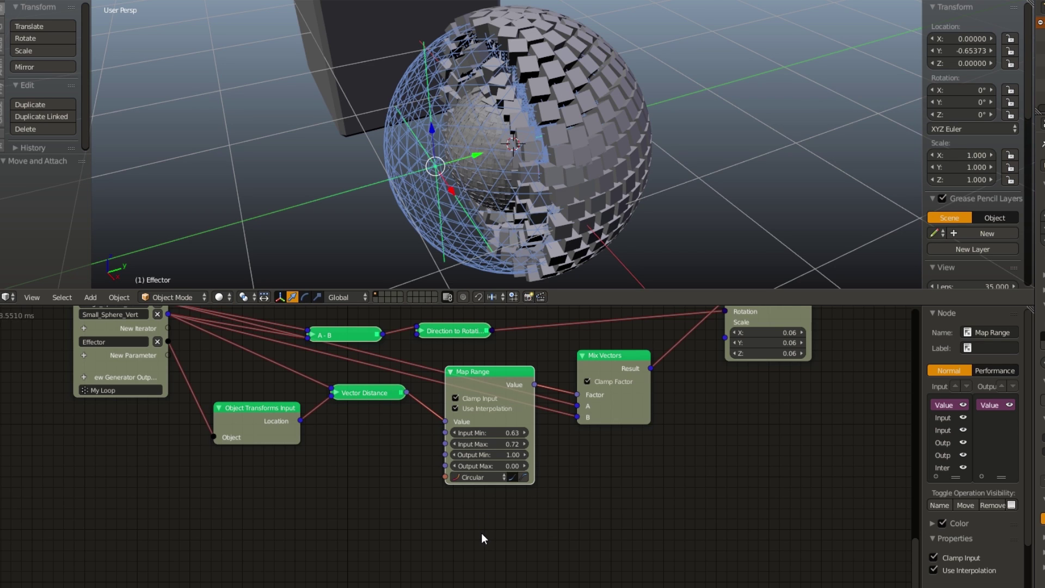
middle_click_drag(417, 465, 449, 514)
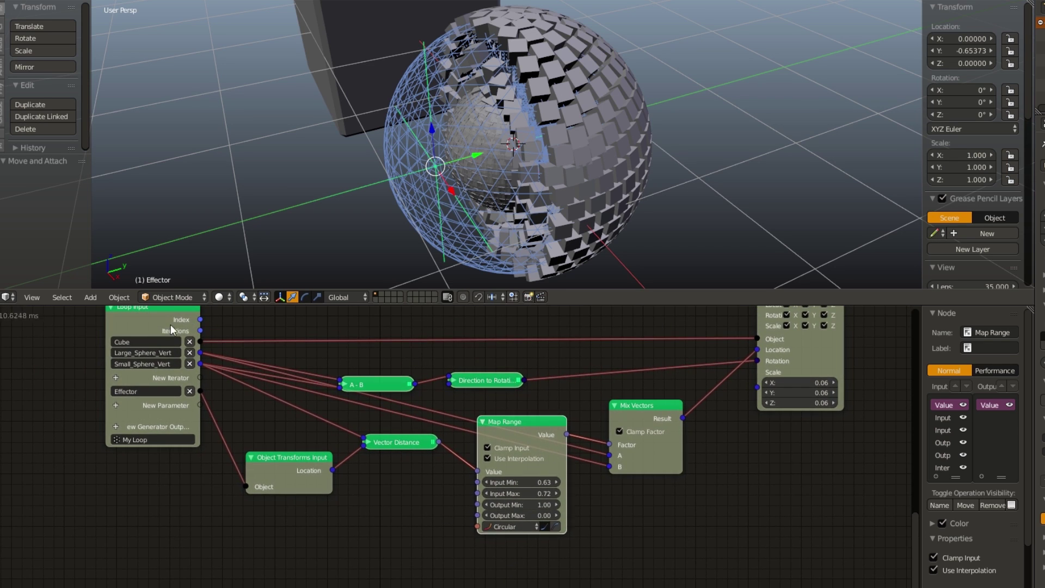
left_click_drag(171, 324, 152, 329)
middle_click_drag(229, 424, 237, 414)
left_click(295, 467)
key("shift+d")
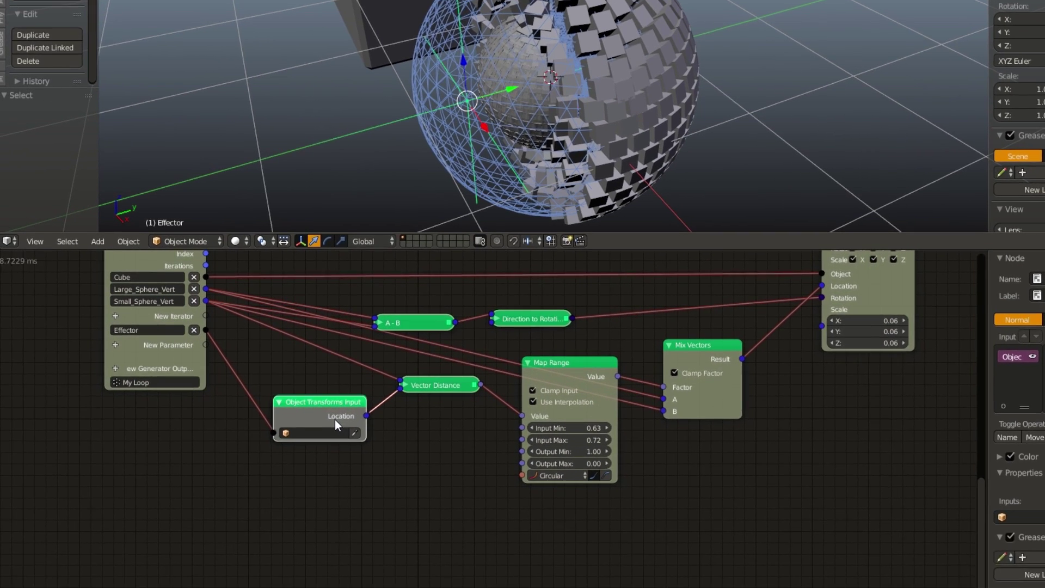
key("shift+d")
left_click(331, 480)
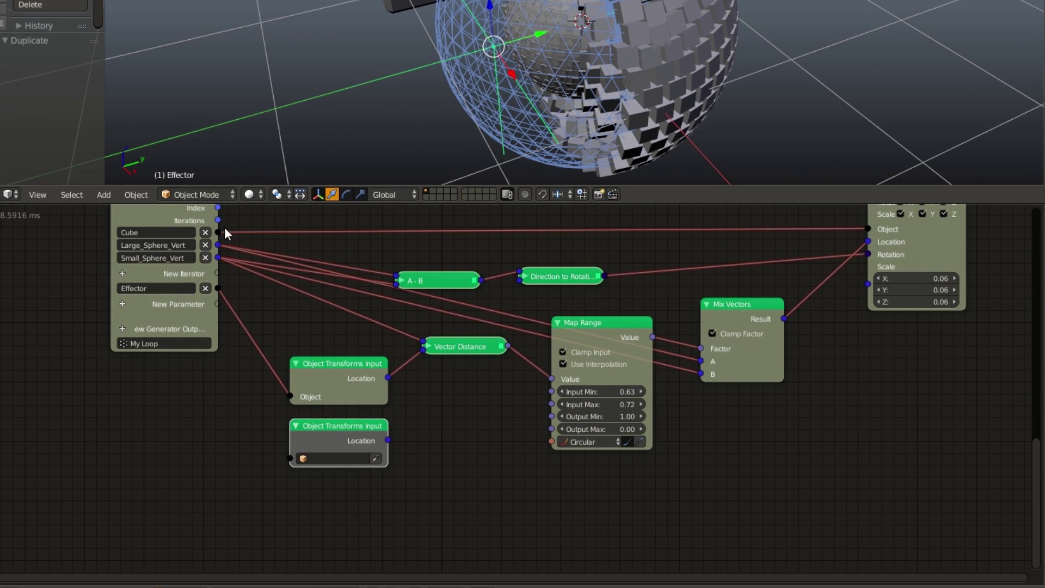
left_click_drag(224, 229, 292, 458)
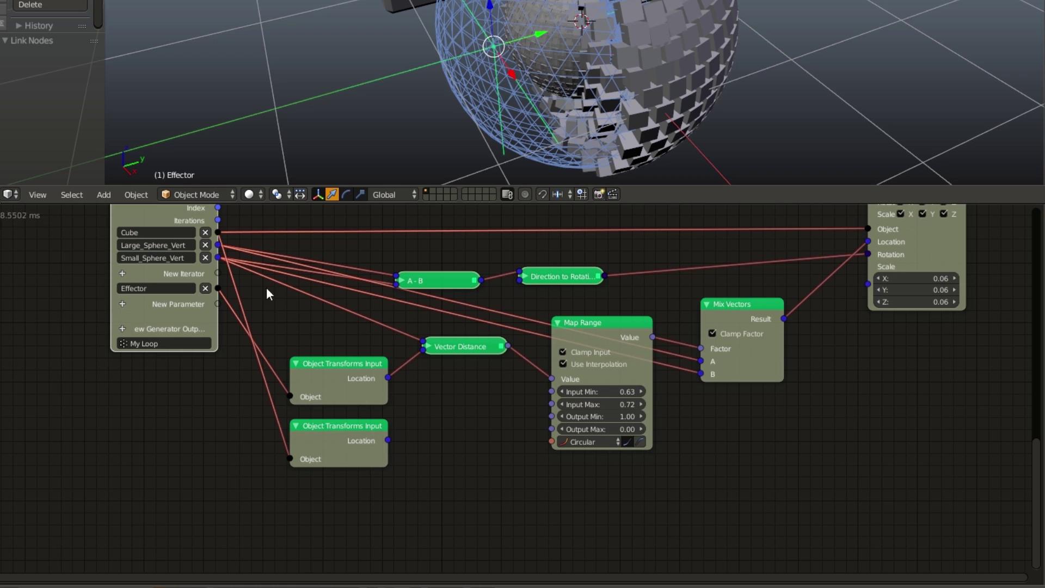
- Duplicate the Vector Distance node and feed it the second Object Transforms Input's Location and the loop's Small_Sphere_Vert
middle_click_drag(395, 379, 400, 355)
left_click(461, 329)
key("shift+d")
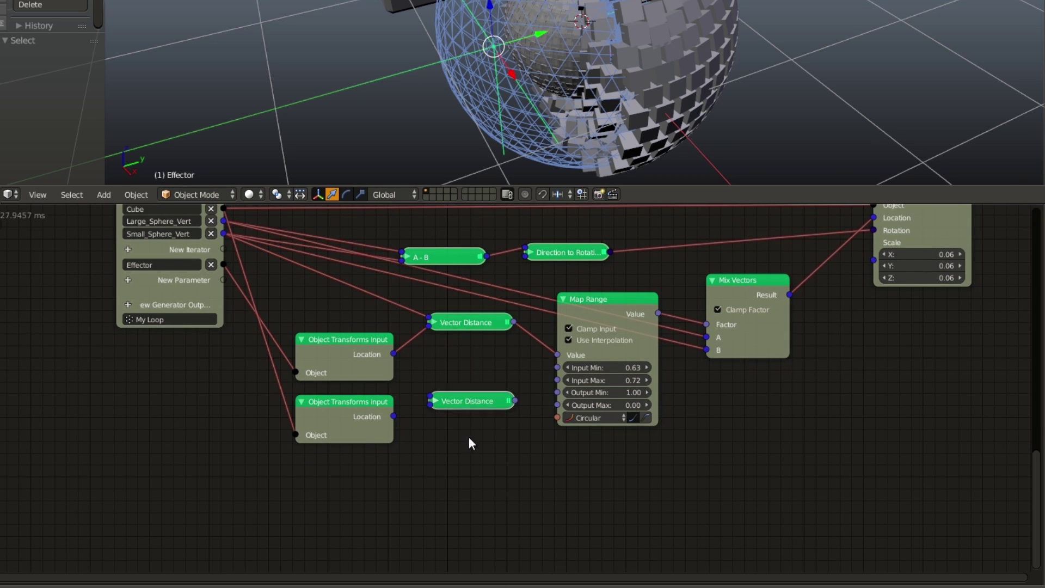
left_click(439, 451)
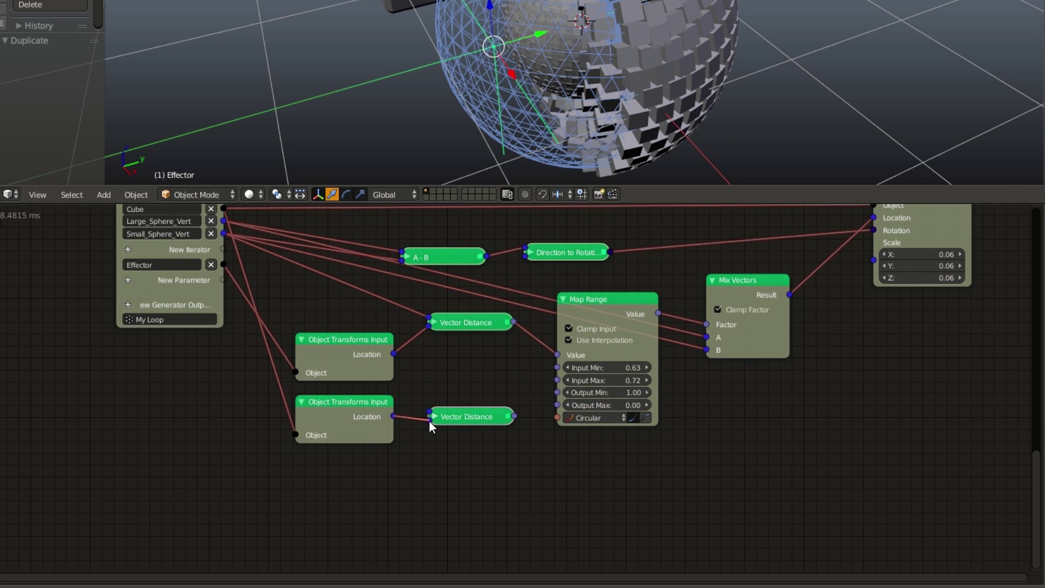
left_click_drag(429, 421, 430, 420)
mouse_move(224, 233)
left_mouse_down()
mouse_move(284, 252)
mouse_move(415, 380)
mouse_move(432, 415)
left_mouse_up()
- Move the duplicated Object Transforms Input and Vector Distance nodes together further down, then deselect them
key("b")
left_click_drag(346, 403, 465, 454)
key("g")
left_click(510, 490)
key("a")
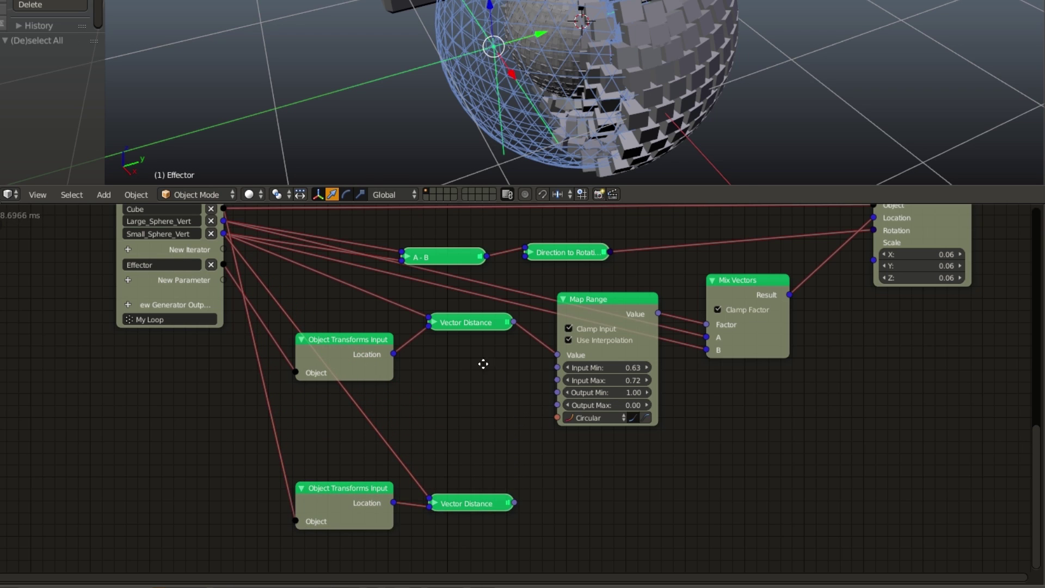
- Add a second Map Range node beside the duplicated Vector Distance node and link the distance to its Value input
middle_click_drag(483, 364, 439, 329)
left_click(564, 282)
key("shift+a")
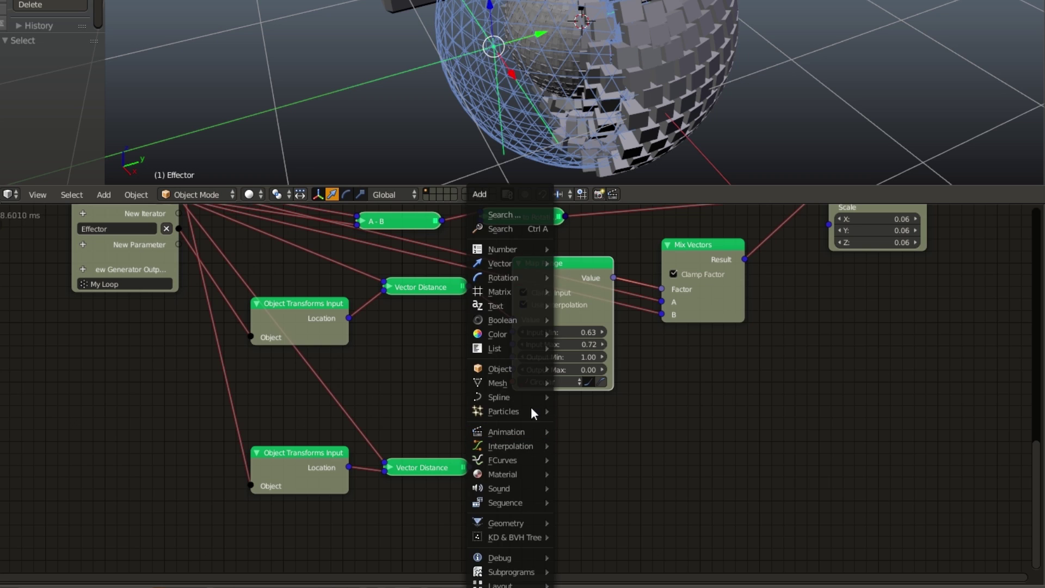
mouse_move(514, 248)
left_click(592, 398)
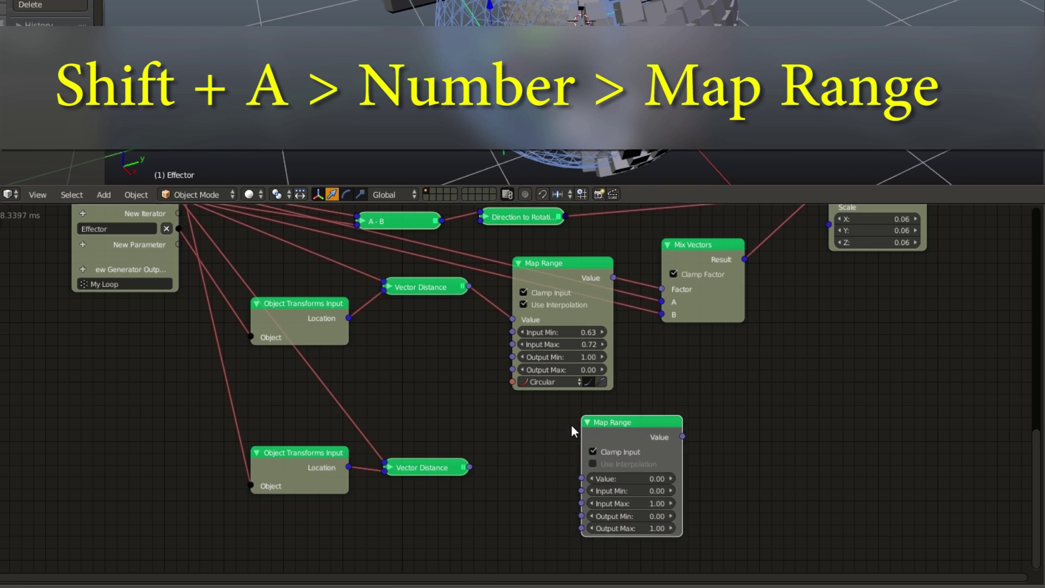
left_click_drag(470, 467, 519, 489)
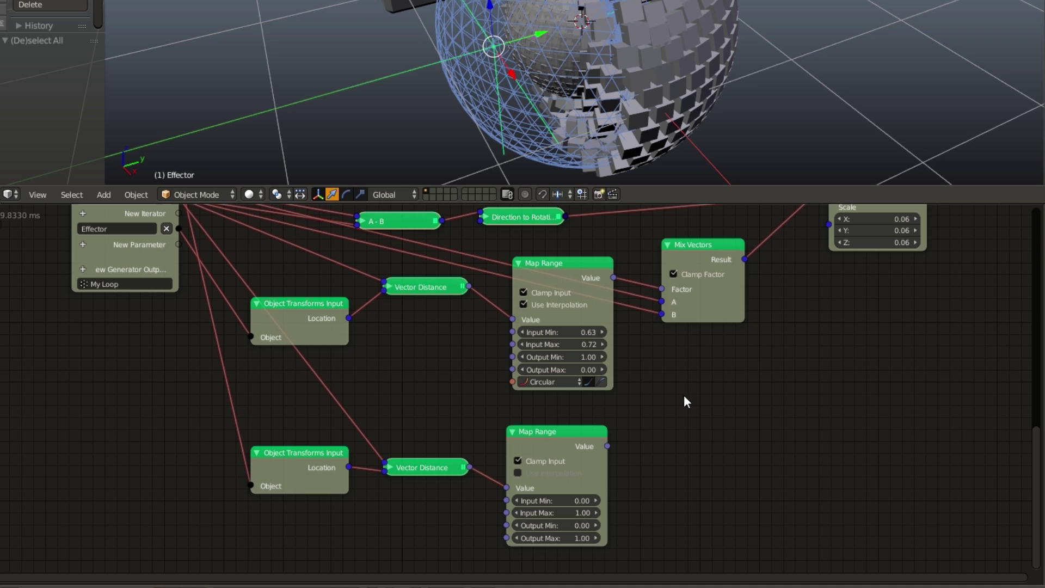
- Add a Combine Vector node beside the new Map Range node
key("ctrl+a")
type("co")
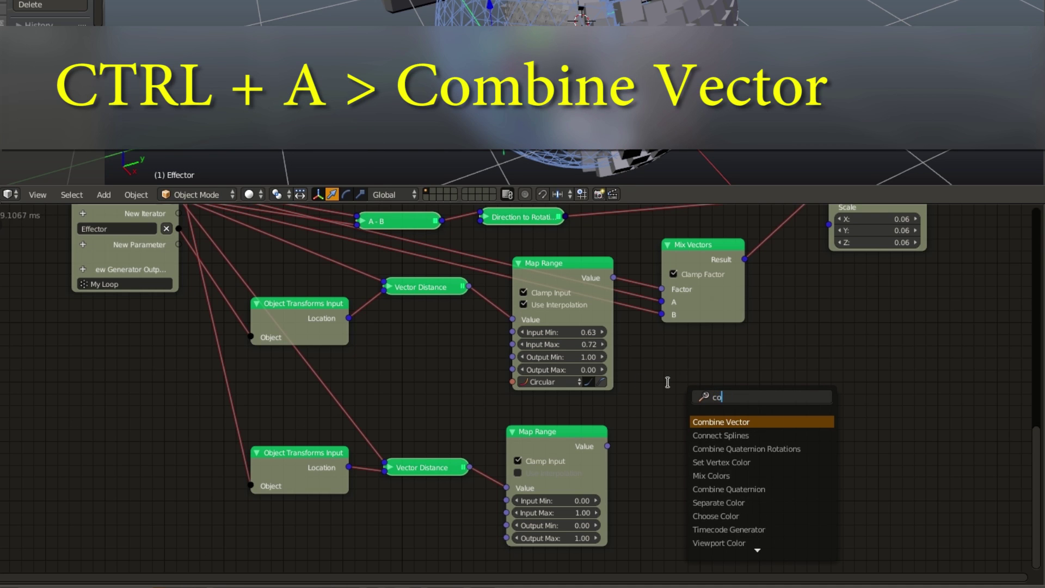
type("mbi")
key("Return")
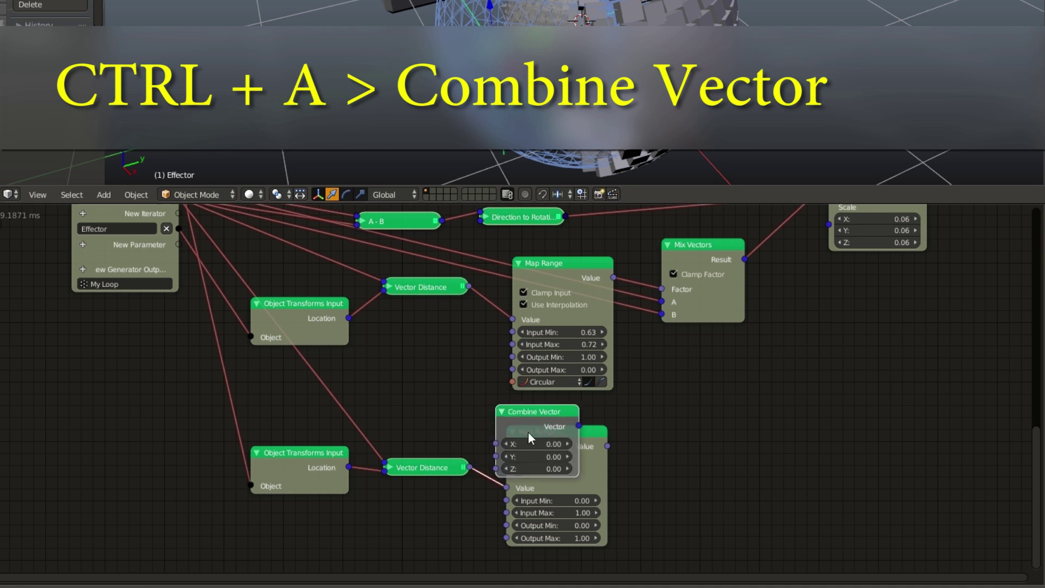
left_click(676, 408)
- Link the new Map Range's Value to Combine Vector's X, Y and Z, and its Vector to the transforms output's Scale
left_click_drag(608, 446, 674, 446)
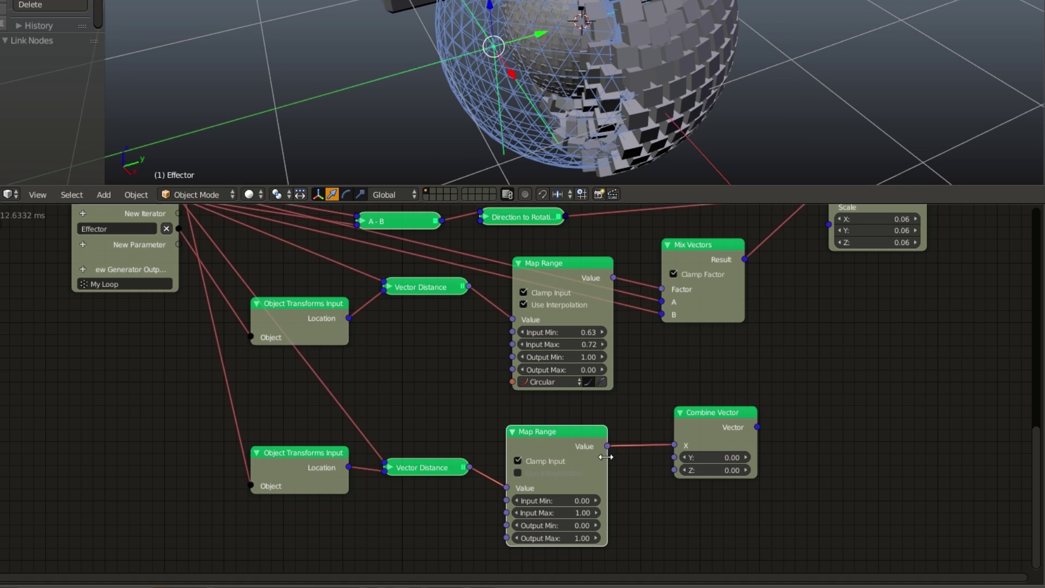
left_click_drag(608, 446, 674, 458)
left_click_drag(607, 446, 682, 466)
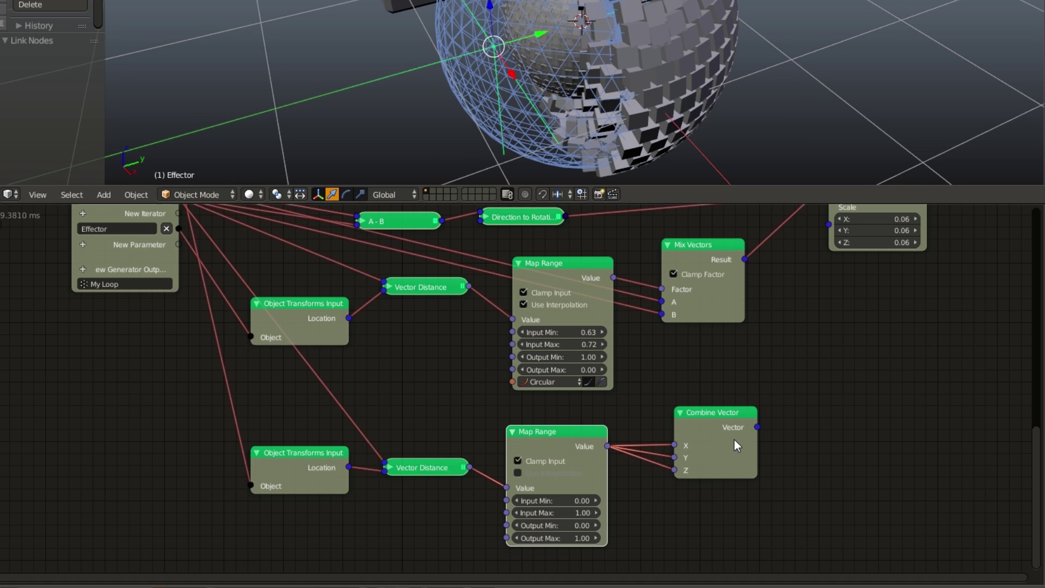
middle_click_drag(724, 342, 673, 394)
left_click_drag(707, 480, 784, 275)
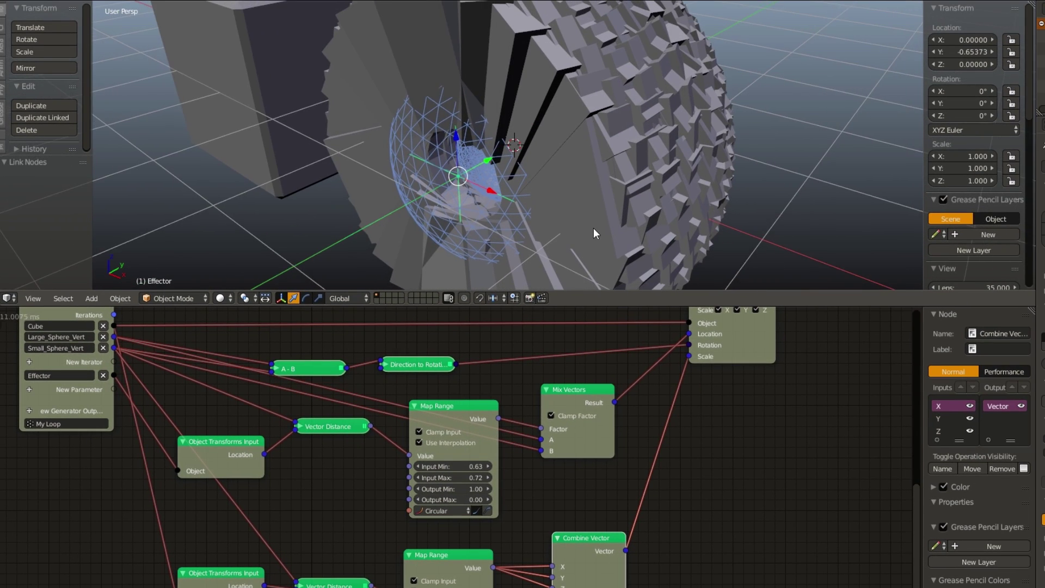
- Set the new Map Range node's Output Max to 0.06
scroll(530, 438, "up", 2)
middle_click_drag(477, 509, 516, 440)
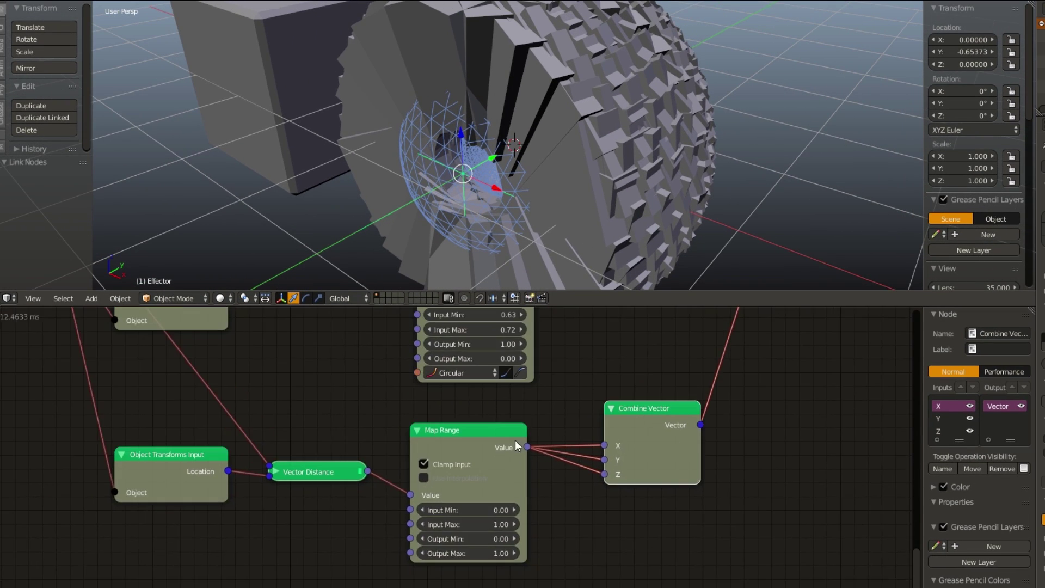
scroll(564, 479, "up", 3)
middle_click_drag(562, 520, 563, 478)
scroll(587, 479, "up", 3)
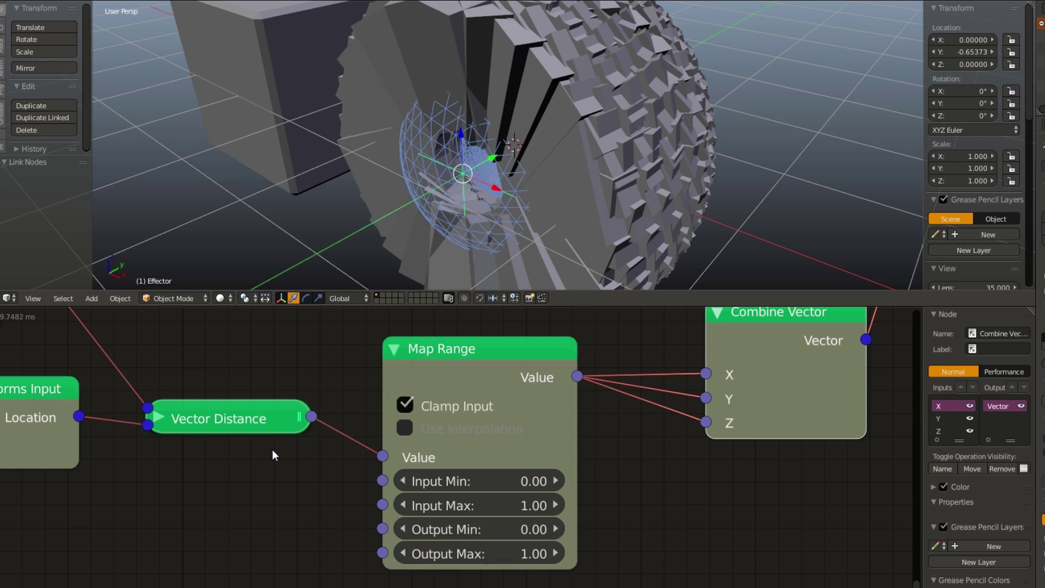
left_click(488, 553)
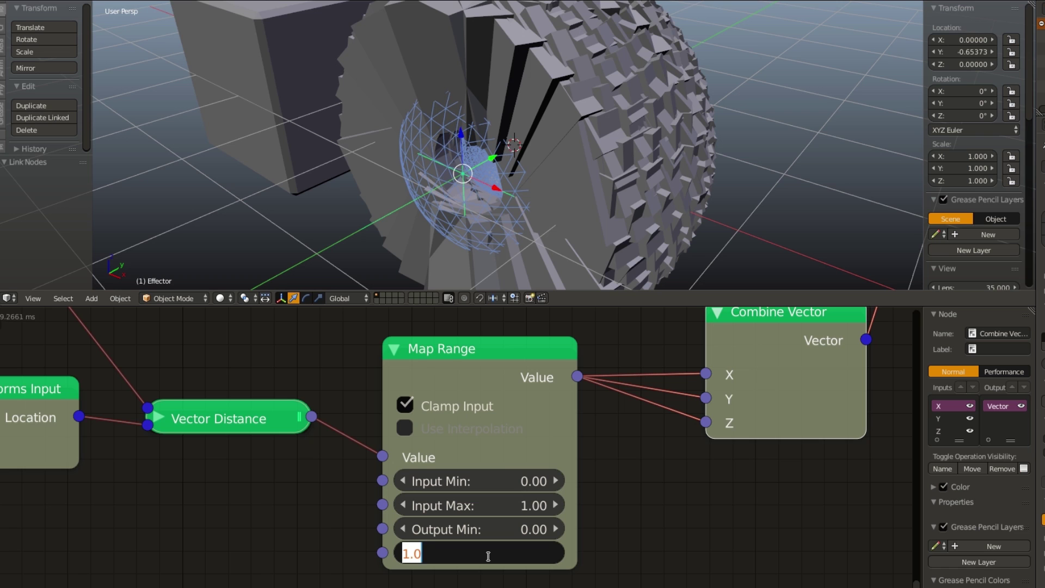
type(".06")
key("Return")
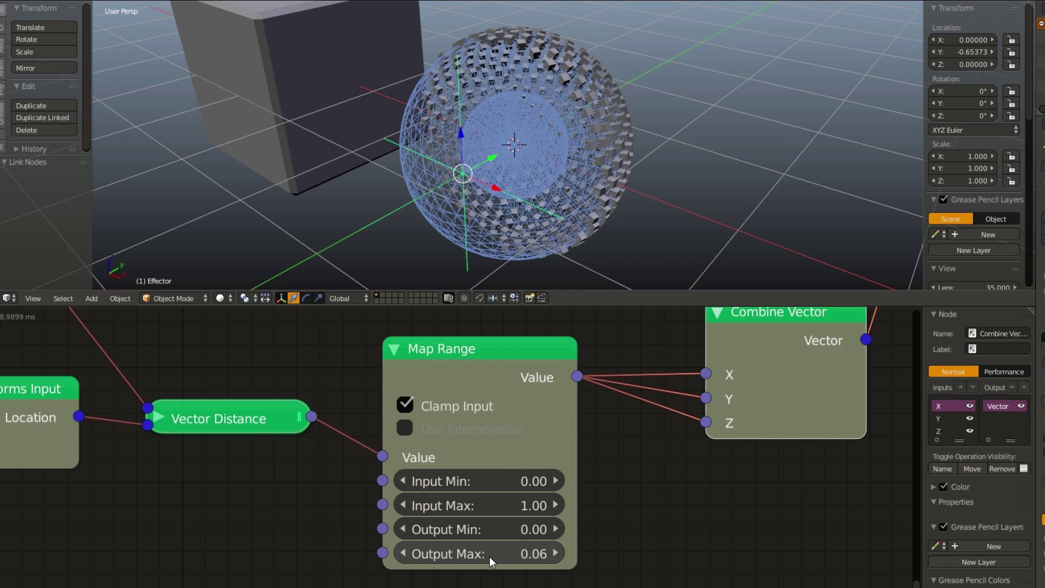
- Move the Effector empty -0.698 along the global Y axis, away from the sphere
middle_click_drag(486, 198, 470, 210)
key("g")
key("y")
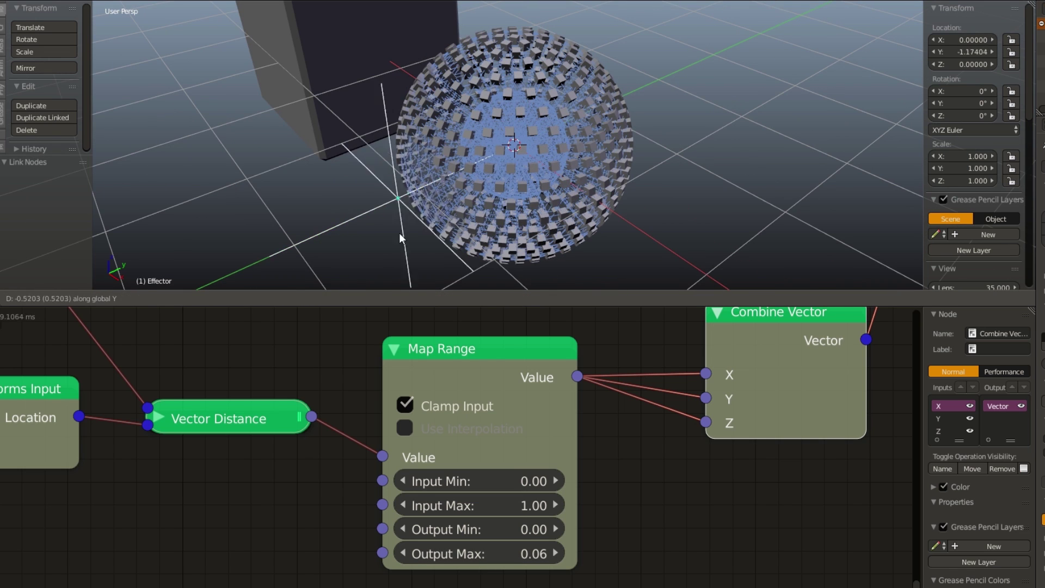
left_click(416, 276)
- Raise the scale Map Range node's Output Max to 0.11
middle_click_drag(483, 494, 453, 442)
scroll(458, 479, "up", 1)
left_click_drag(461, 510, 472, 519)
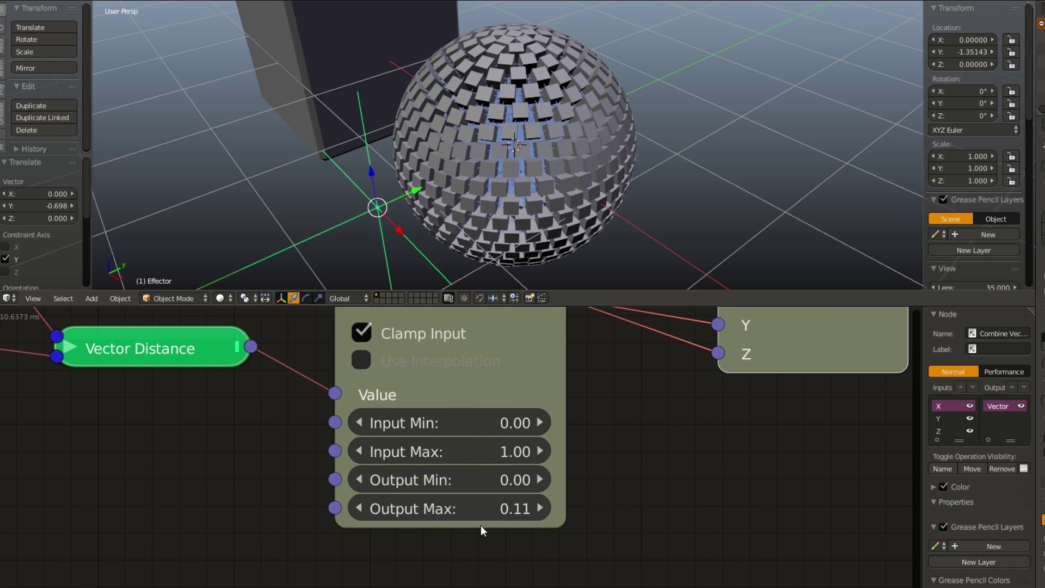
- Move the Effector empty 0.586 along the global Y axis, back toward the sphere
middle_click_drag(506, 234, 460, 218)
key("g")
key("y")
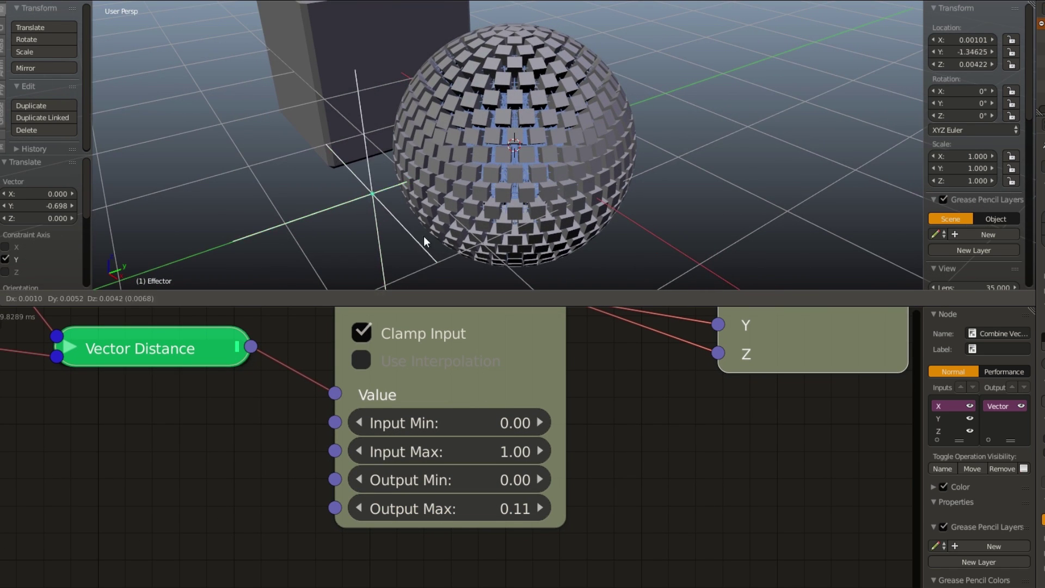
left_click(510, 233)
- Set the scale Map Range node's Output Min to 0.03
scroll(511, 224, "up", 4)
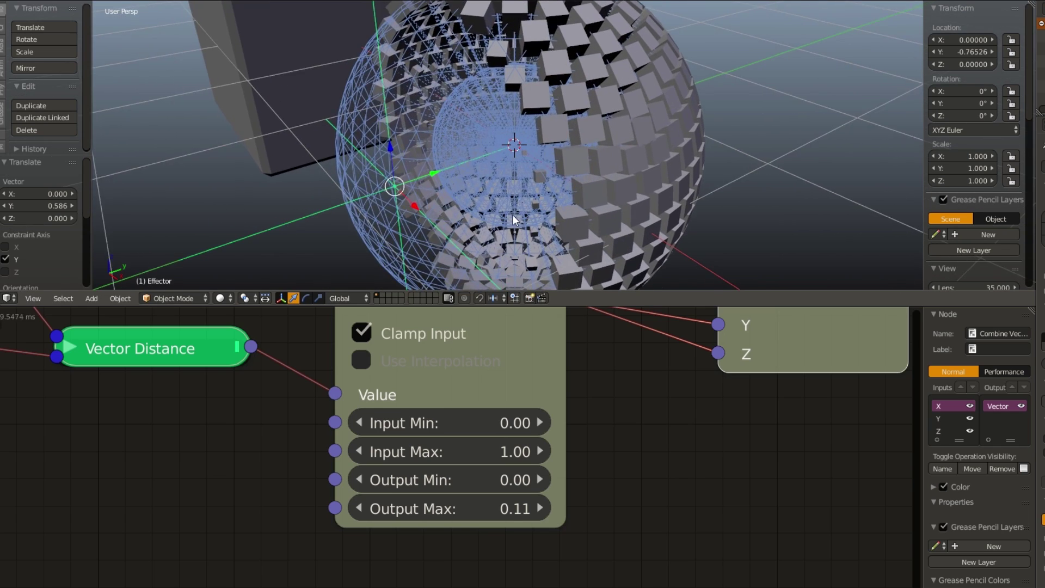
scroll(516, 207, "up", 2)
left_click_drag(444, 479, 469, 483)
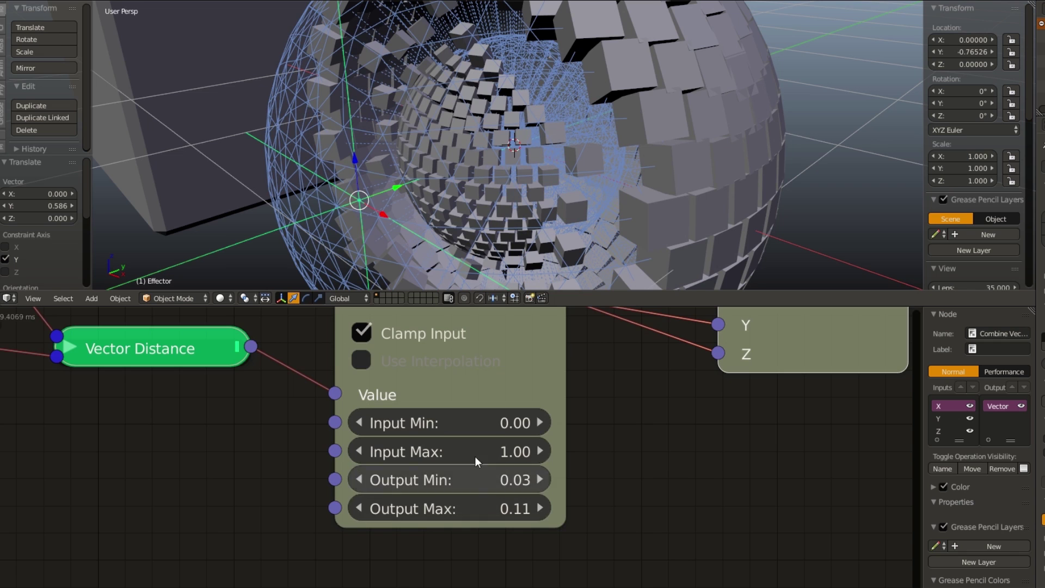
middle_click_drag(498, 336, 506, 449)
scroll(507, 449, "down", 3)
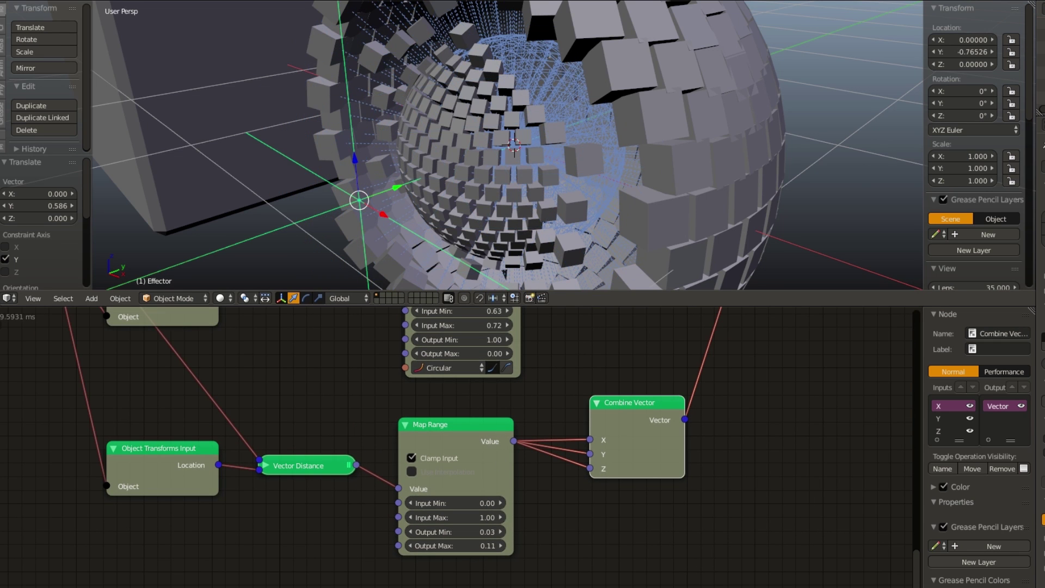
- Try moving the Effector empty with the global X axis locked to preview the cubes' position and scale response
scroll(628, 235, "down", 5)
scroll(612, 214, "down", 1)
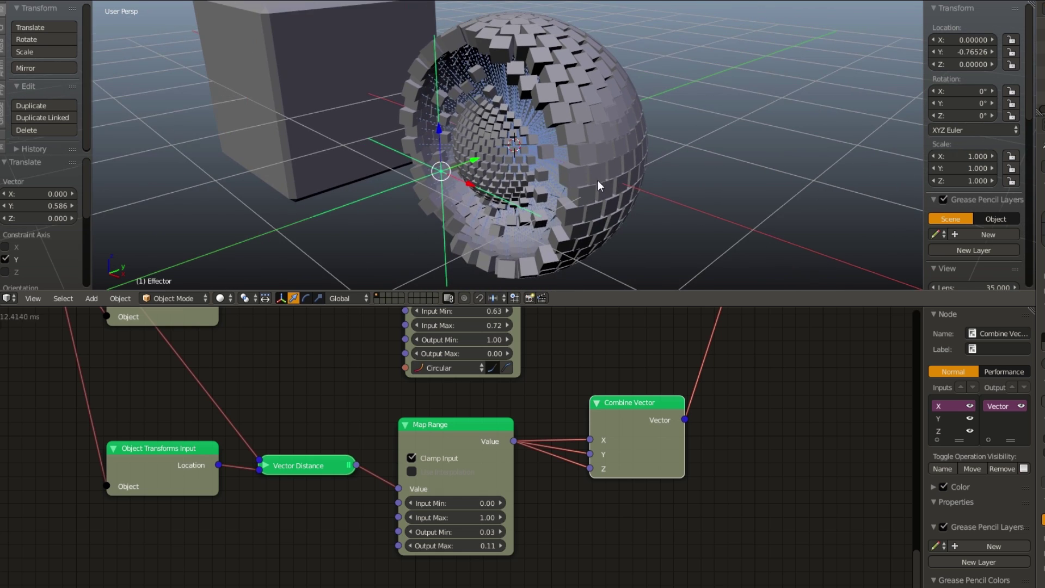
middle_click_drag(598, 181, 583, 180)
key("g")
key("shift+x")
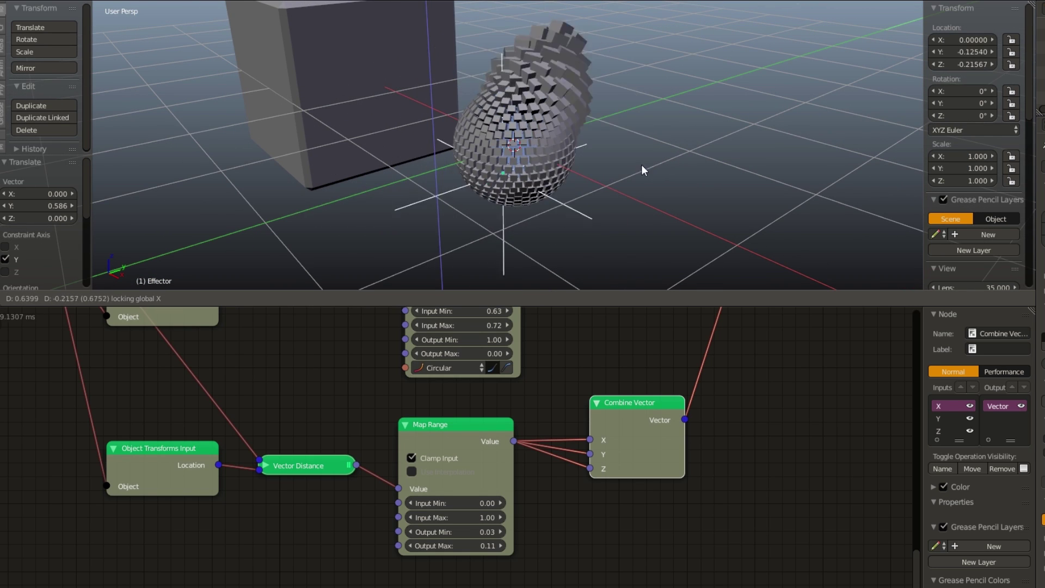
key("Escape")
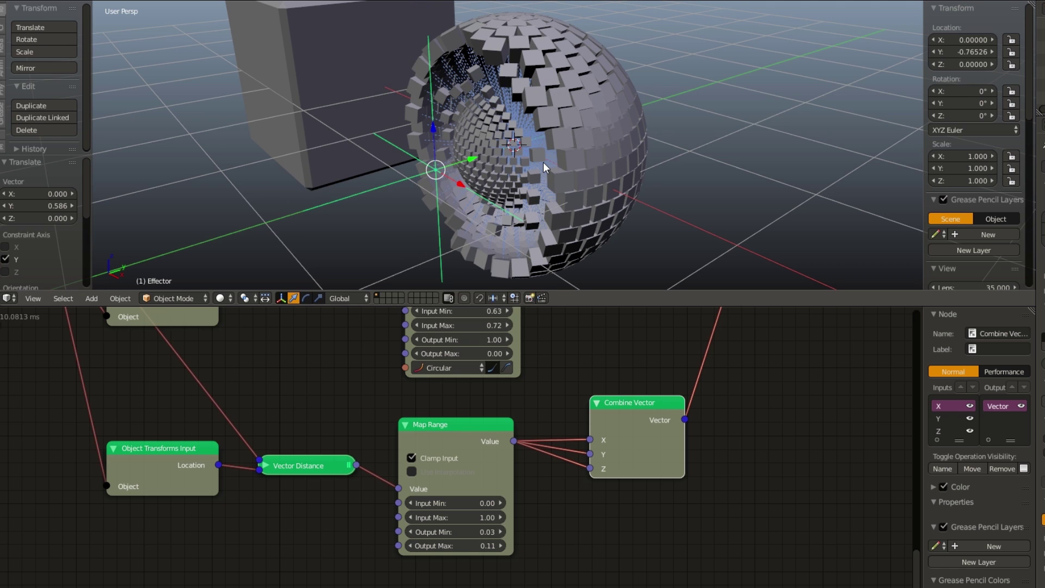